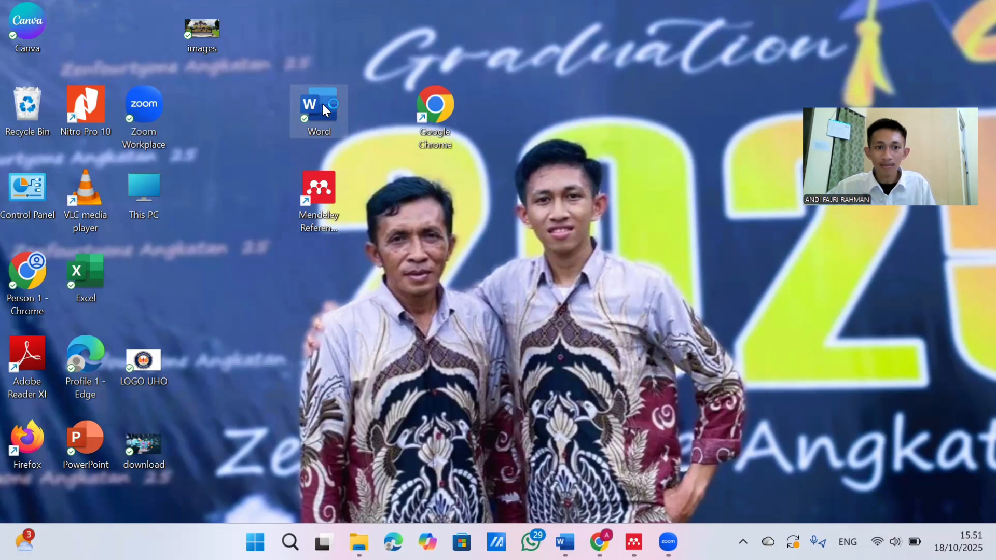
Create a blank Word document and open Mendeley Cite beside it
double_click(291, 121)
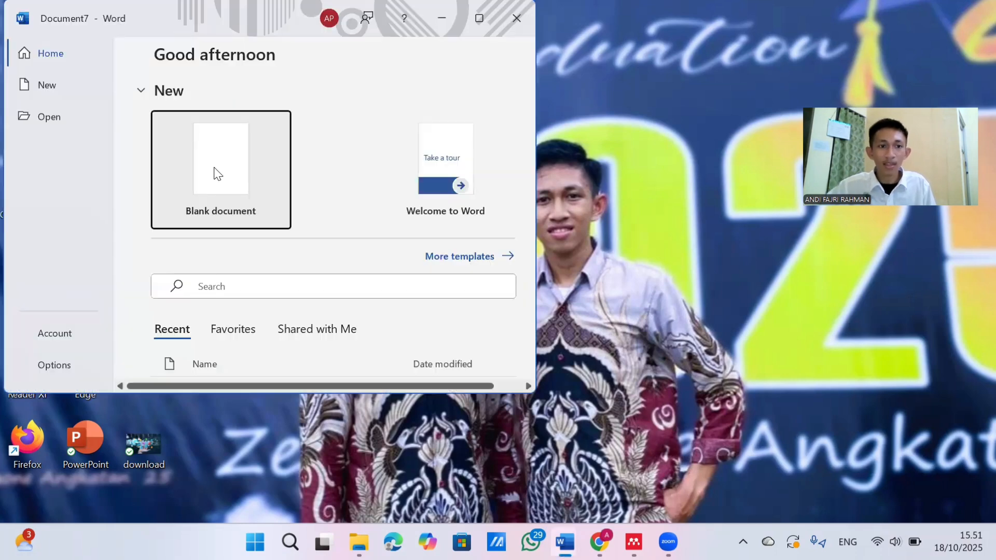
left_click(217, 174)
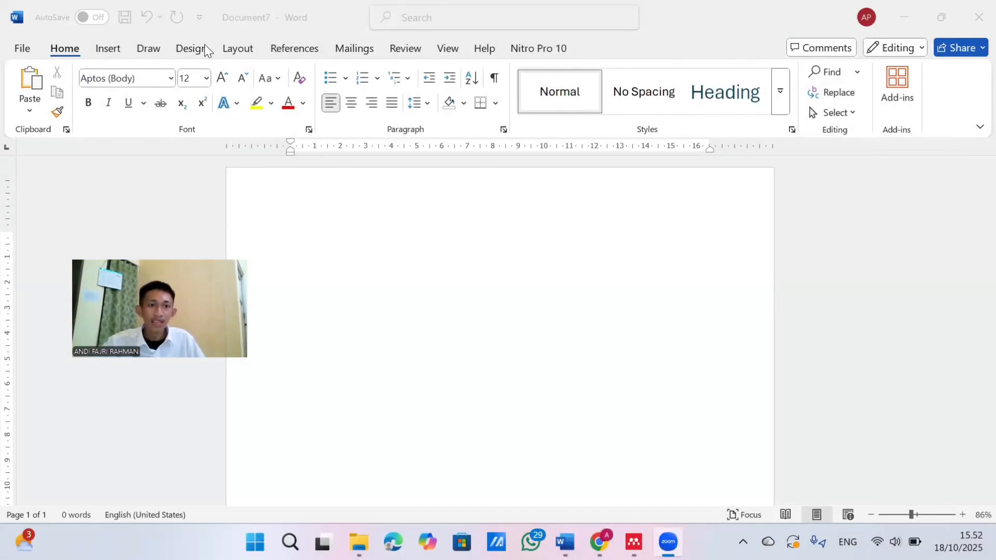
left_click(289, 46)
left_click(288, 50)
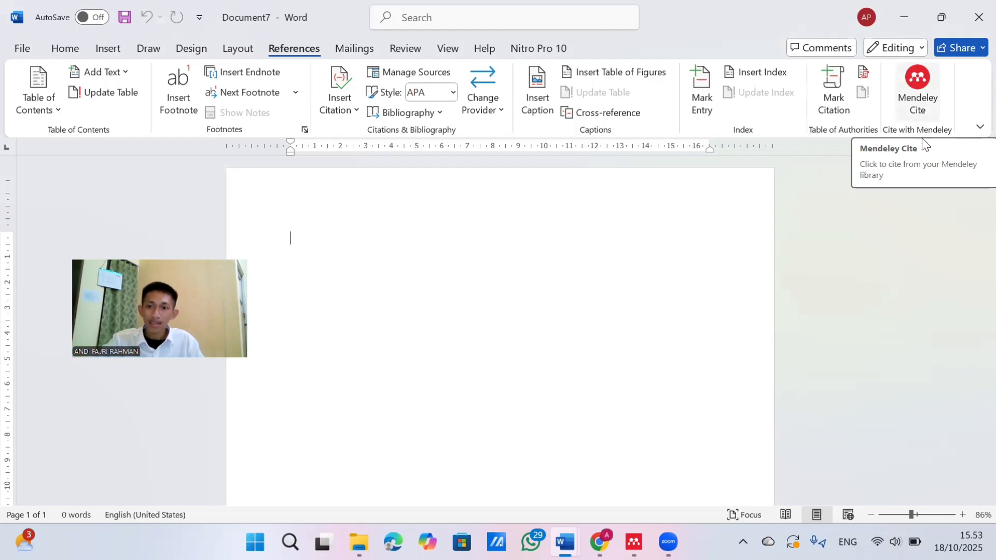
left_click(924, 95)
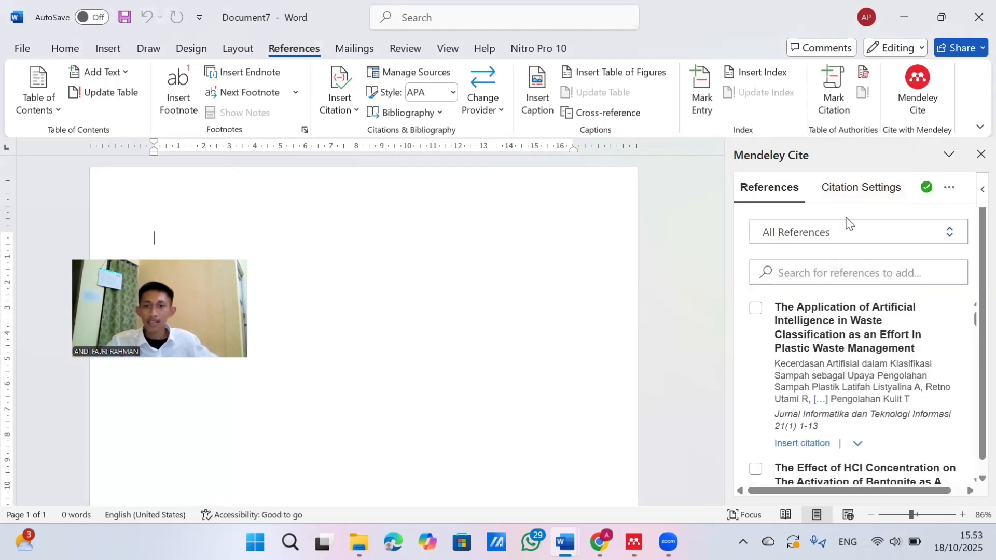
Look through the titles in the All References list of Mendeley Cite
scroll(812, 281, "down", 1)
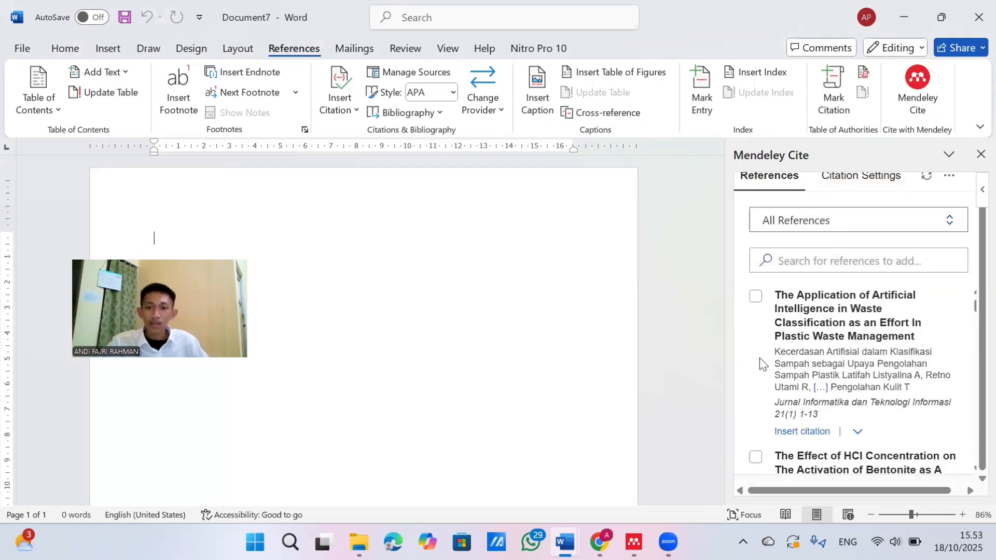
scroll(825, 260, "up", 1)
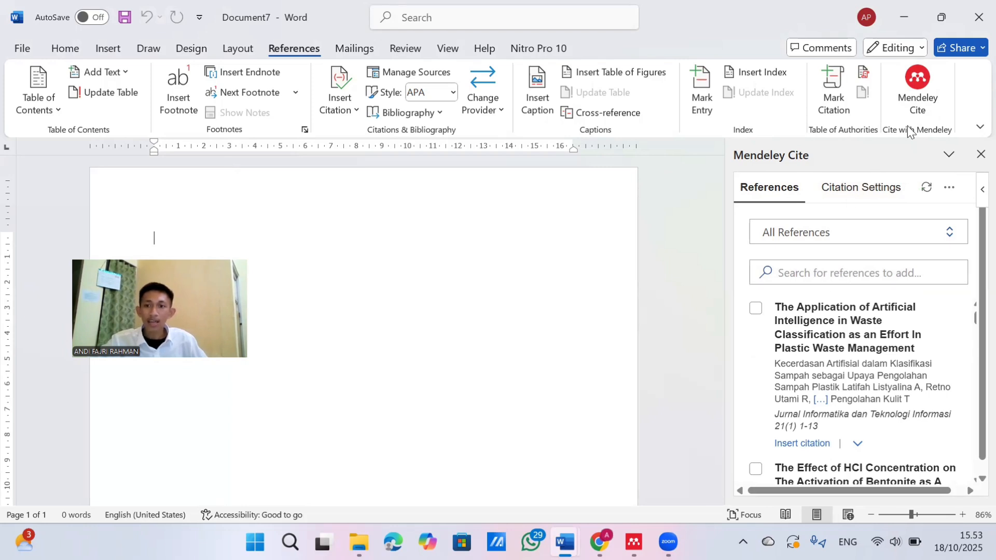
scroll(809, 311, "down", 3)
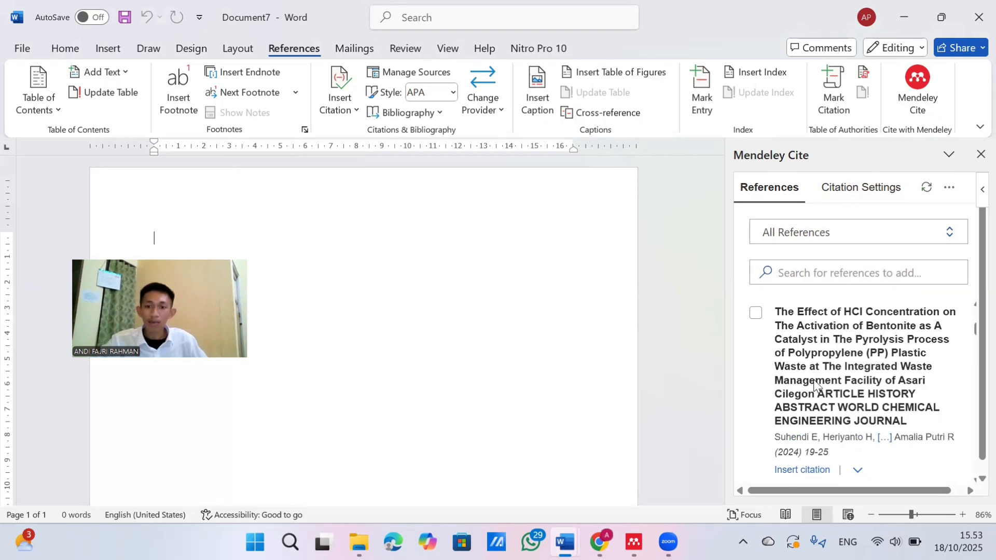
scroll(819, 389, "down", 5)
scroll(824, 356, "up", 2)
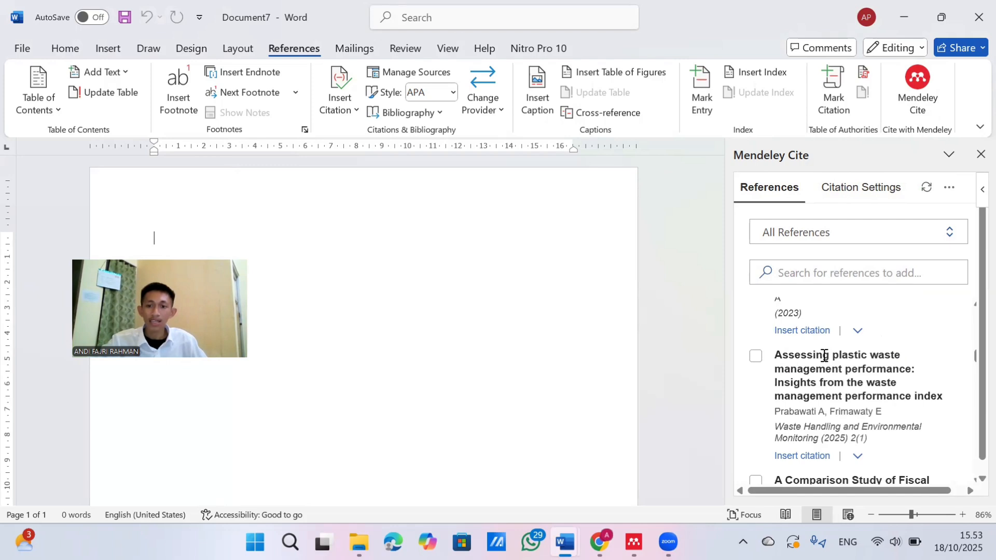
scroll(824, 356, "down", 3)
scroll(824, 355, "down", 2)
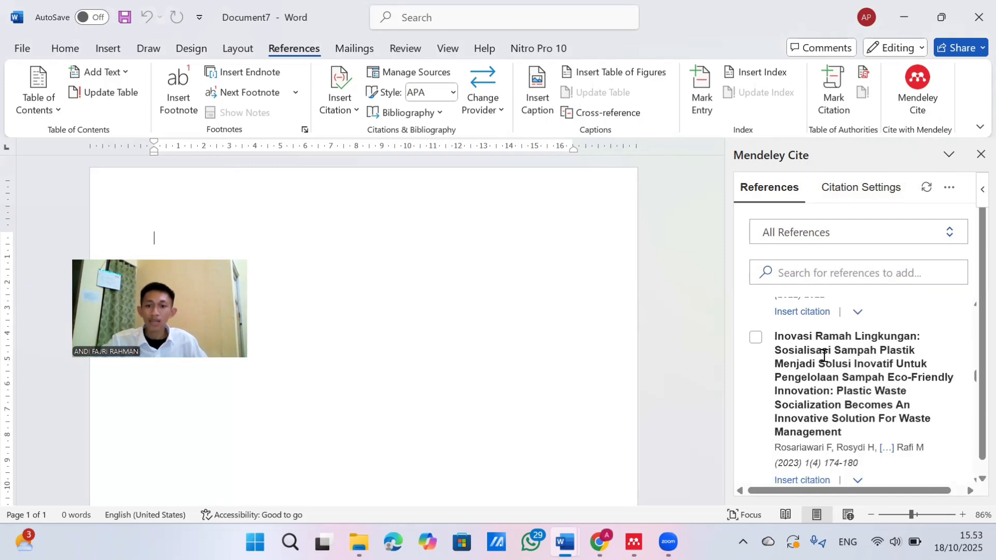
scroll(824, 356, "down", 3)
scroll(824, 358, "up", 3)
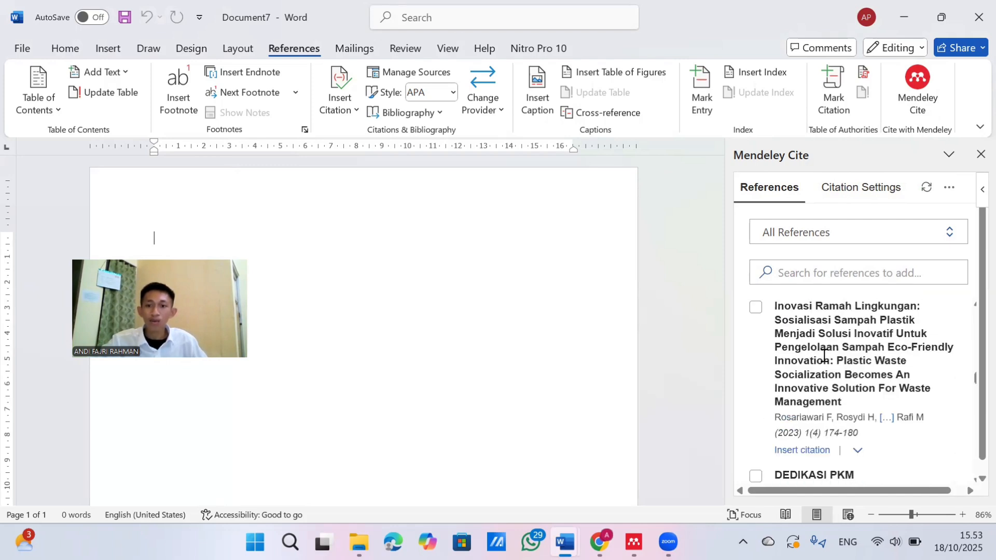
scroll(855, 262, "up", 3)
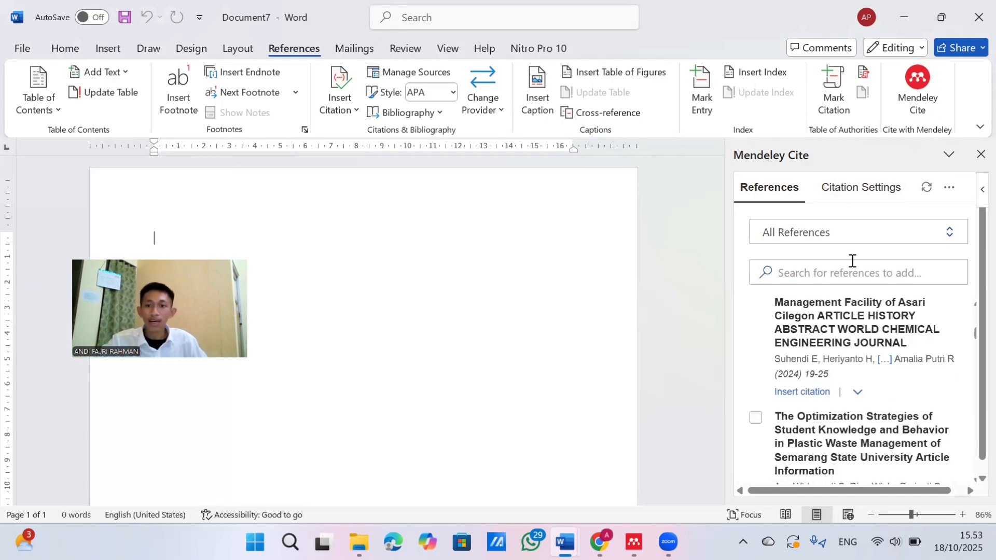
Check the Recently Read and My Publications collections in Mendeley Cite and return to the document body
left_click(872, 238)
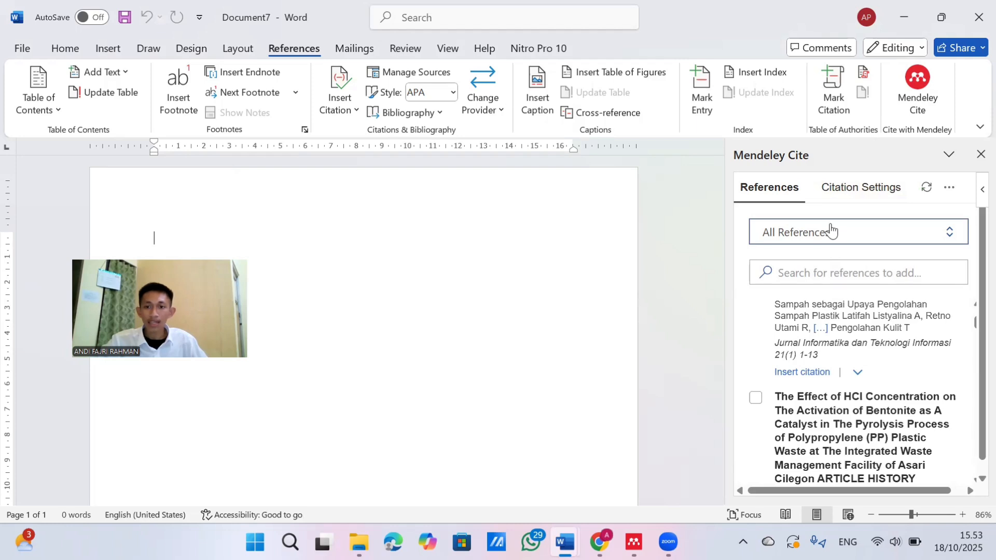
left_click(814, 234)
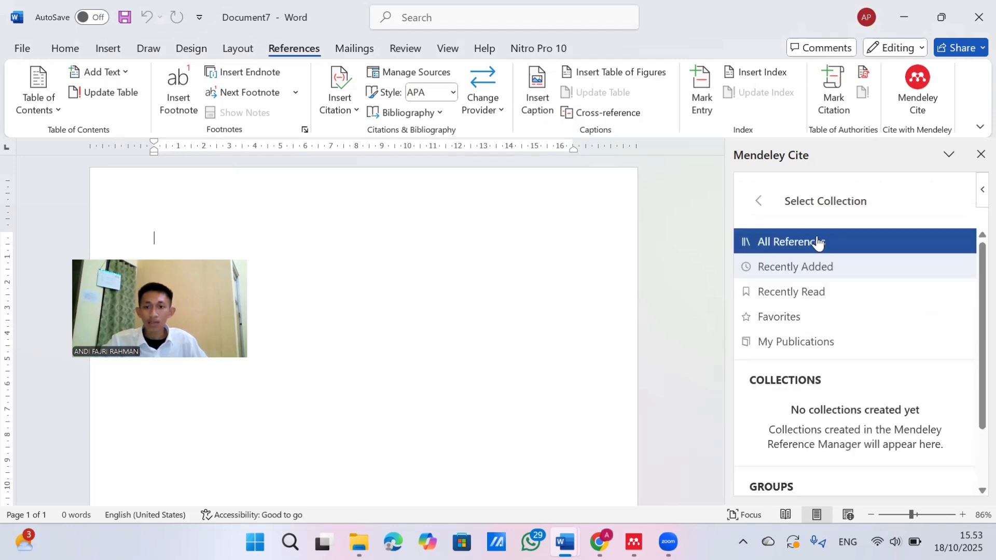
left_click(814, 291)
left_click(804, 233)
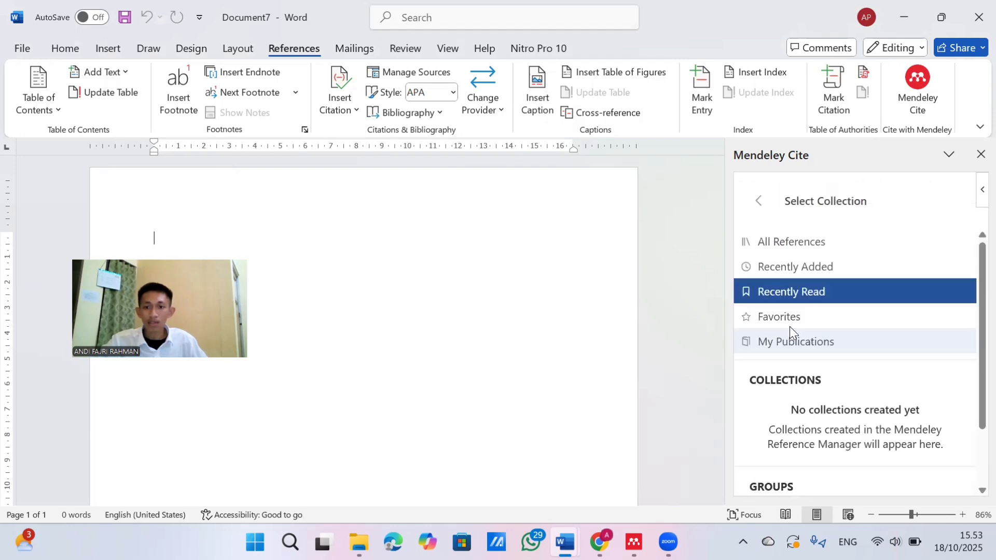
left_click(791, 337)
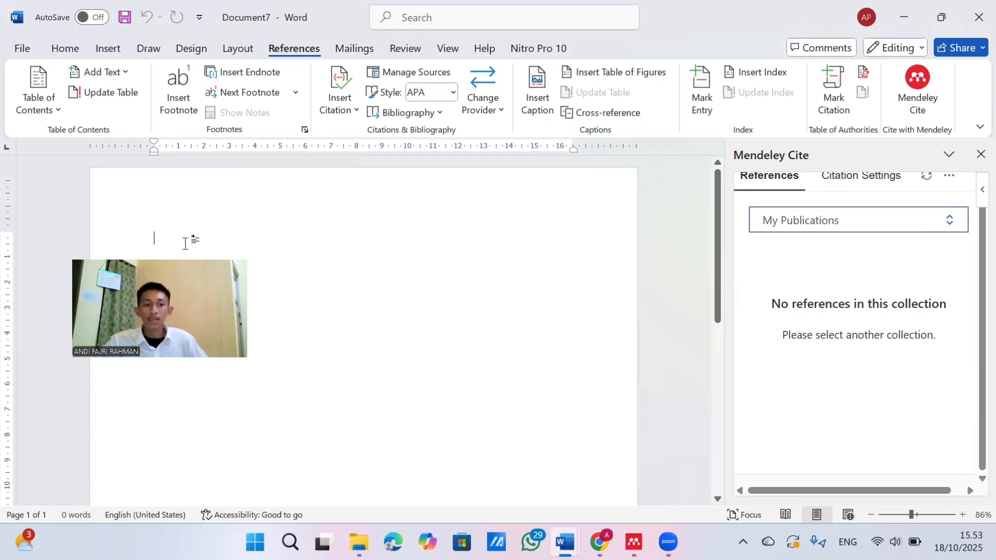
left_click(156, 239)
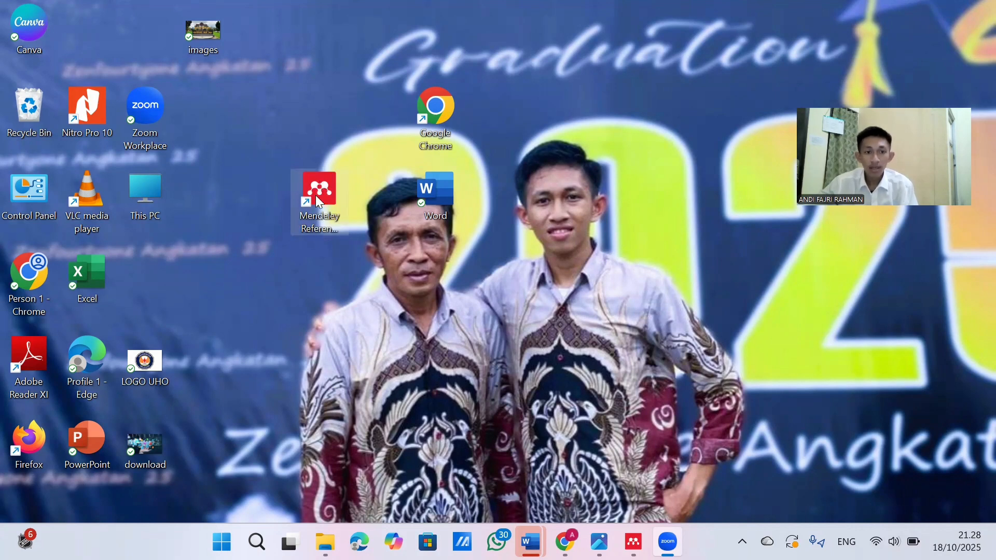
Switch to Mendeley Reference Manager, examine its All References and My Publications collections, and close it
left_click(318, 202)
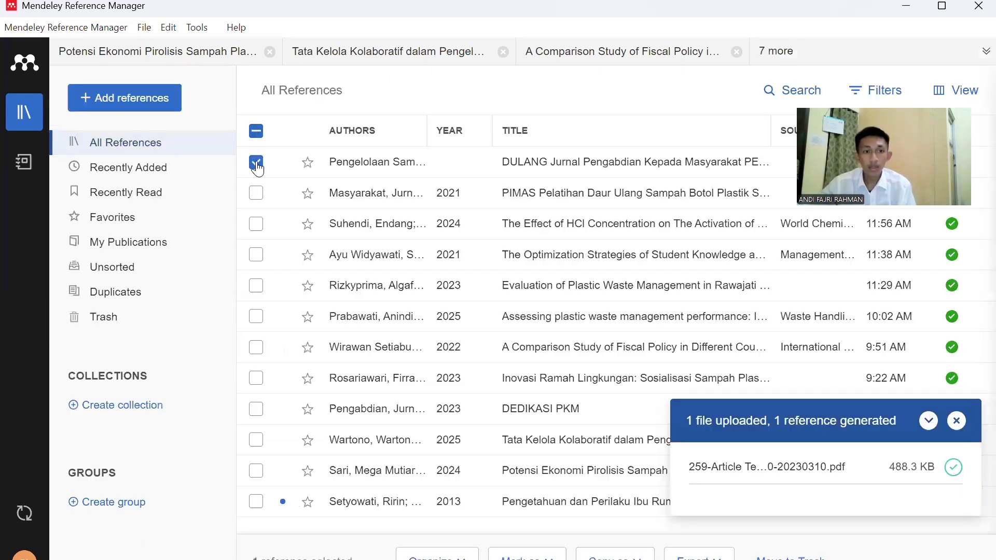
left_click(257, 131)
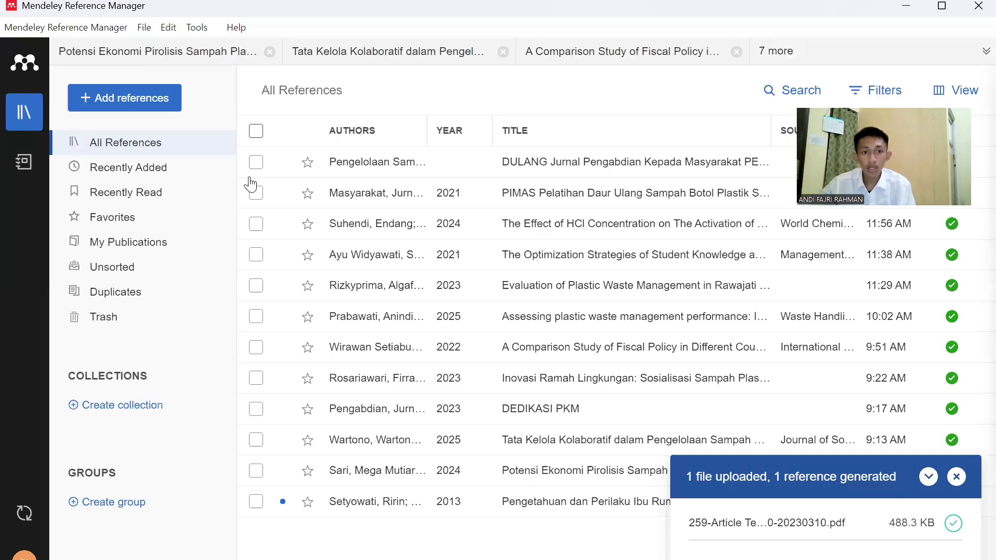
left_click(256, 133)
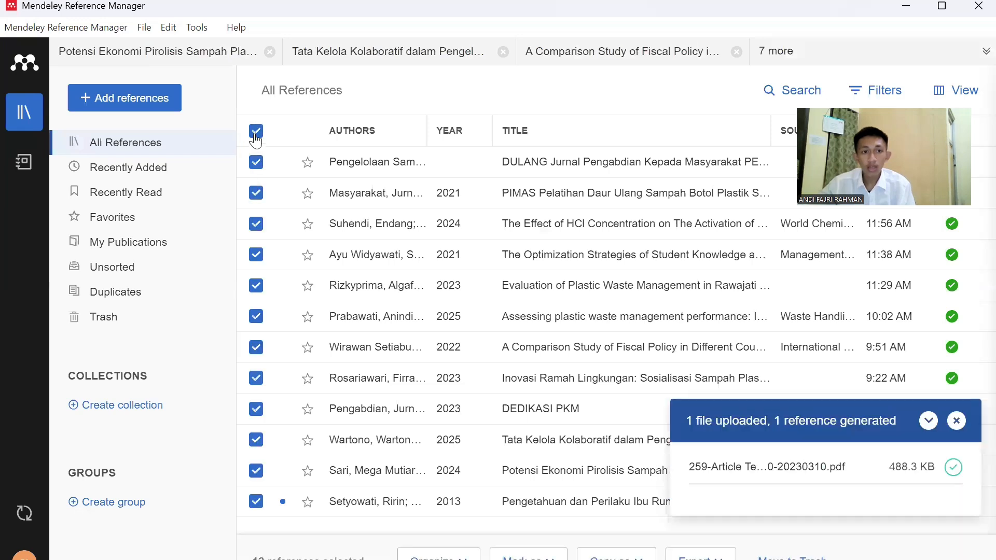
left_click(144, 248)
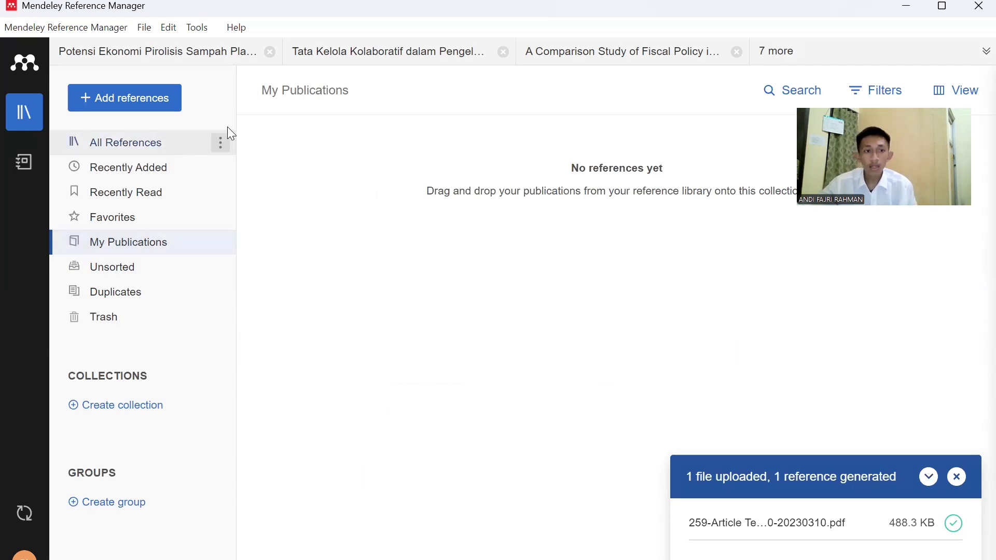
left_click(207, 134)
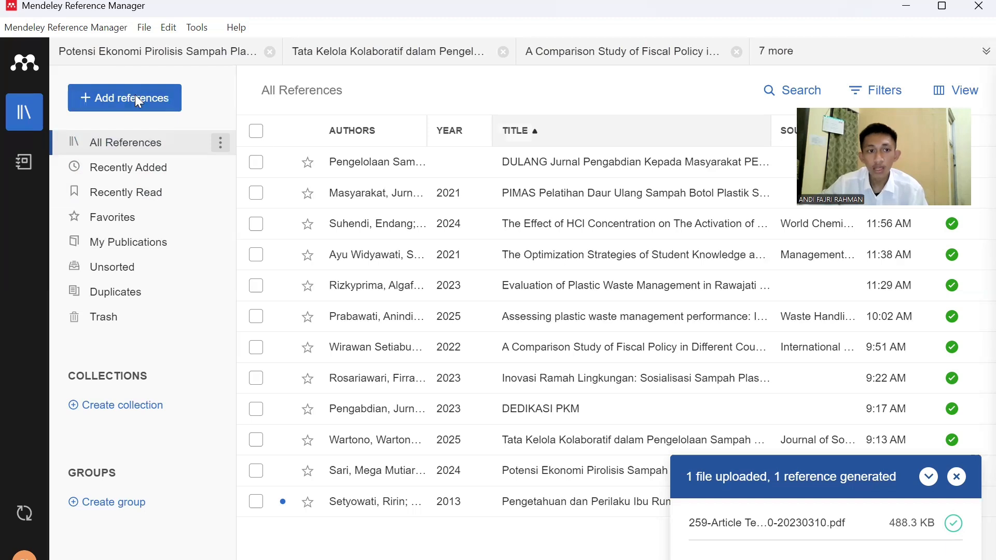
left_click(968, 15)
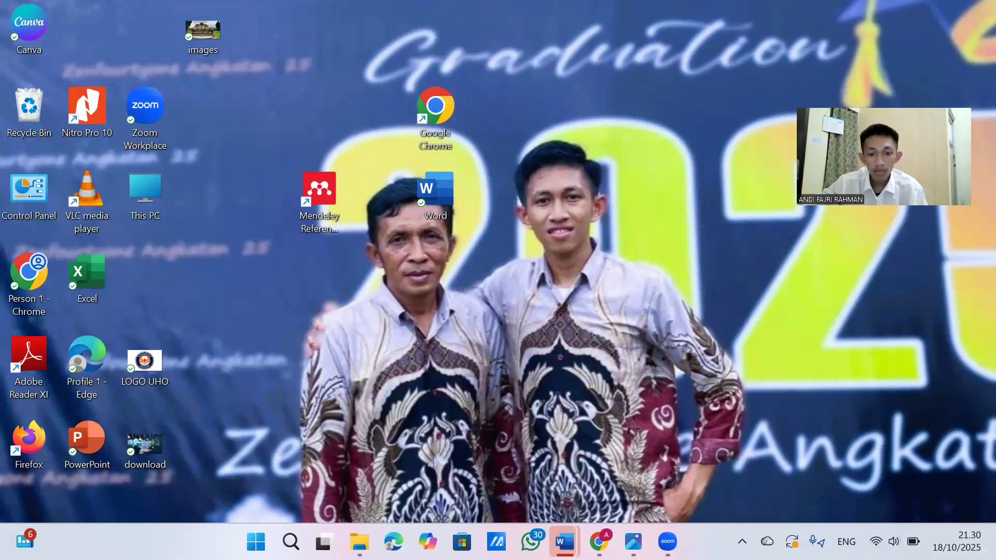
Switch to Chrome, close the old Garuda results tab and search Google for "google scholar" in a new tab
left_click(598, 541)
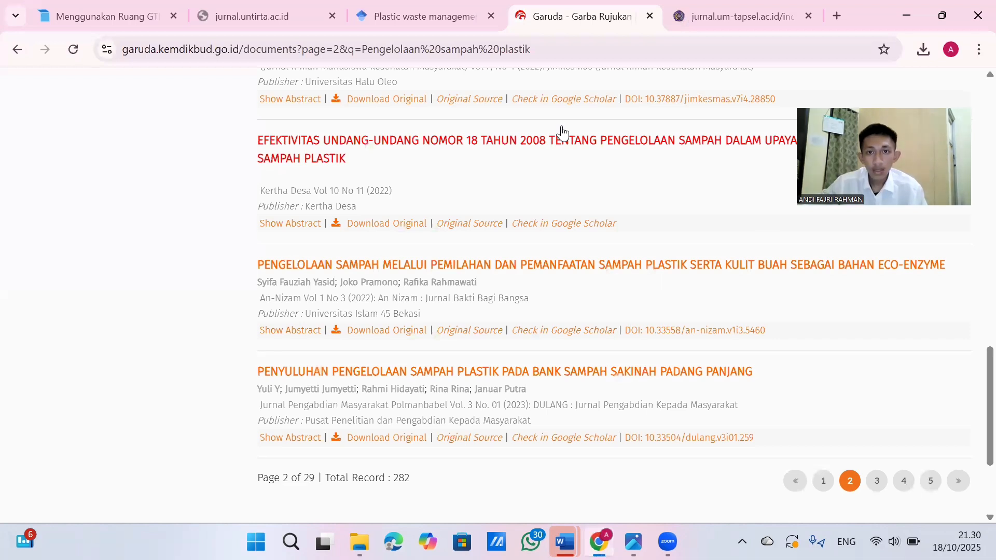
middle_click(571, 7)
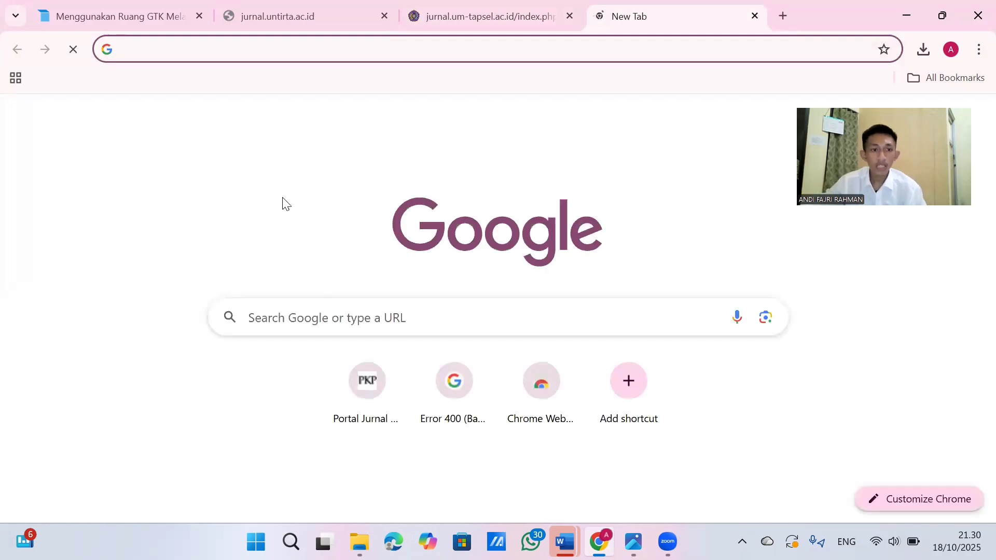
left_click(271, 317)
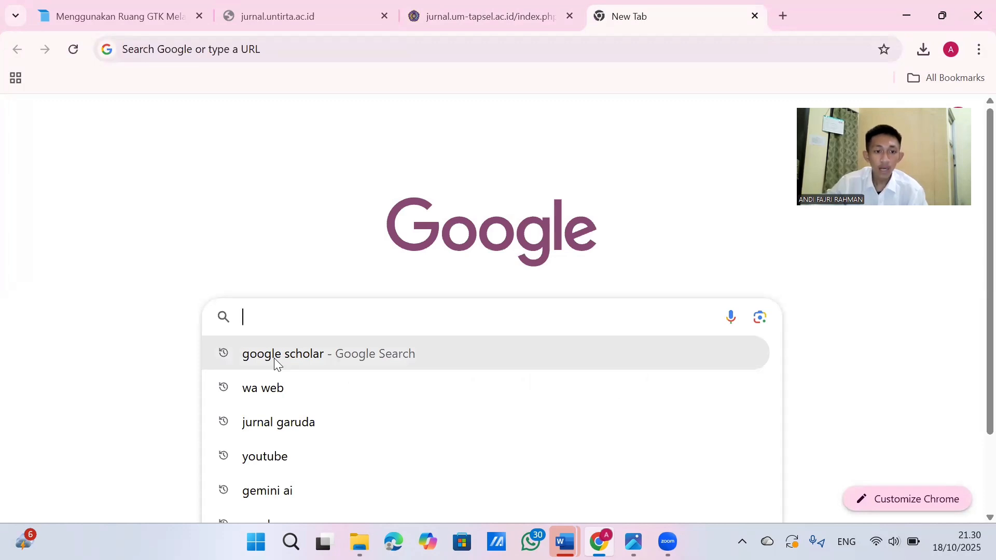
key("Down")
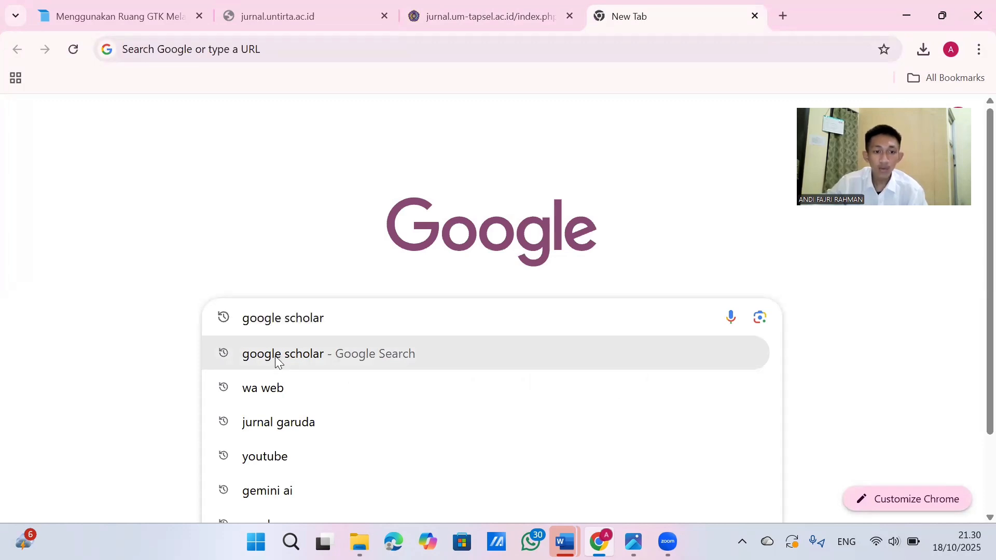
left_click(277, 357)
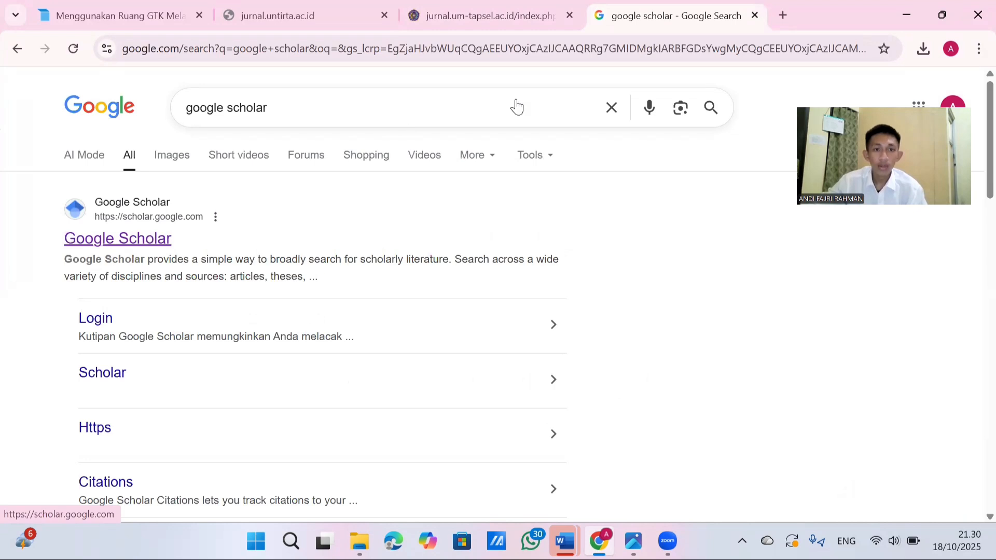
Search Google for "jurnal garuda" and open the Garuda portal at garuda.kemdikbud.go.id
left_click(608, 108)
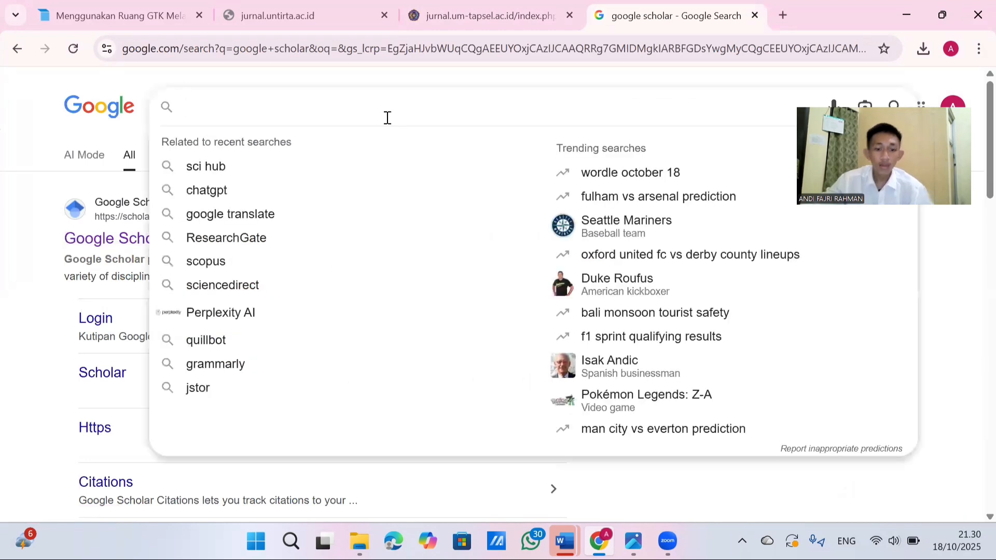
type("j")
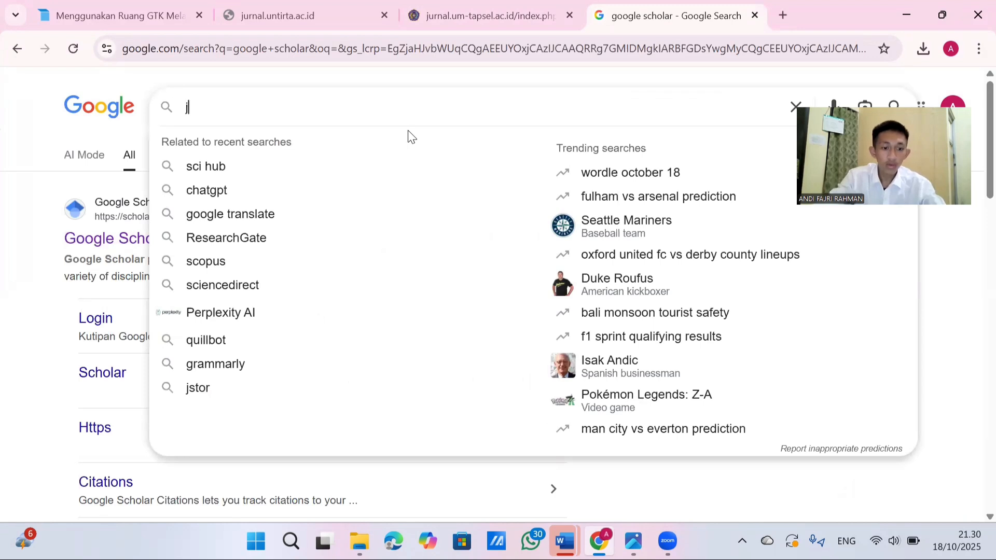
type("ue")
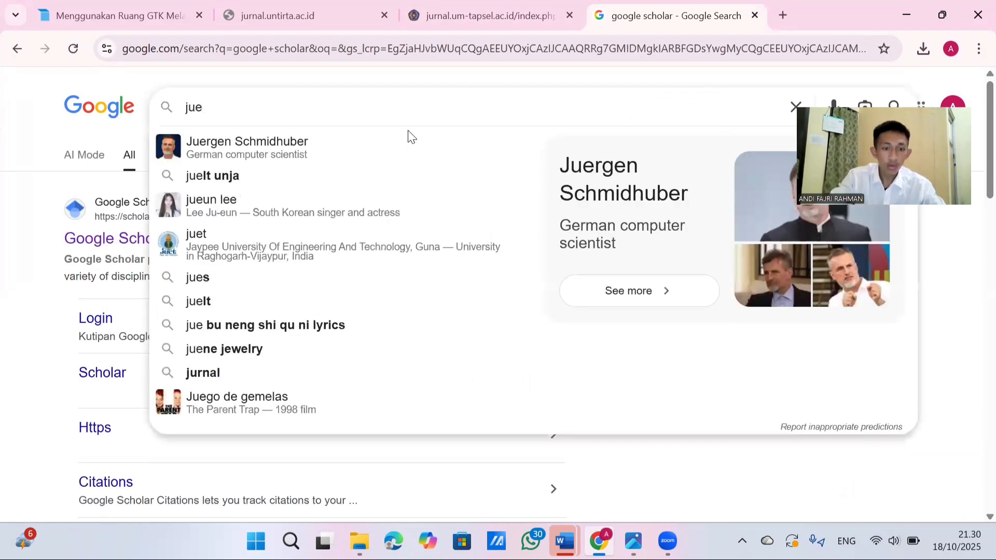
key("BackSpace")
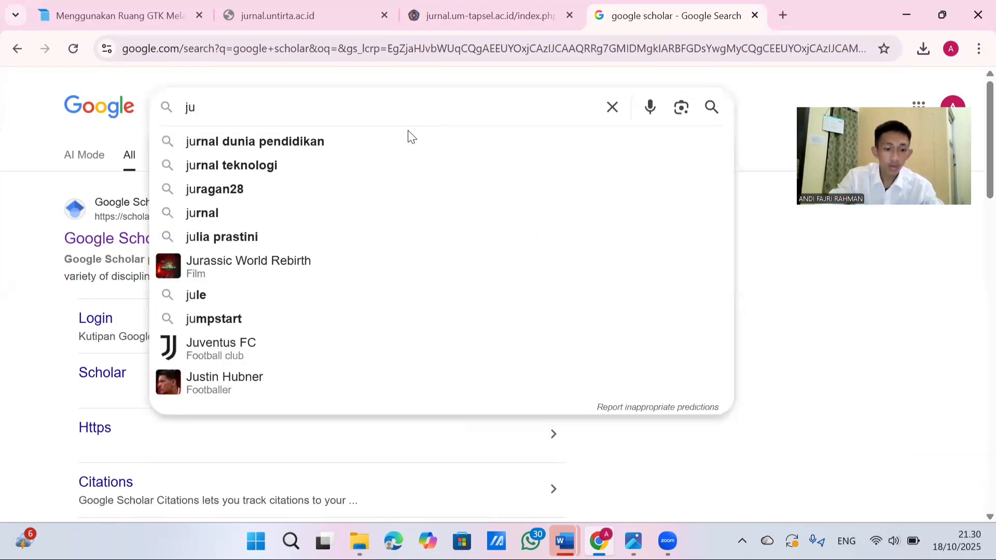
type("rnal")
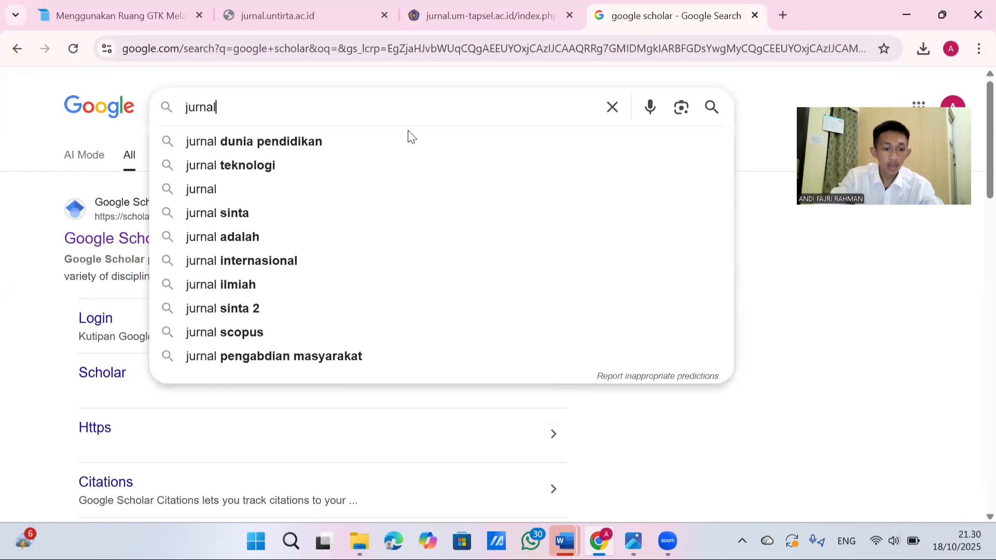
type(" garu")
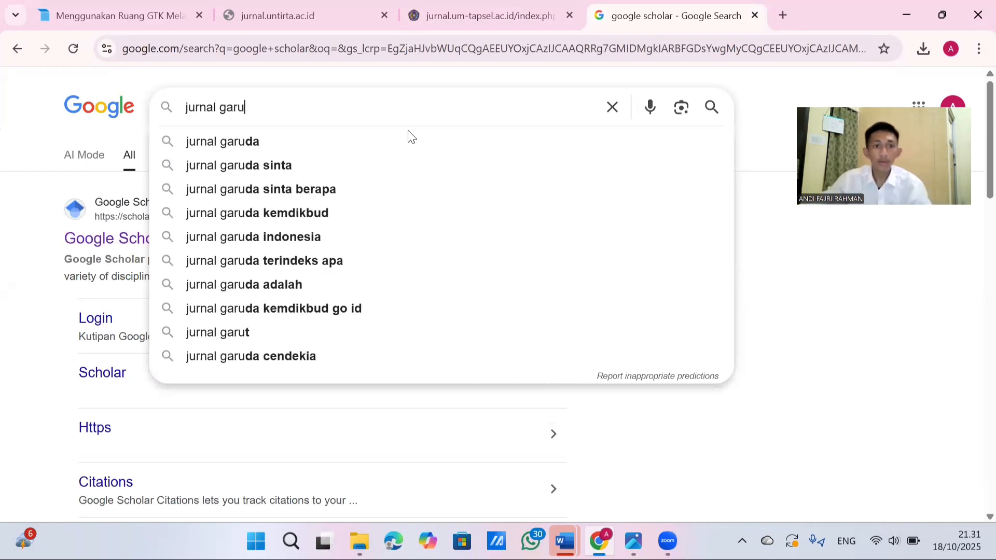
left_click(238, 146)
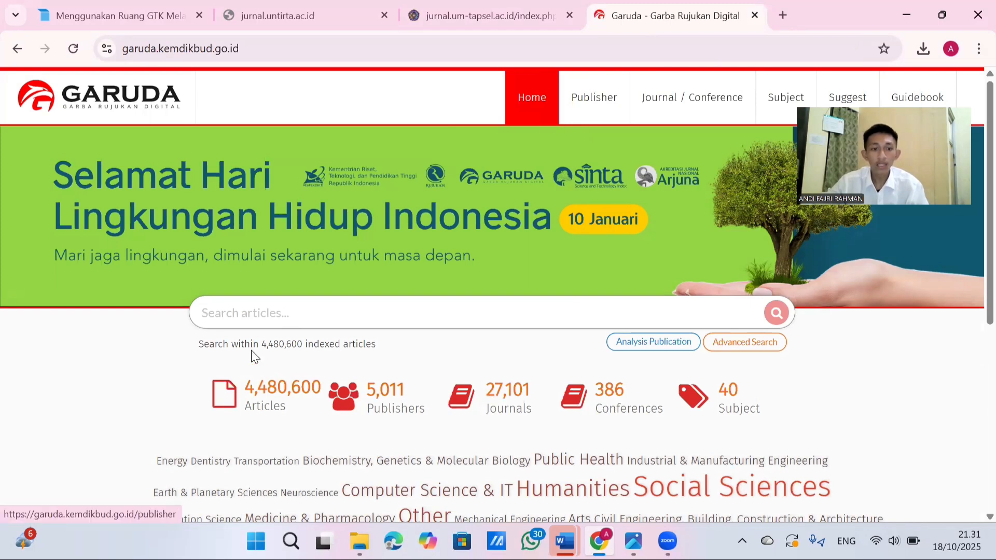
Search Garuda for articles on "Pengelolaan sampah plastik"
left_click(263, 310)
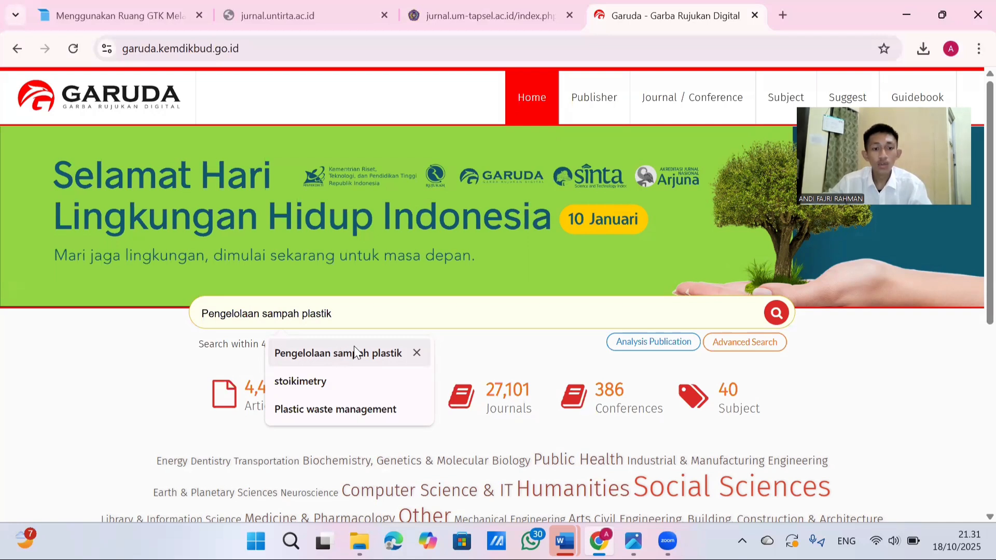
left_click(362, 357)
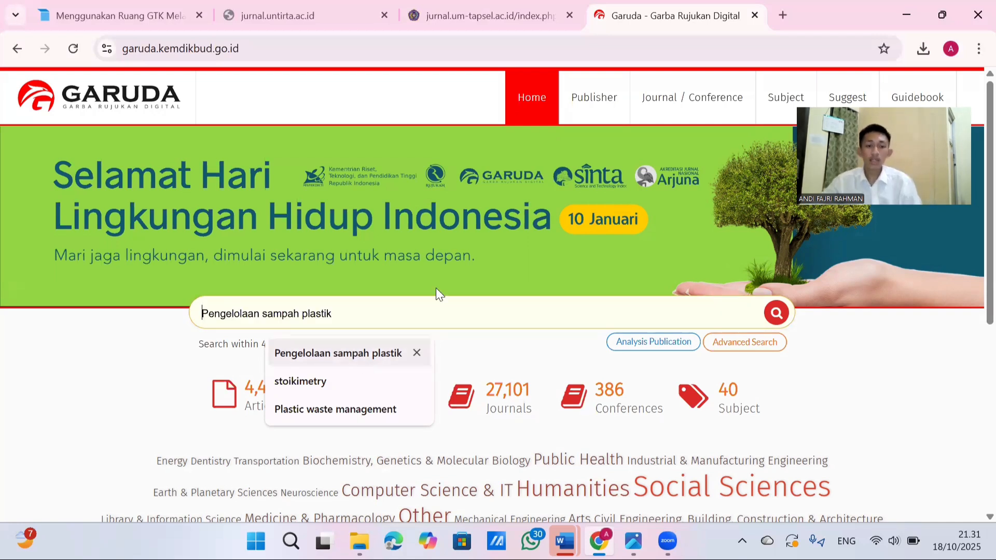
left_click(776, 314)
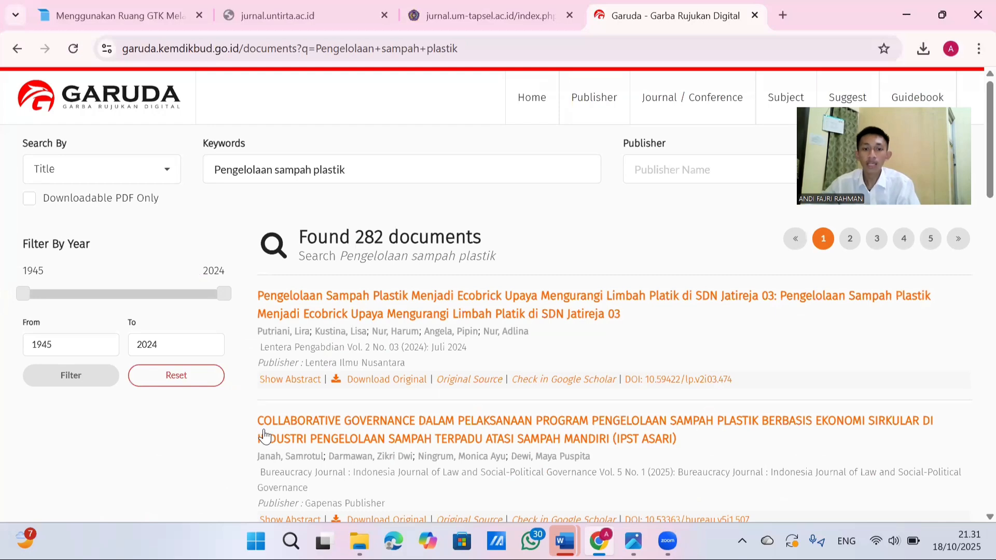
Go to page 4 of the search results and download the original article on plastic waste recycling at Pantai Panyuran, Tuban
scroll(393, 242, "down", 1)
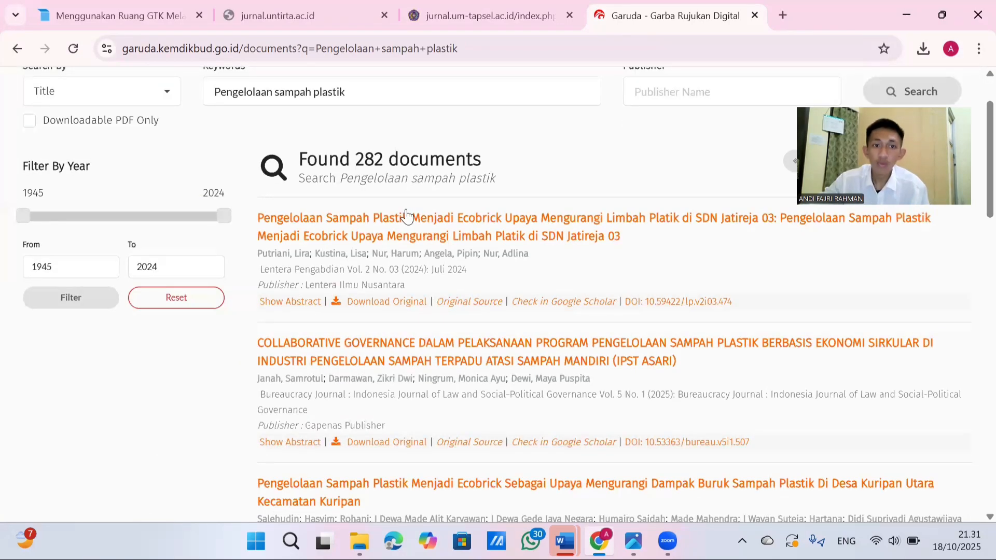
scroll(406, 208, "down", 1)
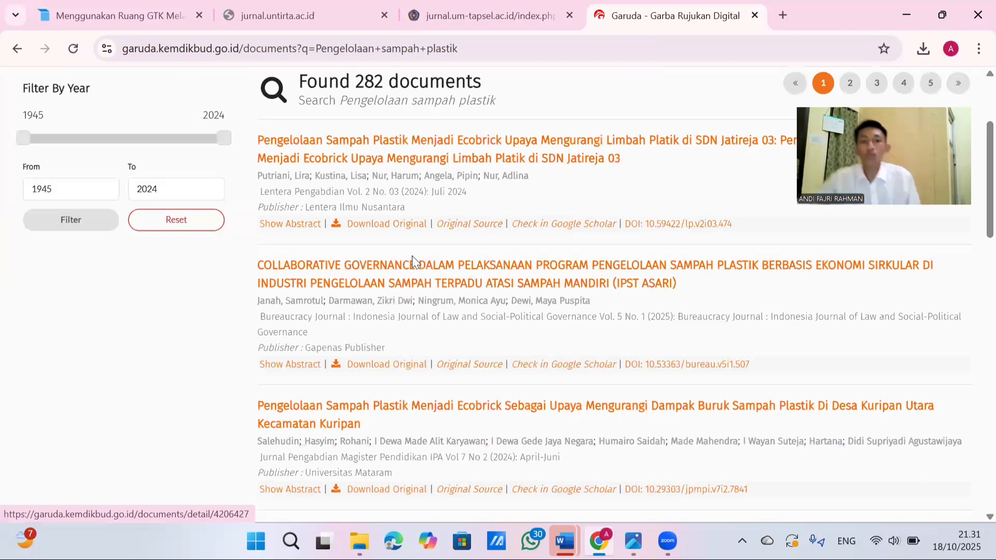
scroll(413, 259, "down", 3)
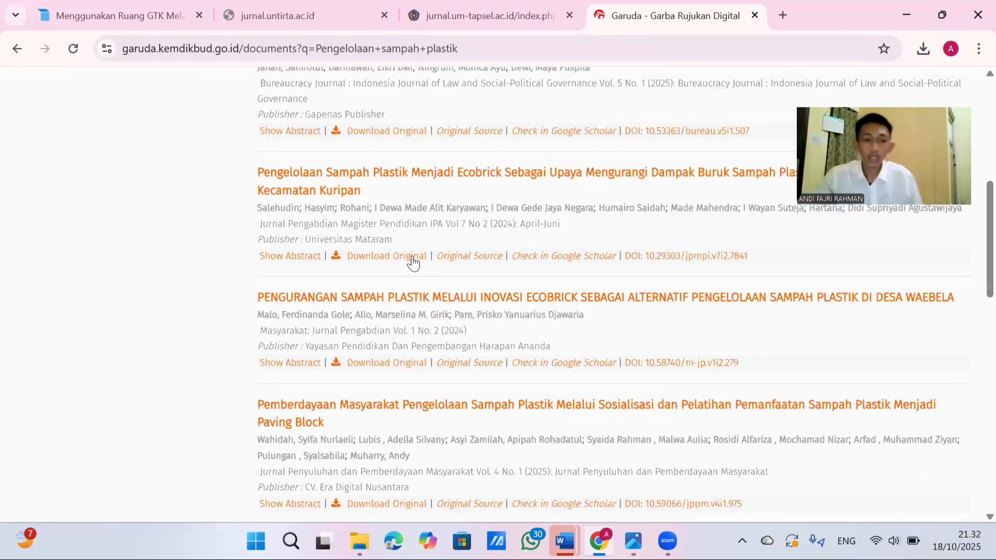
scroll(493, 395, "down", 7)
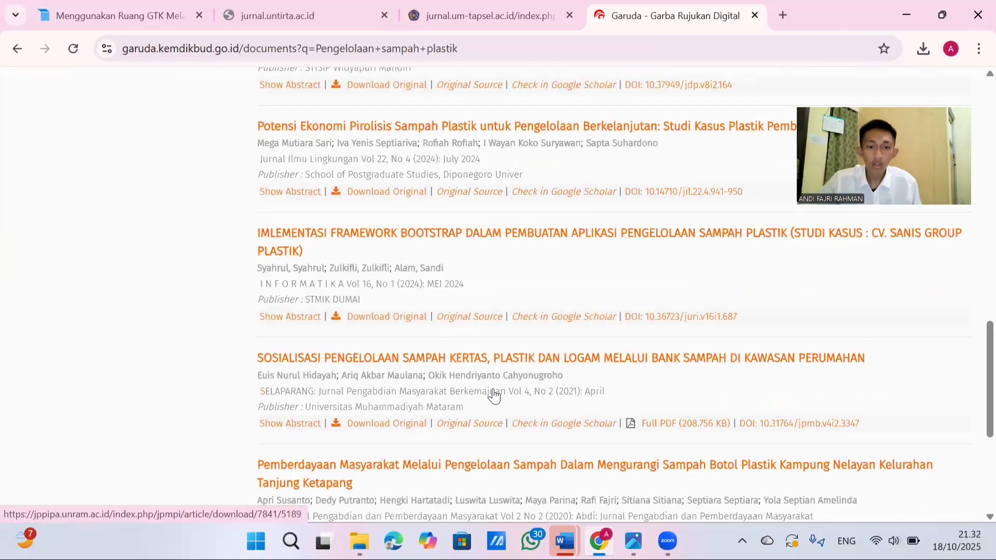
scroll(903, 317, "down", 4)
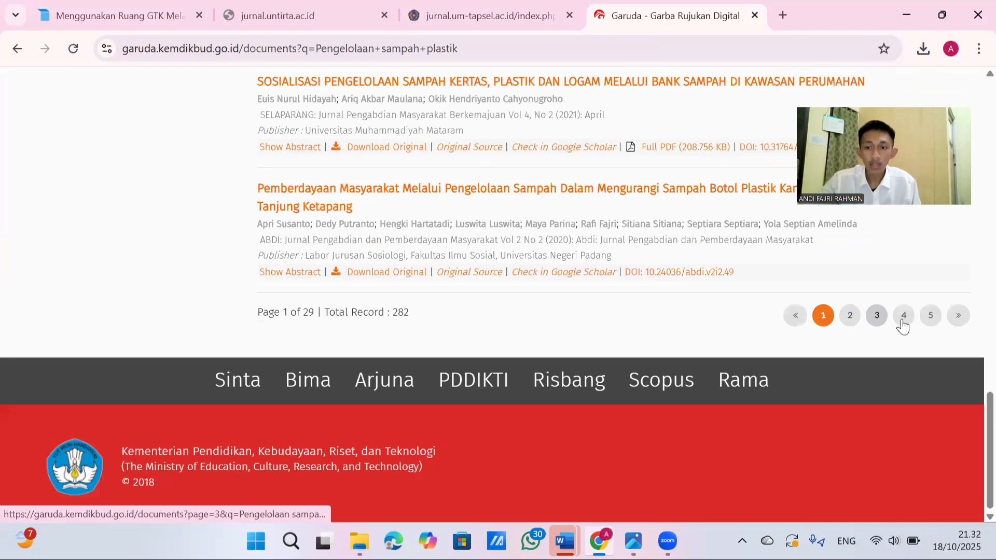
left_click(902, 318)
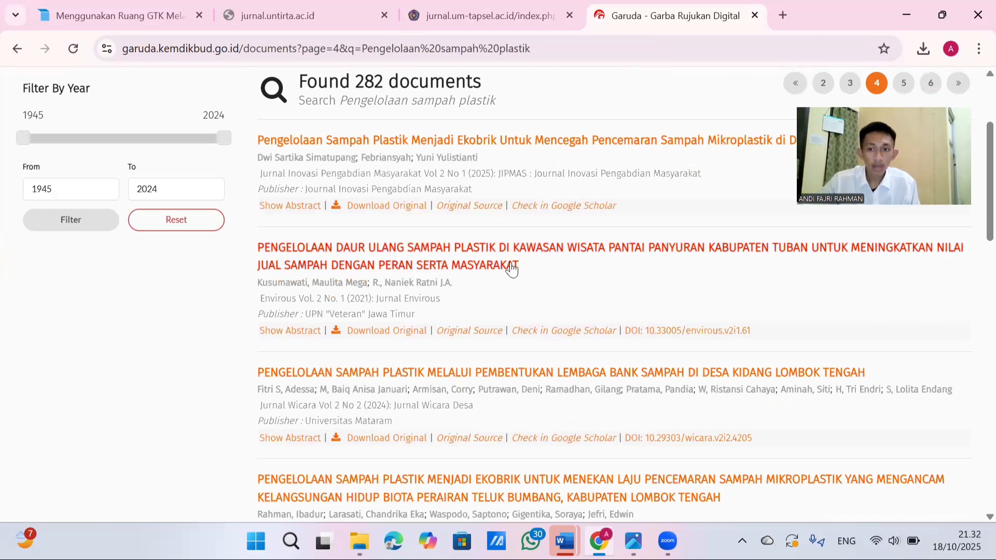
scroll(360, 253, "down", 1)
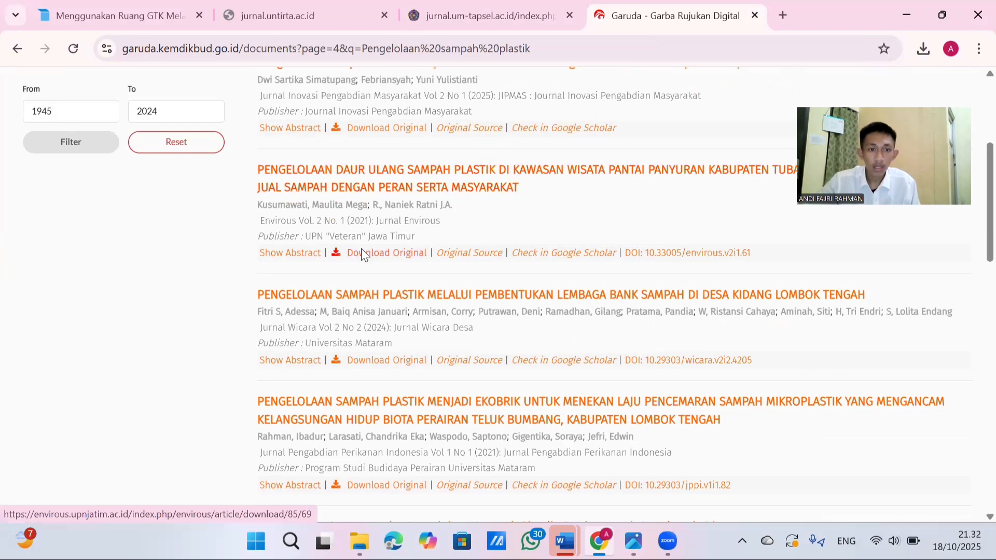
left_click(362, 252)
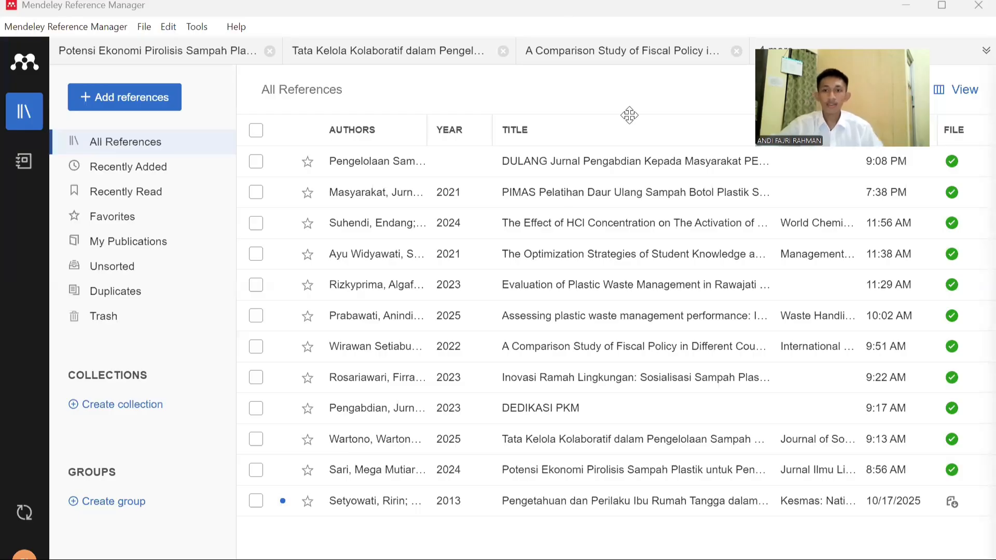
Import the Abdimas Peradaban payment PDF from Downloads into Mendeley Reference Manager and check the new reference's details
left_click(105, 99)
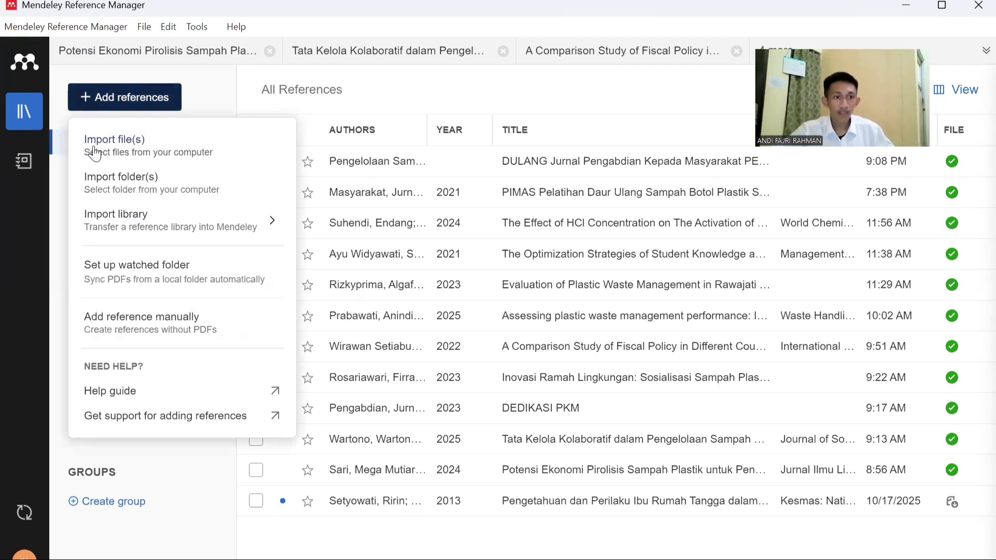
left_click(115, 148)
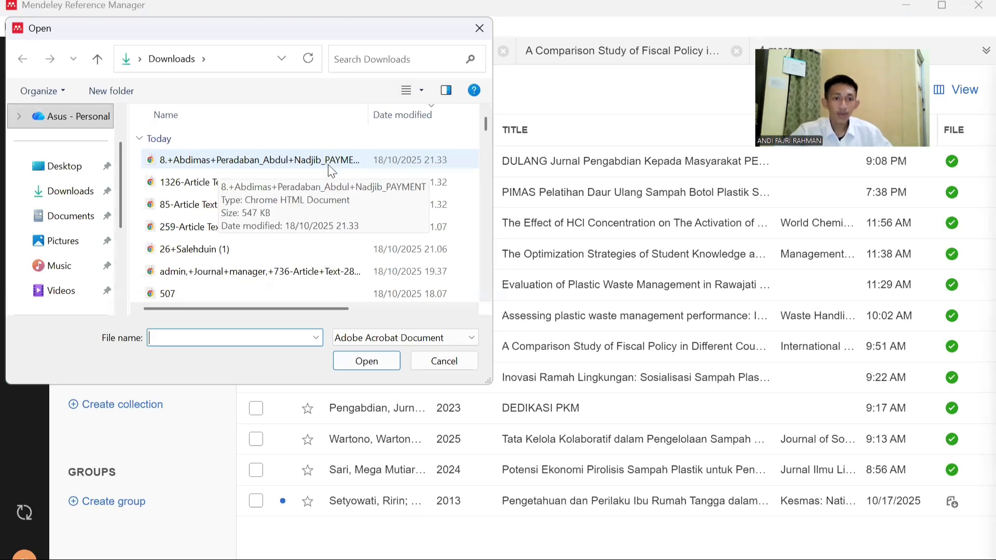
left_click(266, 161)
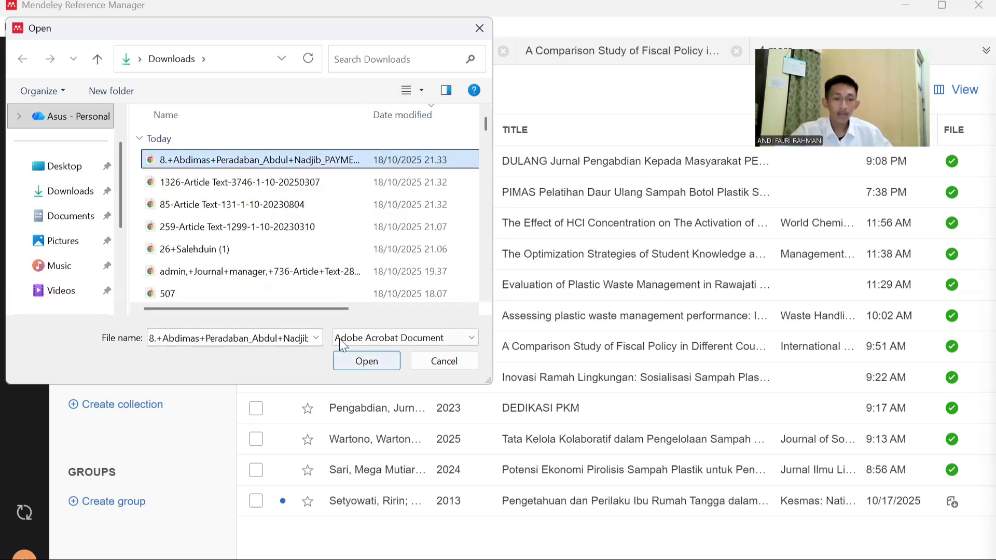
left_click(357, 363)
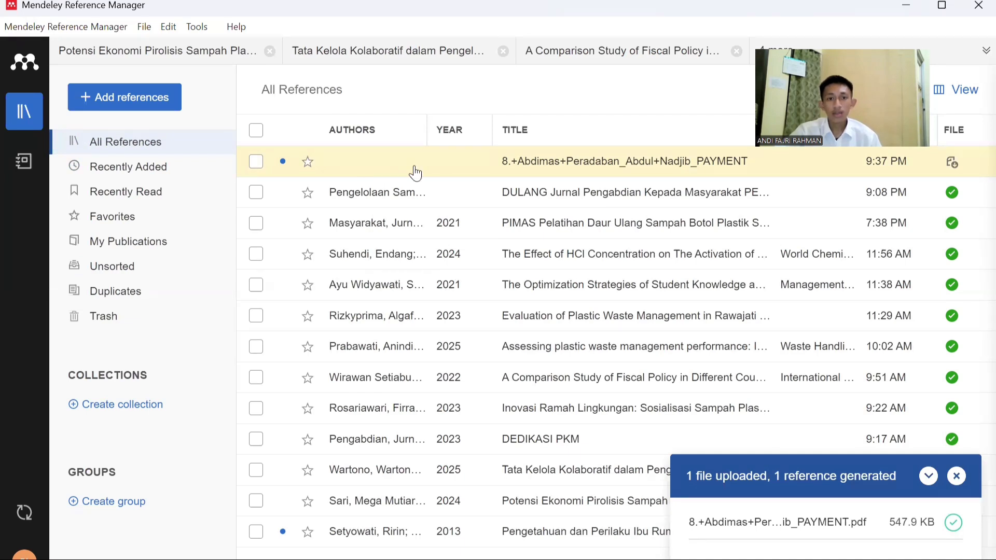
left_click(397, 176)
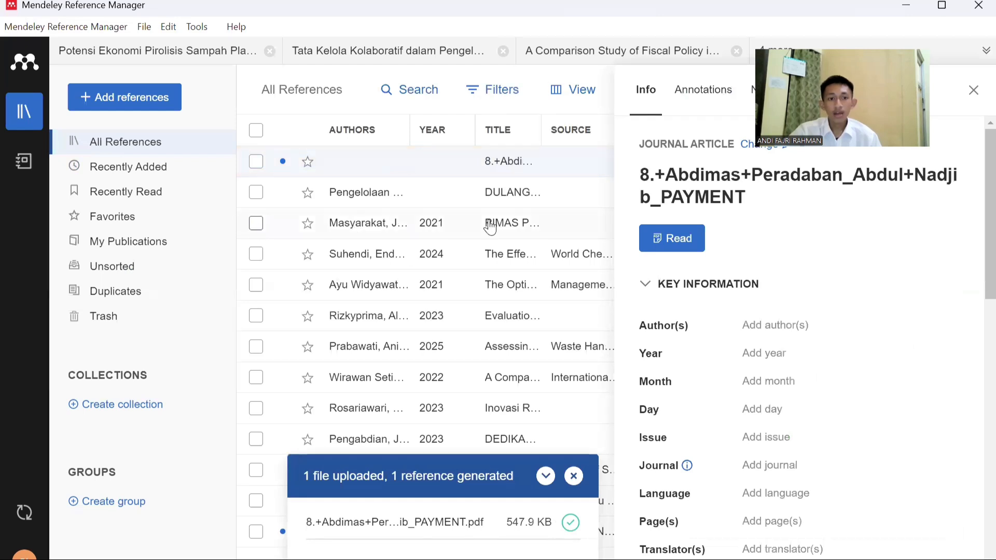
left_click(423, 230)
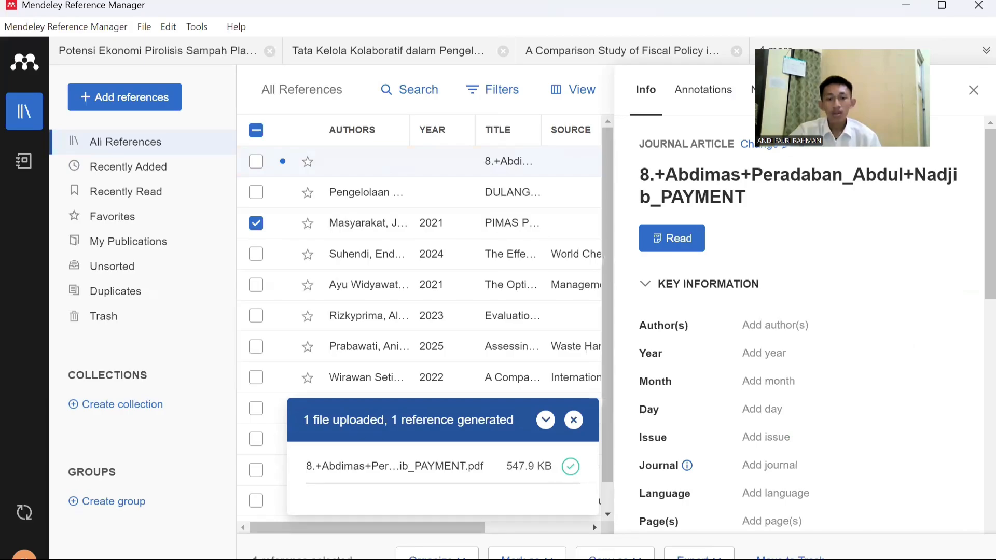
Switch back to Garuda in Chrome and download the original "Gerakan Zero Waste" article on household waste sorting in Puger Jember
key("alt+Tab")
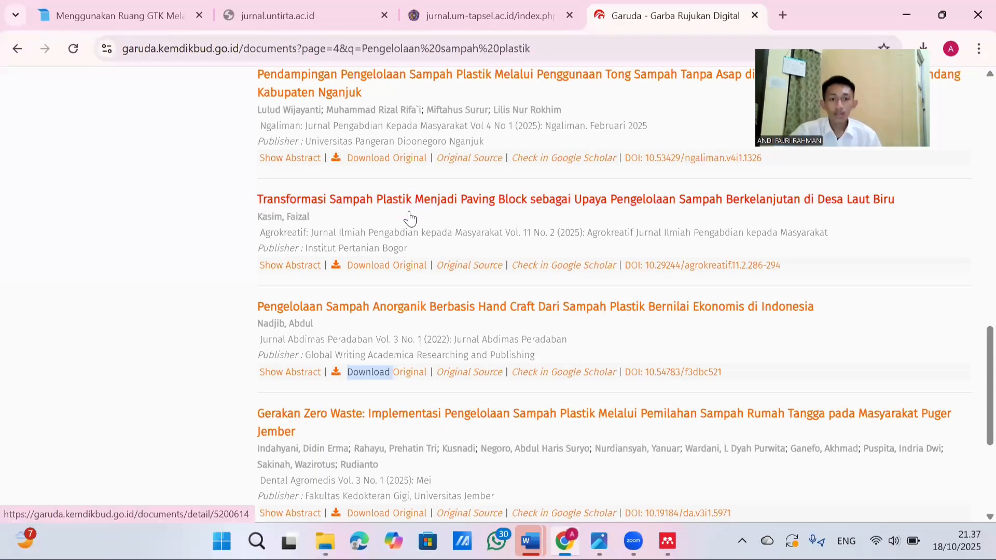
scroll(406, 216, "down", 3)
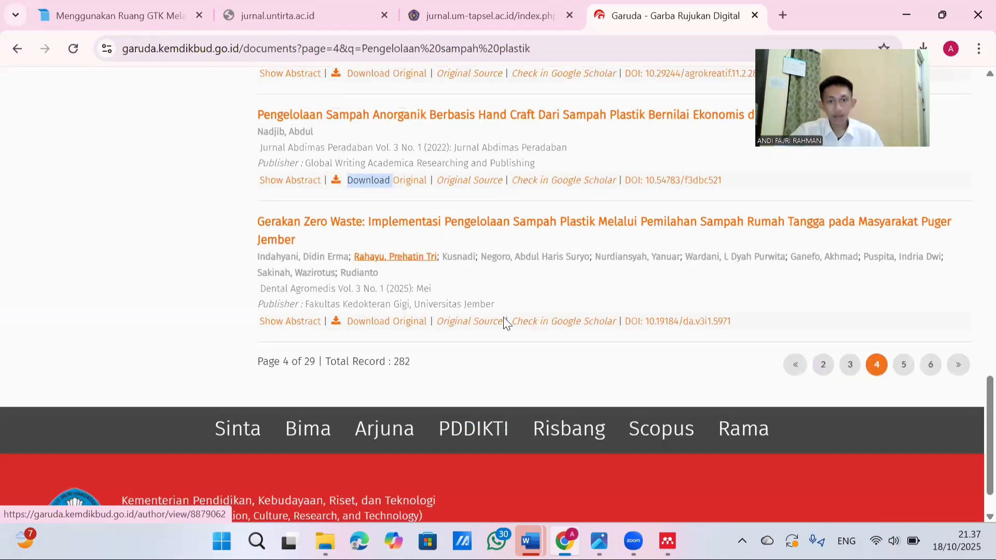
scroll(673, 341, "up", 2)
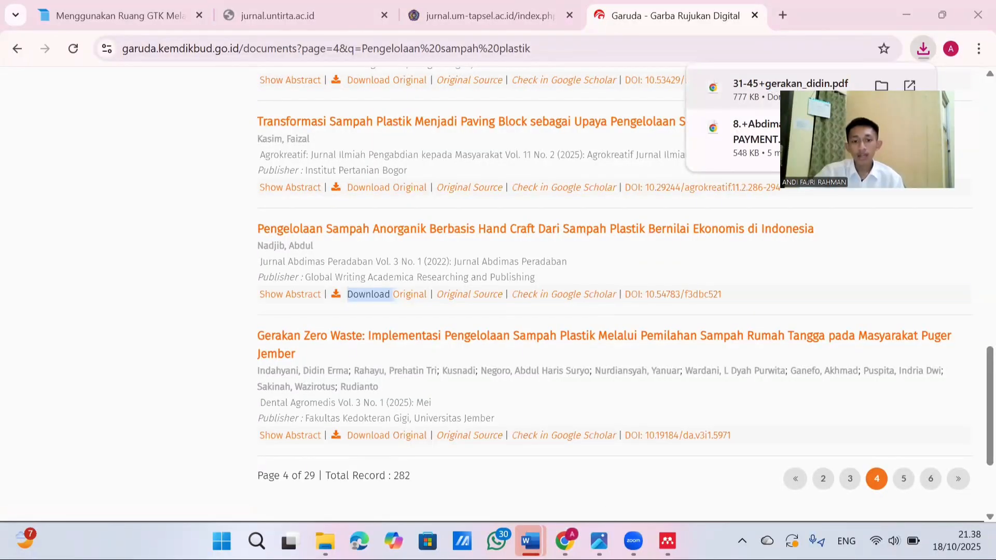
Switch to Mendeley Reference Manager and remove the Abdimas Peradaban and DULANG references, leaving the PIMAS reference unselected
mouse_move(663, 525)
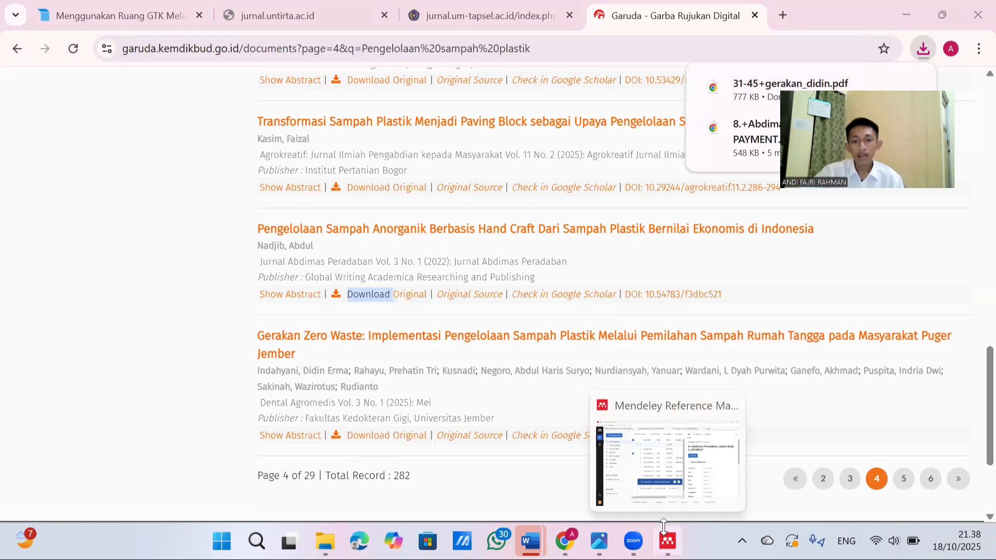
left_click(667, 540)
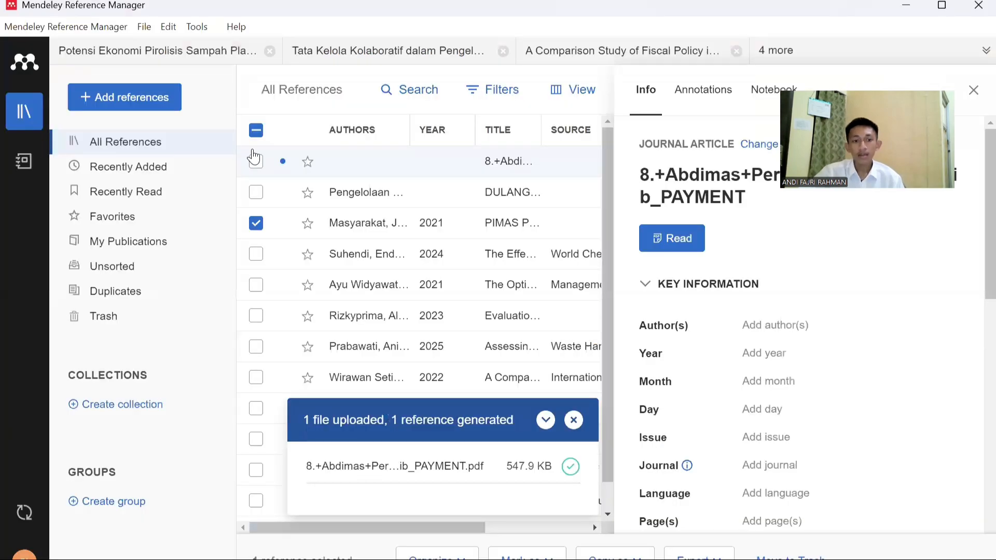
left_click(255, 162)
left_click(258, 225)
left_click(256, 194)
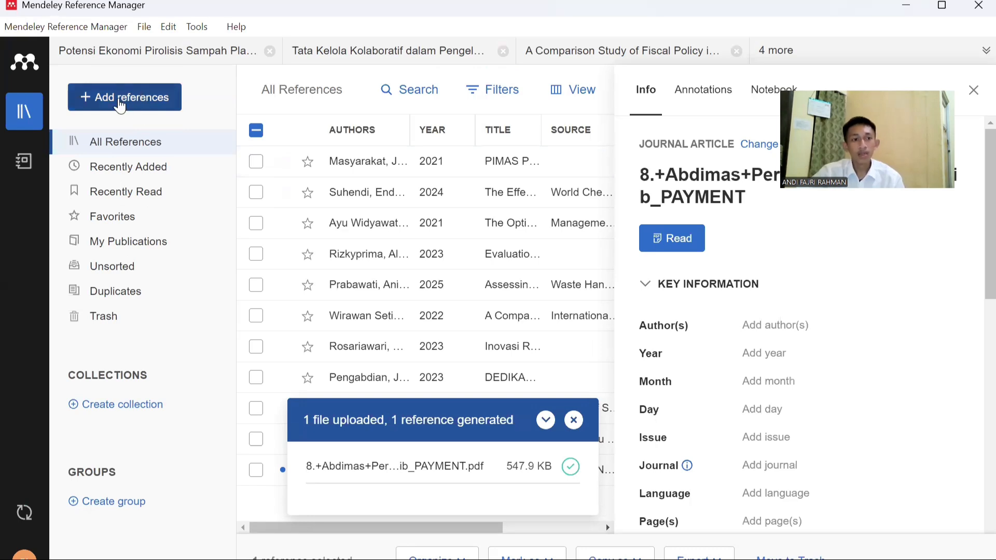
Import the downloaded "31-45" Gerakan Zero Waste PDF from the Downloads folder as a new reference
left_click(120, 105)
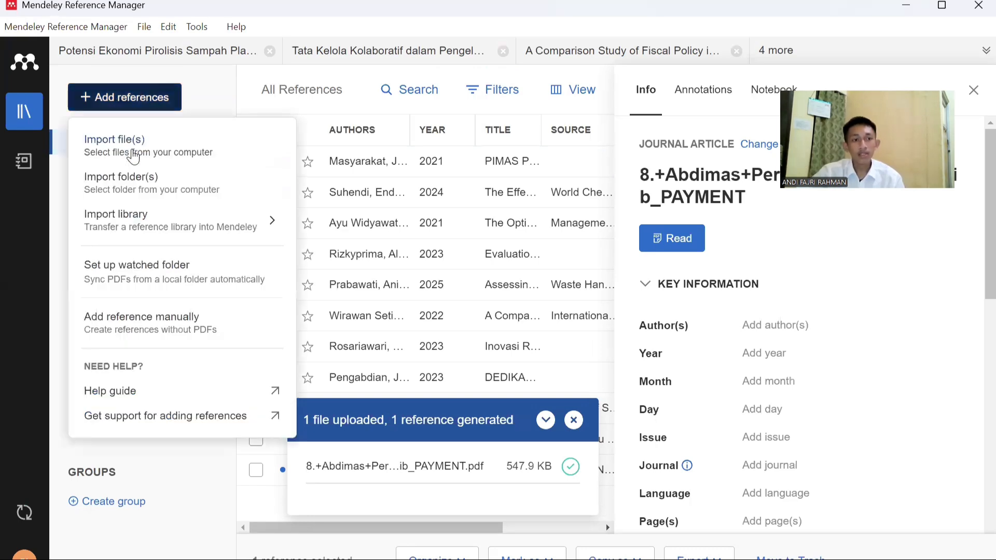
left_click(124, 151)
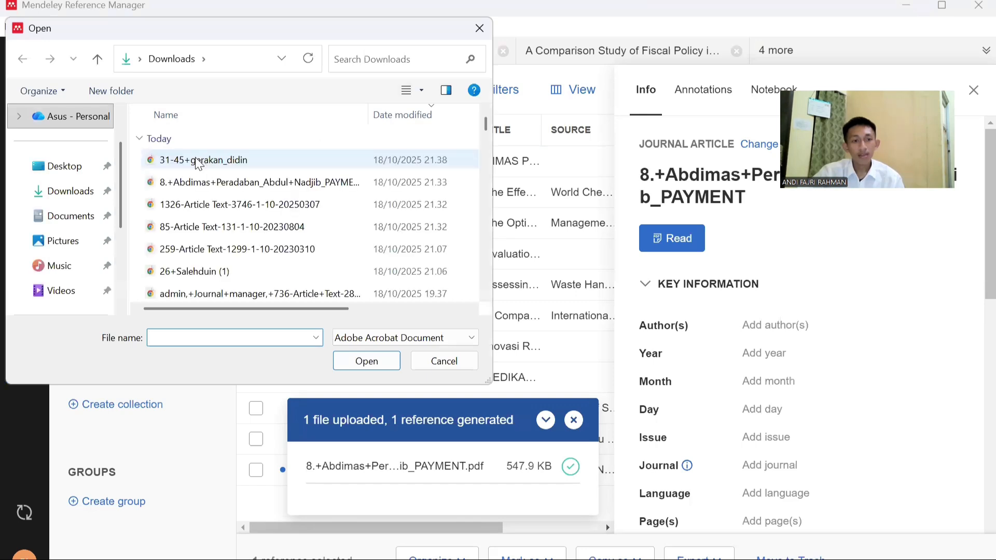
left_click(199, 161)
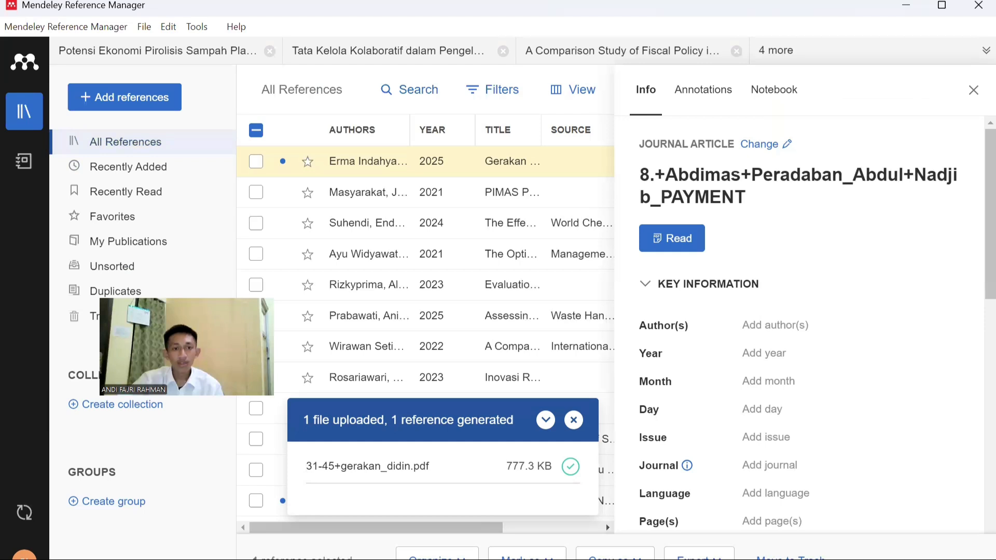
Open the PDF of the imported Gerakan Zero Waste reference and go to the "1. PENDAHULUAN" section on page 2
left_click(368, 168)
left_click(256, 162)
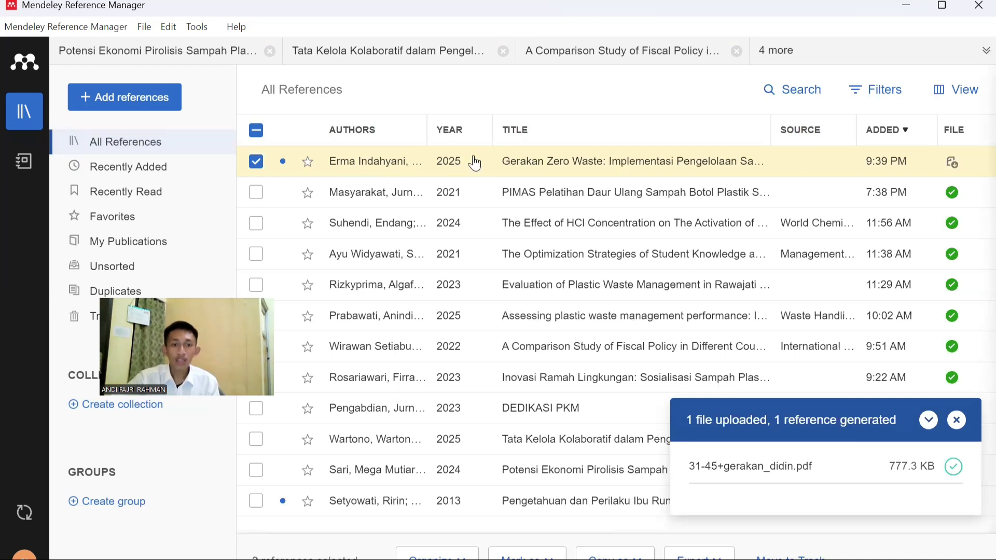
left_click(952, 164)
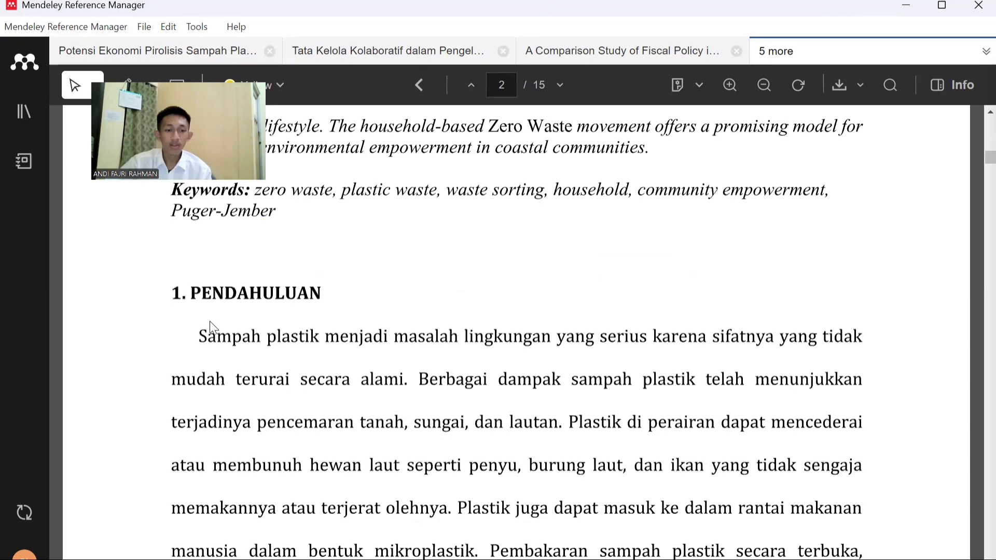
scroll(213, 327, "down", 3)
scroll(211, 323, "up", 5)
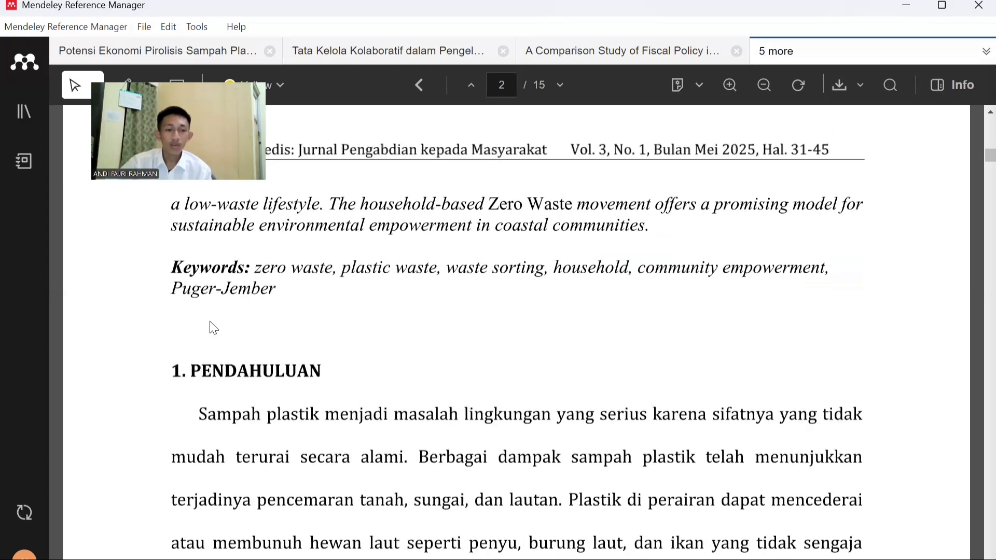
scroll(192, 350, "down", 2)
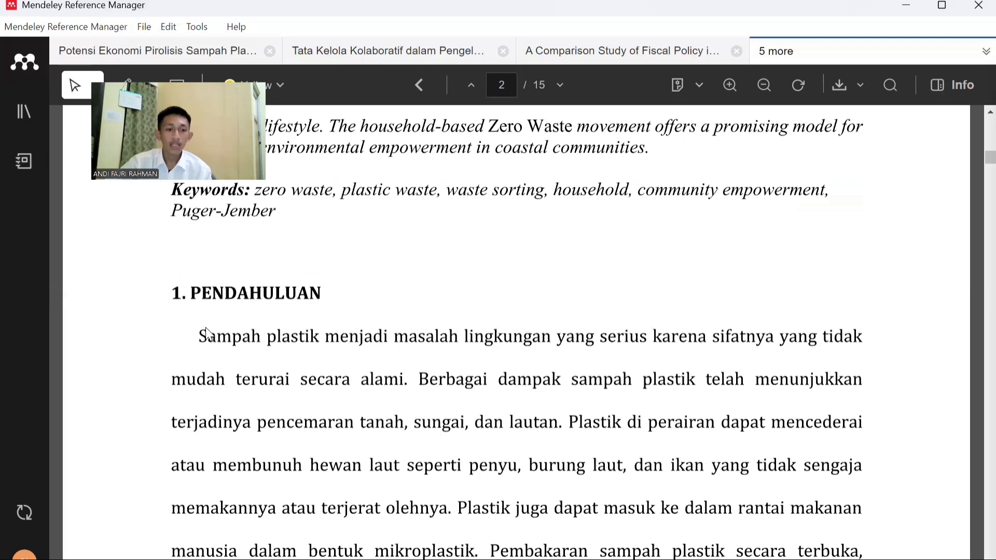
Copy the introduction text in the PDF from "Sampah plastik menjadi masalah lingkungan" through "jangka panjang pada kesehatan."
left_click_drag(206, 329, 575, 434)
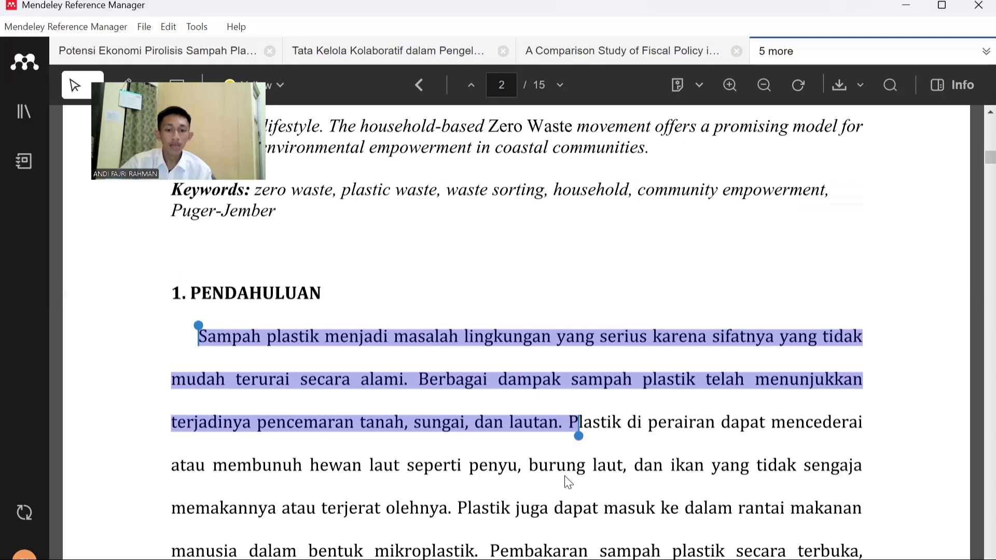
left_click_drag(579, 436, 543, 554)
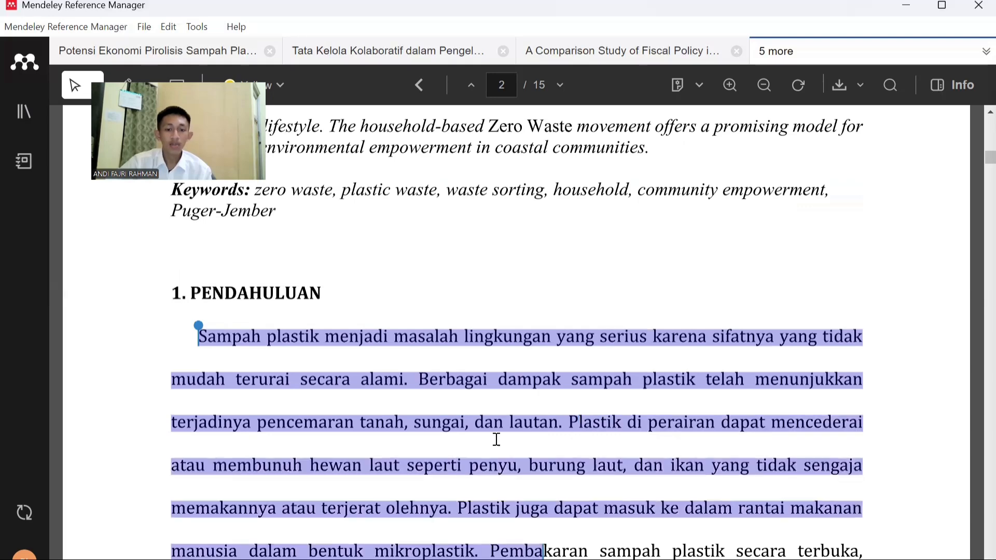
scroll(496, 440, "down", 3)
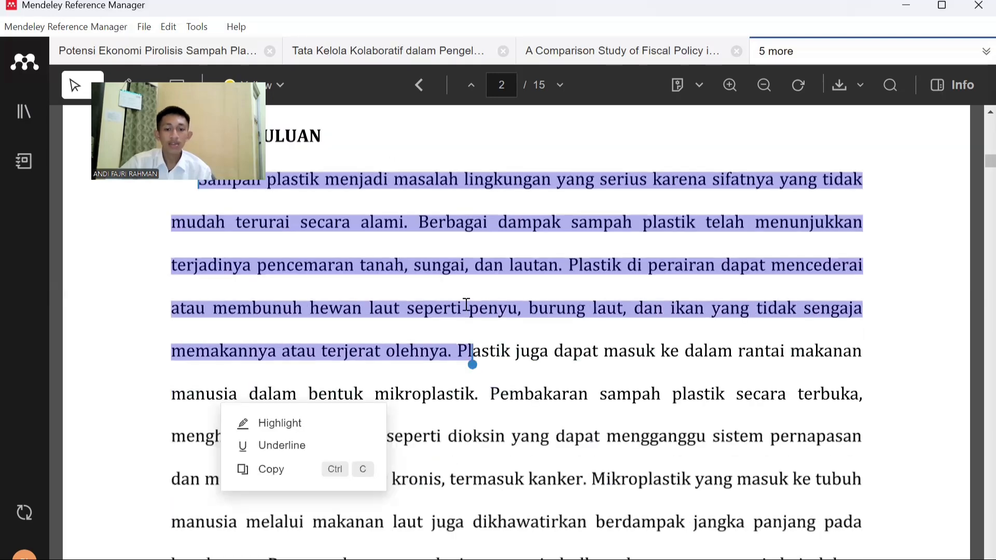
scroll(471, 288, "down", 2)
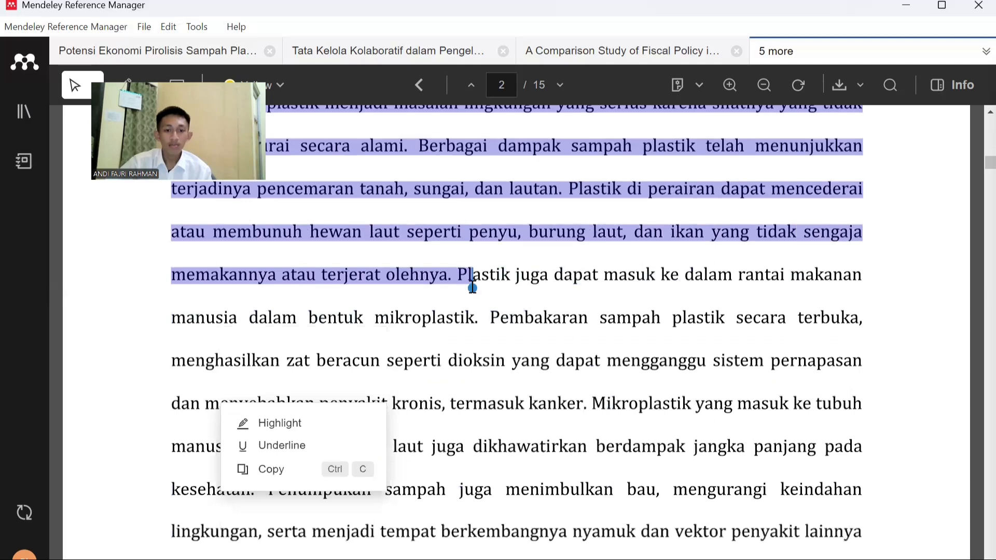
left_click_drag(473, 288, 589, 410)
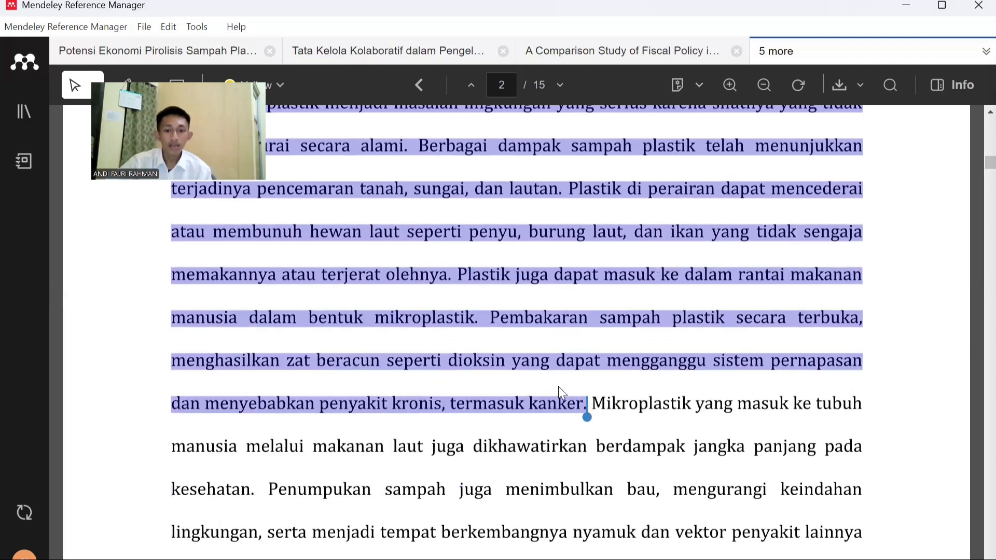
left_click_drag(558, 387, 544, 428)
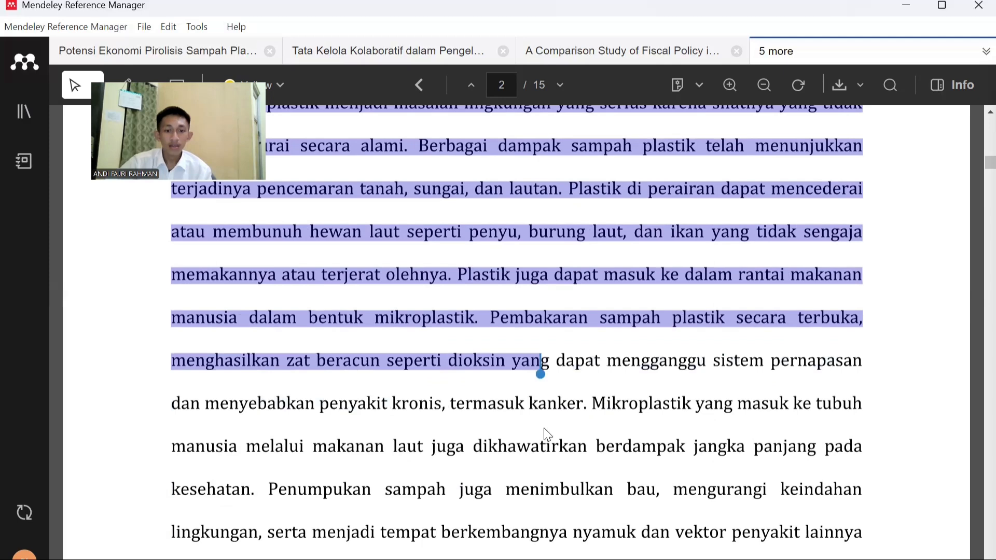
left_click(285, 498, "shift")
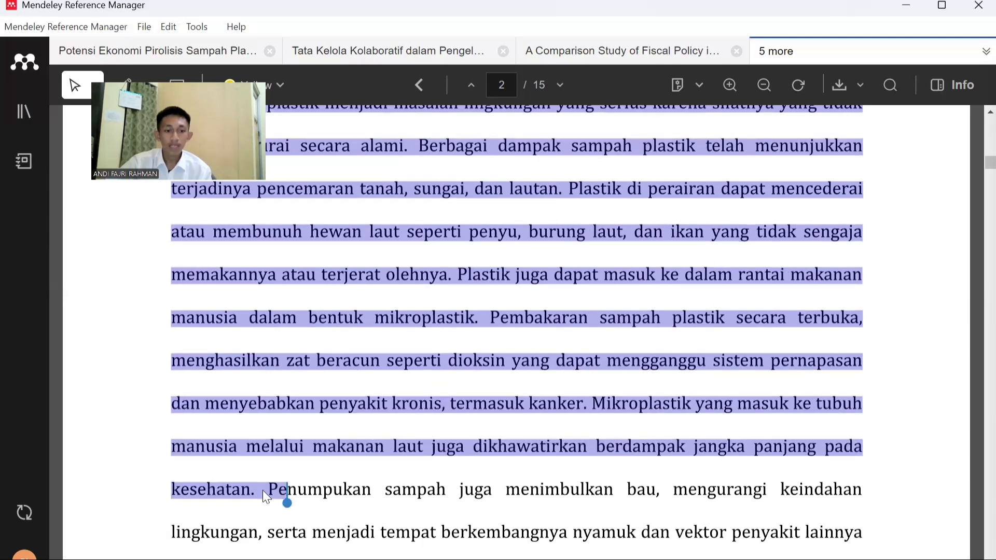
left_click(252, 491, "shift")
left_click(190, 447)
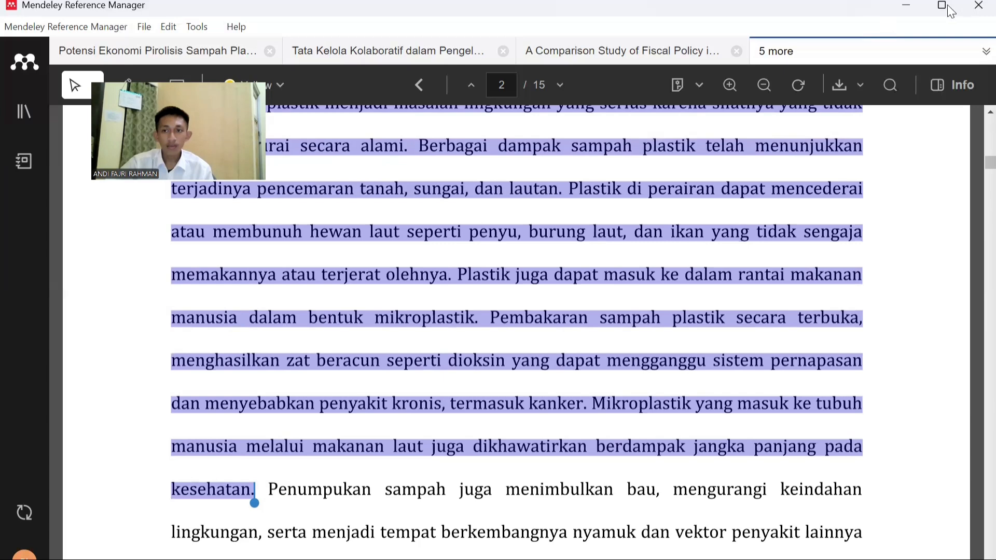
Minimise Mendeley Reference Manager, open Word and create a blank document in a maximised window
left_click(896, 21)
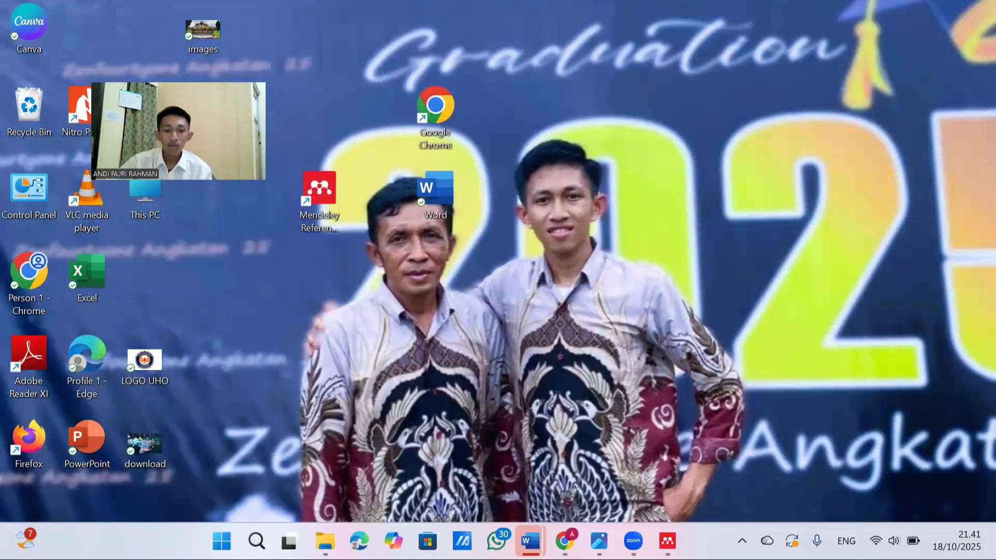
mouse_move(530, 534)
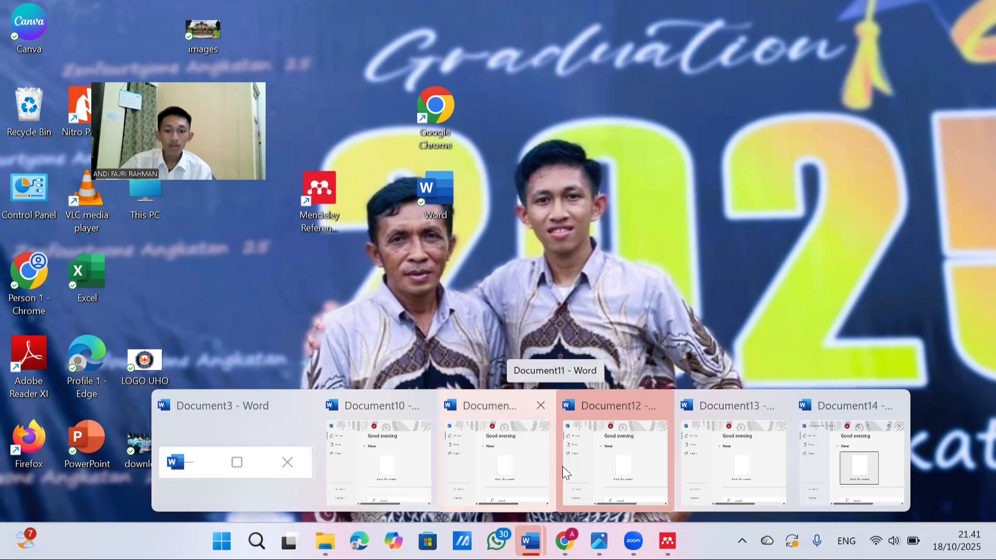
left_click(510, 464)
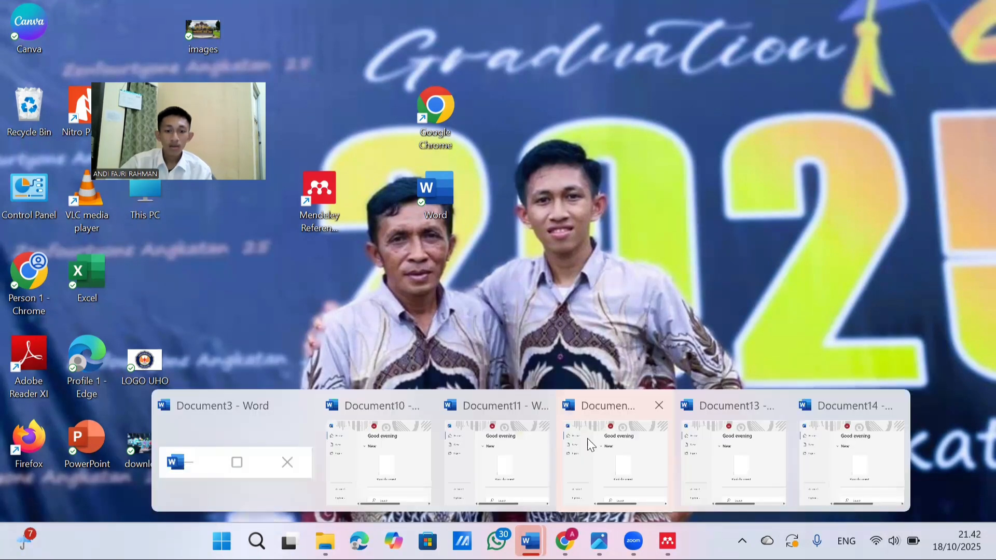
double_click(433, 208)
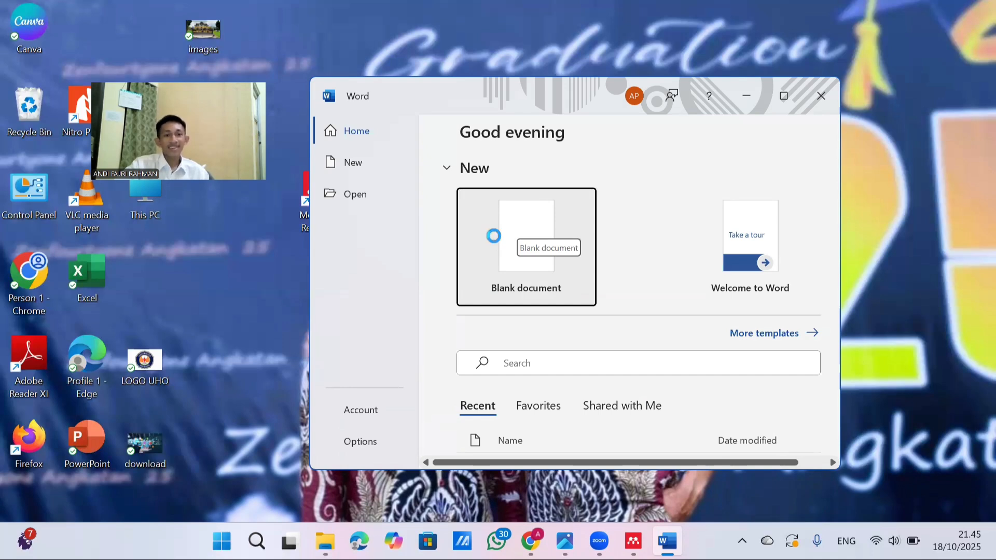
left_click(494, 237)
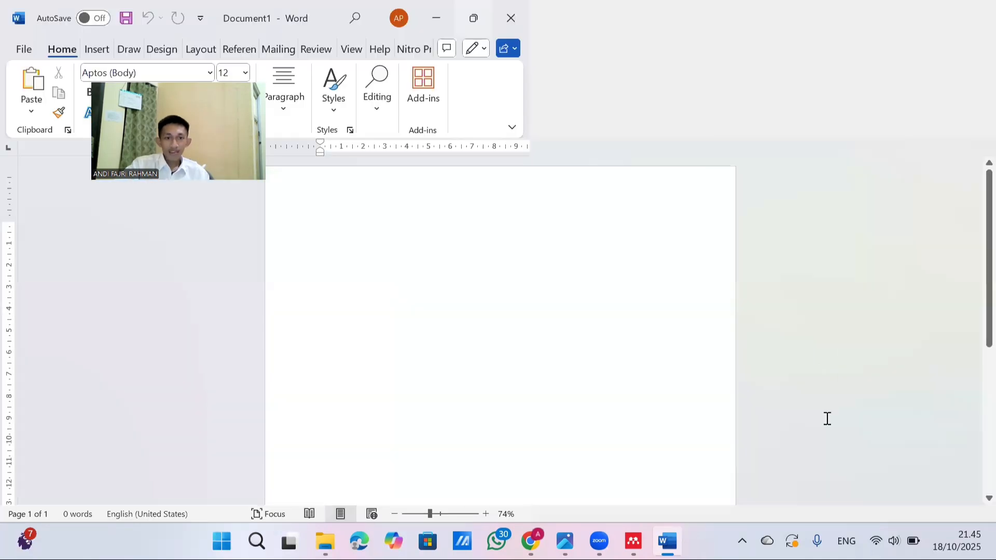
left_click(914, 513)
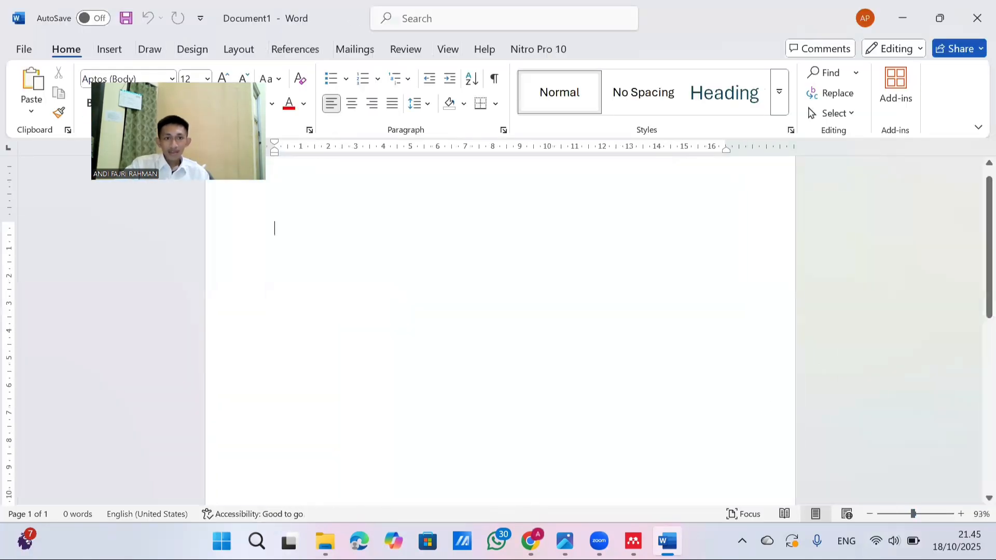
Open Mendeley Cite beside the document and paste the copied introduction text at the start of the page
left_click(295, 49)
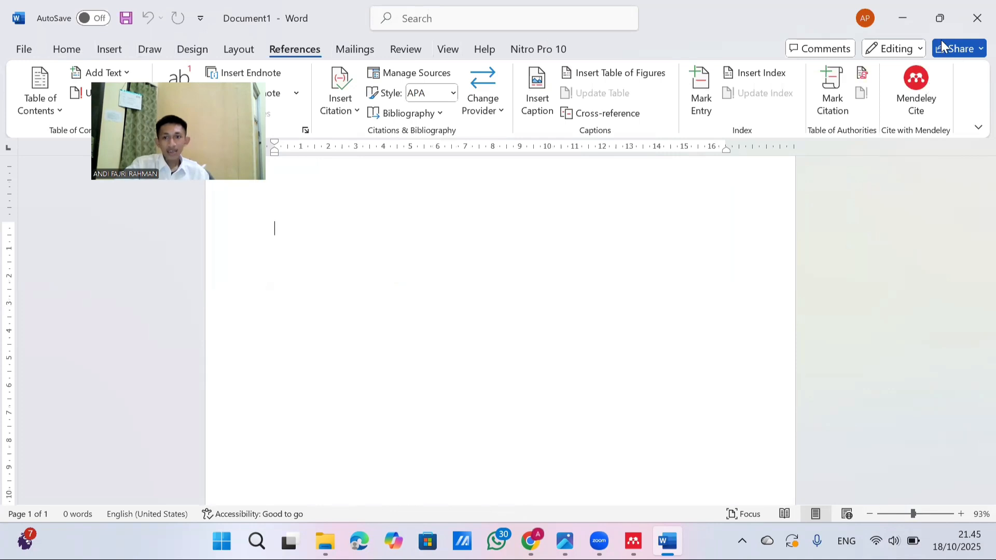
left_click(916, 98)
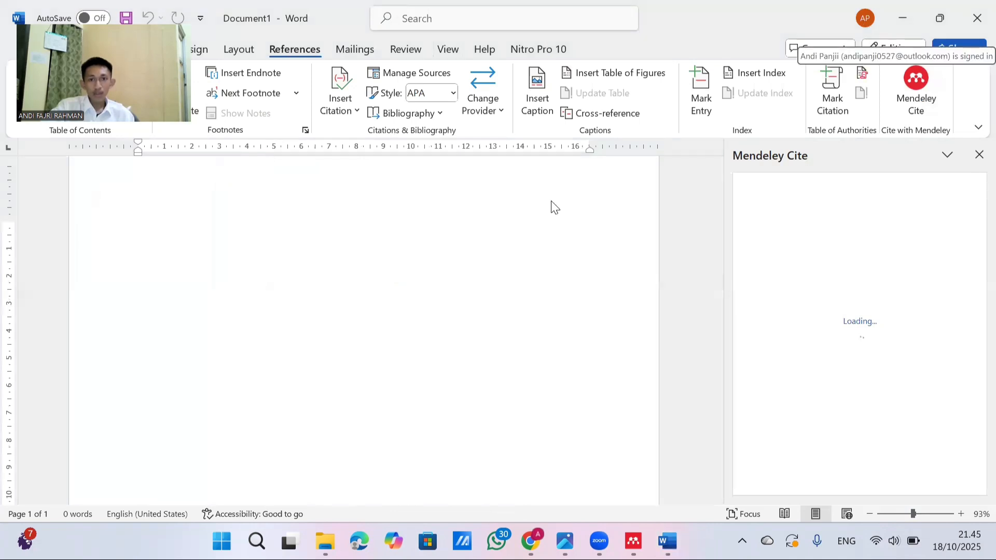
left_click(164, 234)
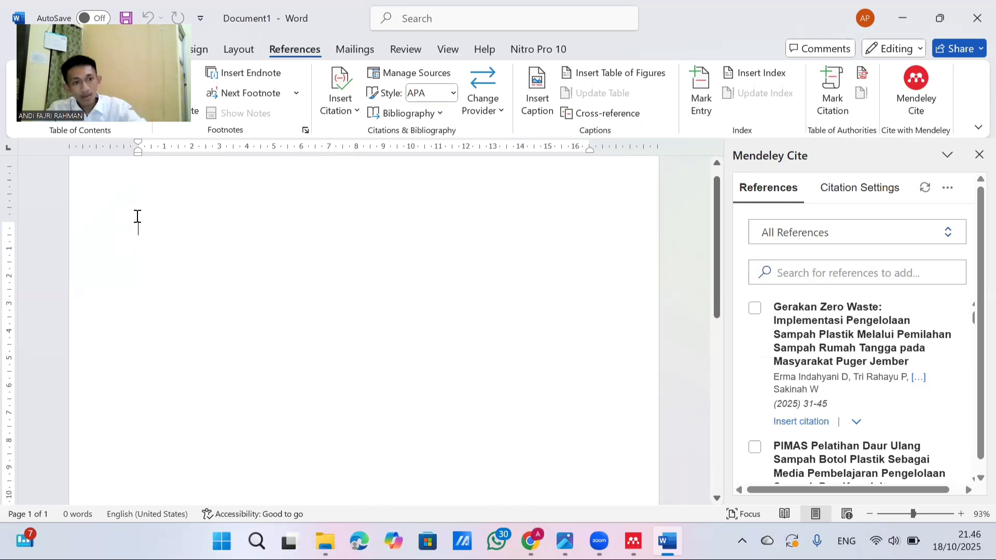
type("Sampah plastik menjadi masalah lingkungan yang serius karena sifatnya yang tidak mudah terurai secara alami. Berbagai dampak sampah plastik telah menunjukkan terjadinya pencemaran tanah, sungai, dan lautan. Plastik di perairan dapat mencederai atau membunuh hewan laut seperti penyu, burung laut, dan ikan yang tidak sengaja memakannya atau terjerat olehnya. Plastik juga dapat masuk ke dalam rantai makanan manusia dalam bentuk mikroplastik. Pembakaran sampah plastik secara terbuka, menghasilkan zat beracun seperti dioksin yang dapat mengganggu sistem pernapasan dan menyebabkan penyakit kronis, termasuk kanker. Mikroplastik yang masuk ke tubuh manusia melalui makanan laut juga dikhawatirkan berdampak jangka panjang pada kesehatan.")
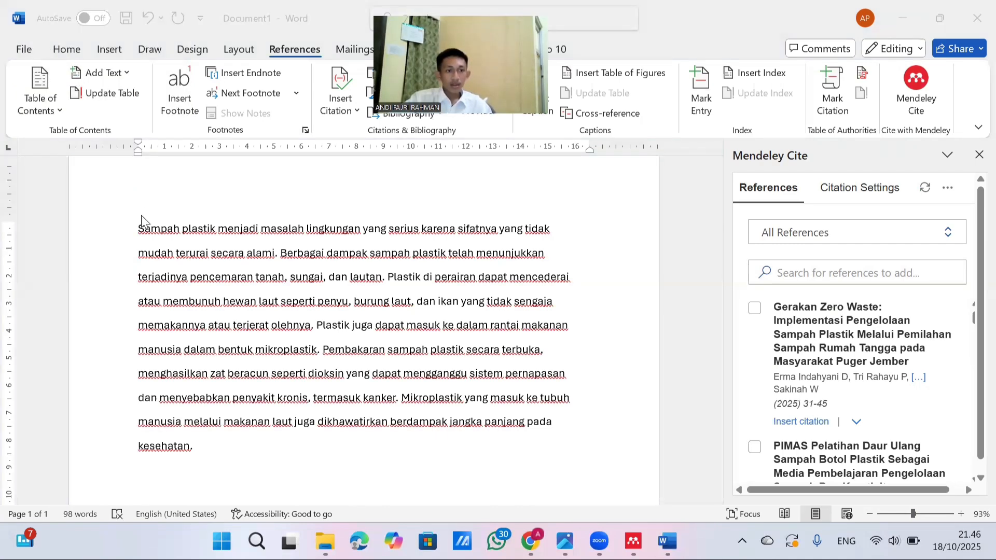
left_click(200, 322)
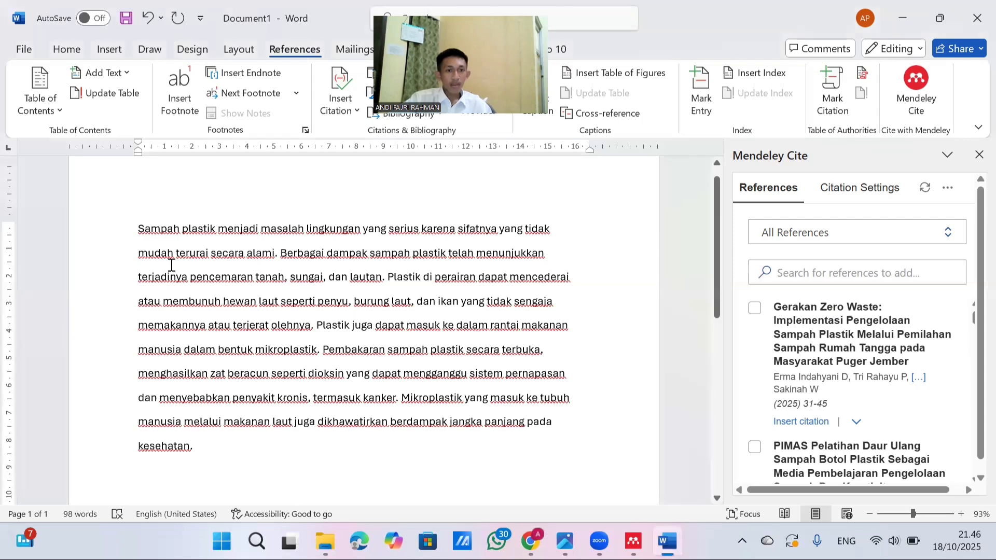
Justify the whole pasted text, from "Sampah plastik" to "kesehatan."
left_click(67, 48)
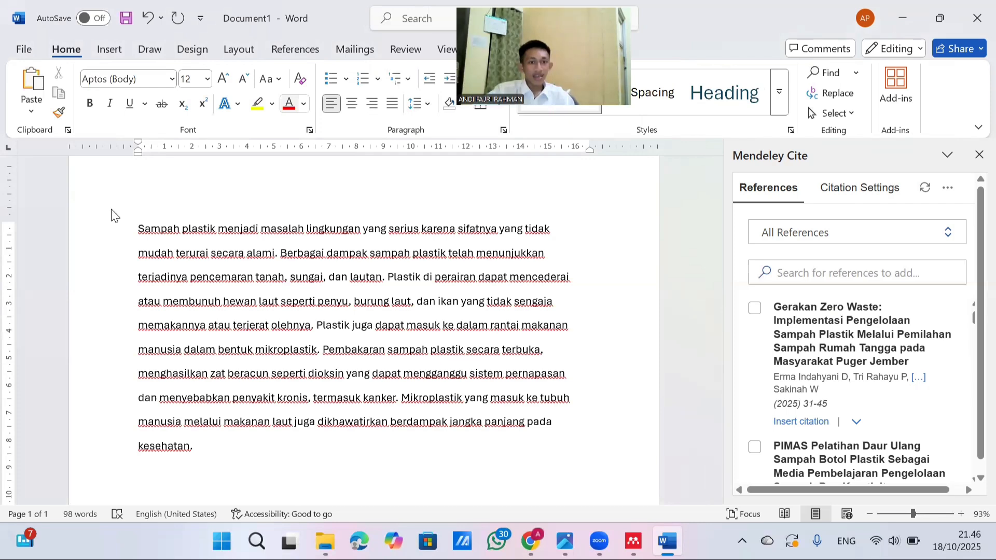
left_click_drag(139, 226, 239, 447)
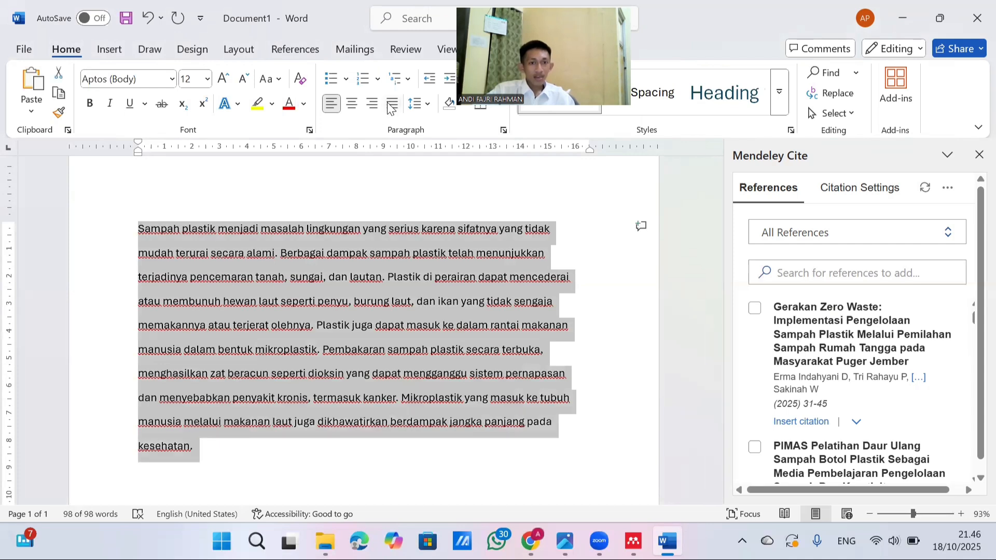
left_click(393, 104)
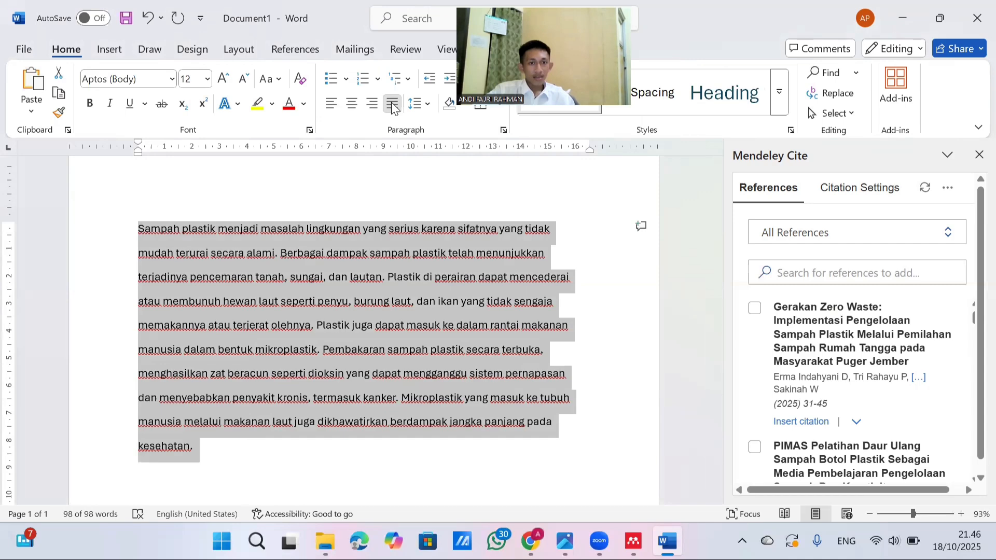
left_click(331, 240)
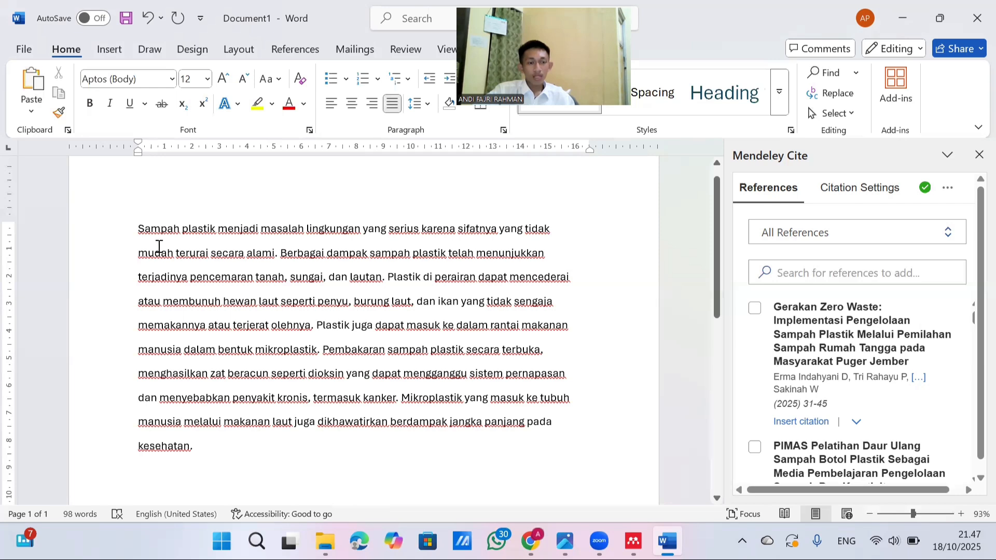
Remove the line breaks before each line of the pasted text, from "mudah" to "kesehatan", to form one continuous paragraph
left_click(139, 255)
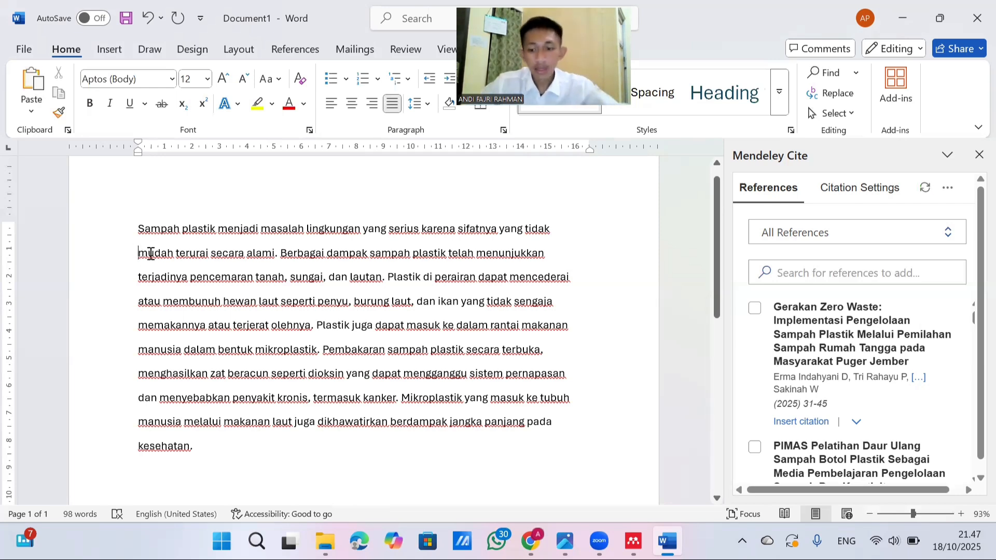
key("BackSpace")
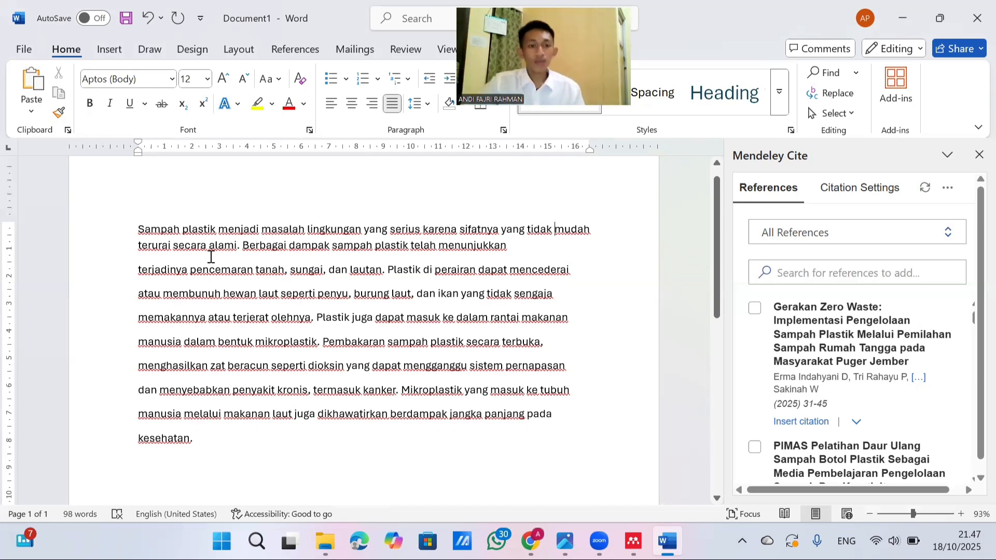
left_click(136, 271)
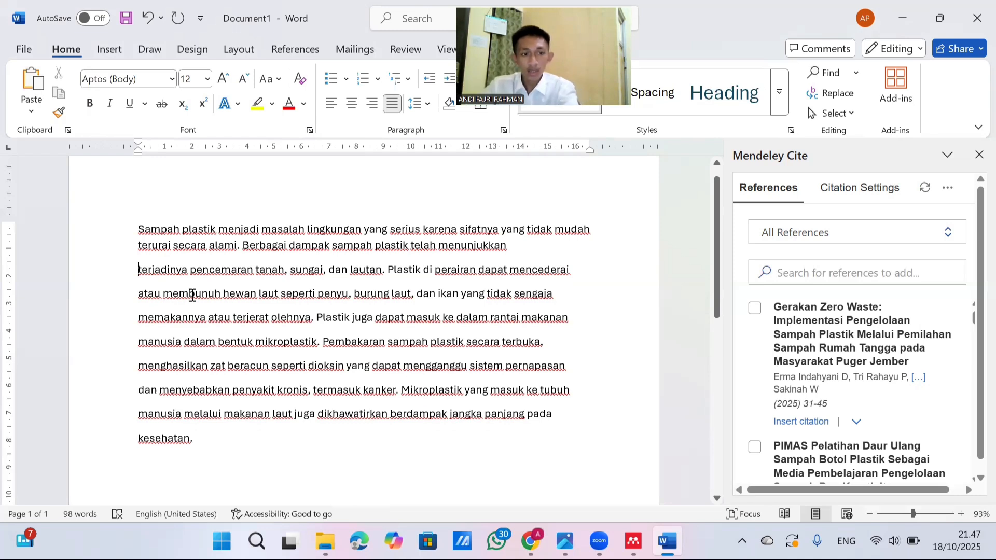
key("BackSpace")
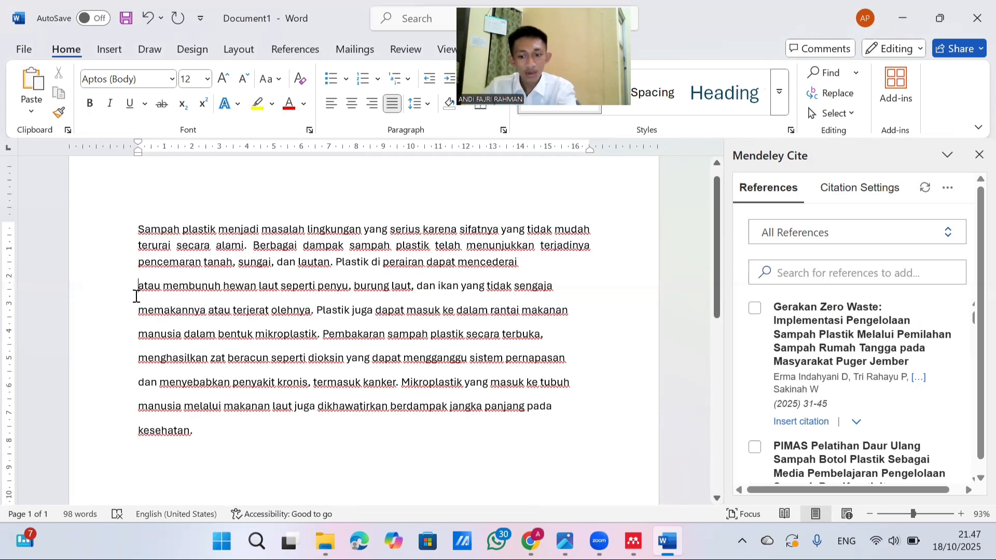
key("BackSpace")
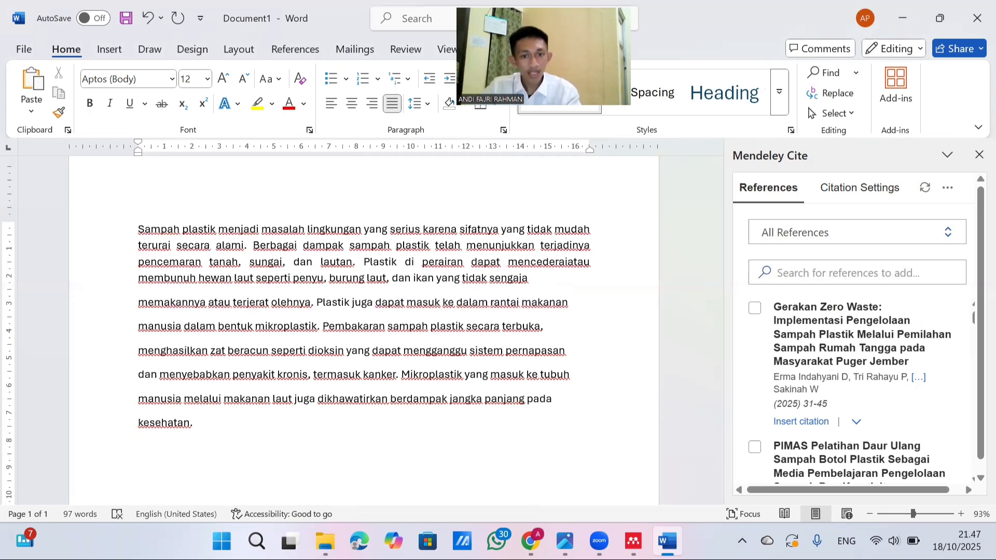
left_click(140, 302)
key("BackSpace")
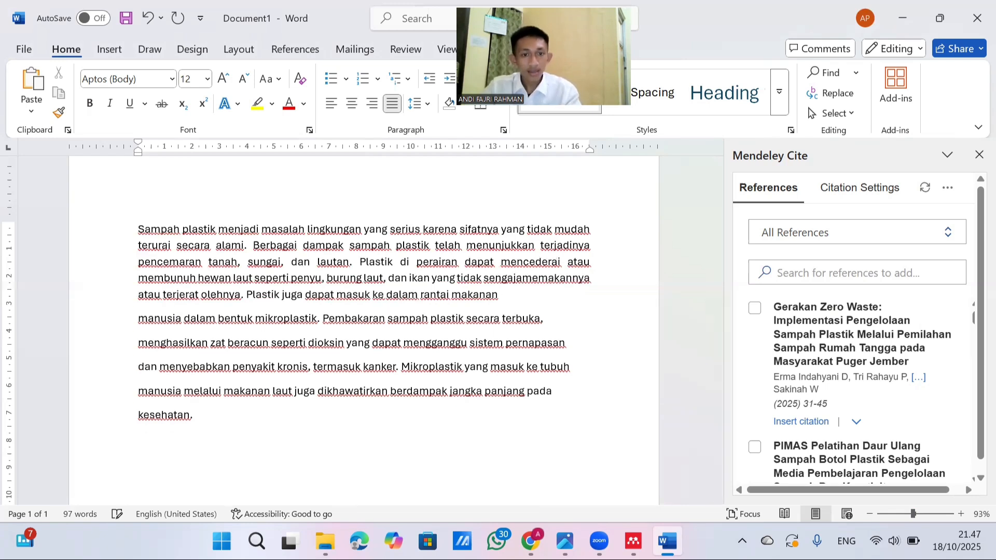
double_click(141, 320)
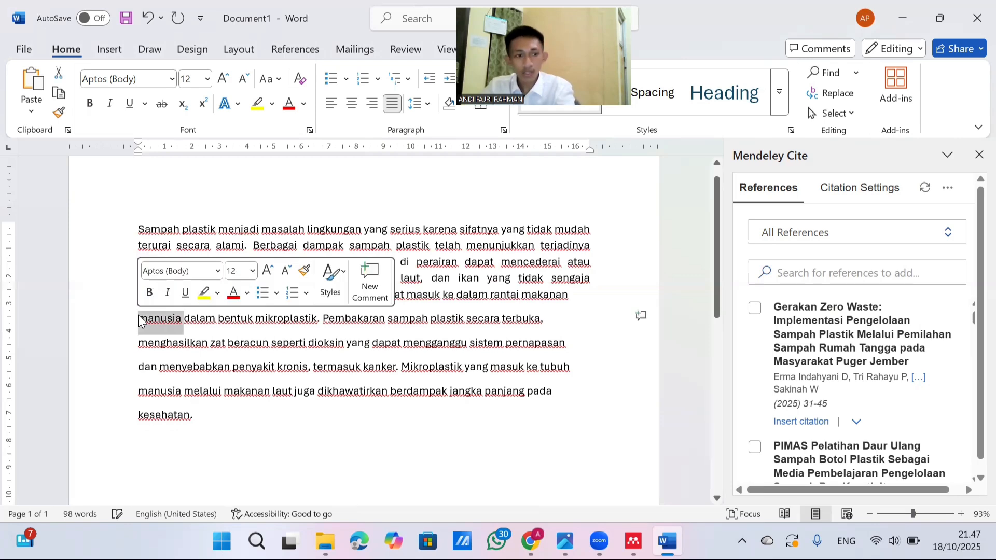
left_click(140, 320)
key("BackSpace")
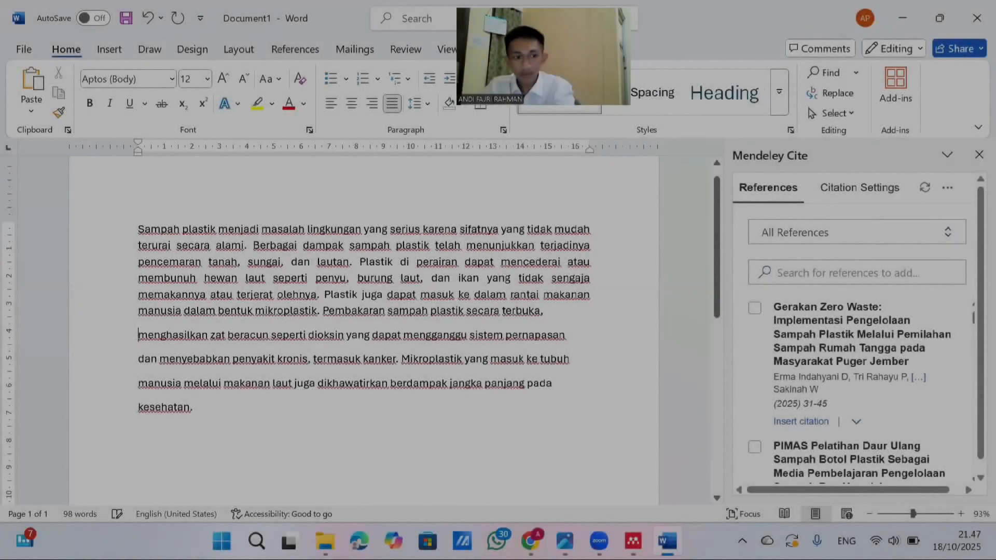
left_click(136, 331)
key("BackSpace")
left_click(138, 344)
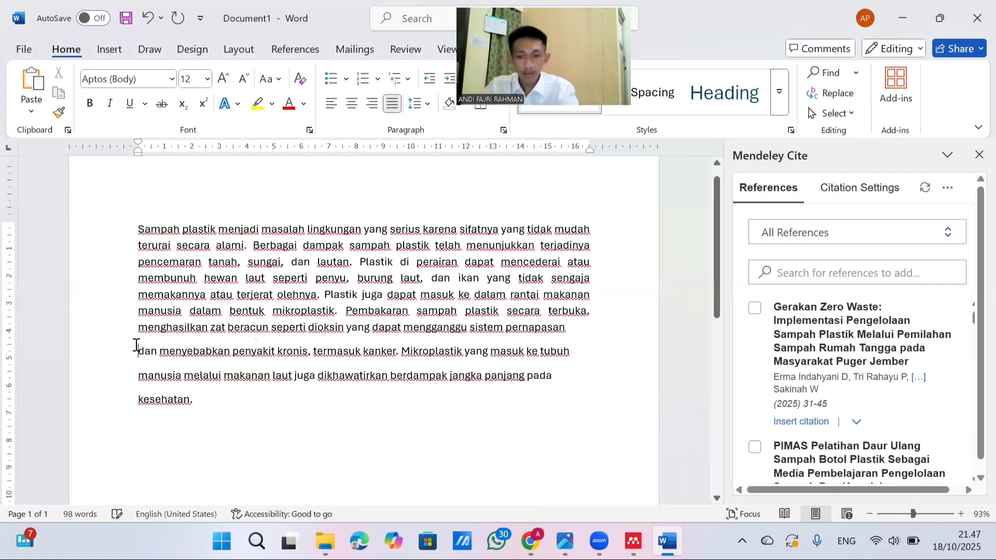
key("BackSpace")
left_click(137, 368)
key("BackSpace")
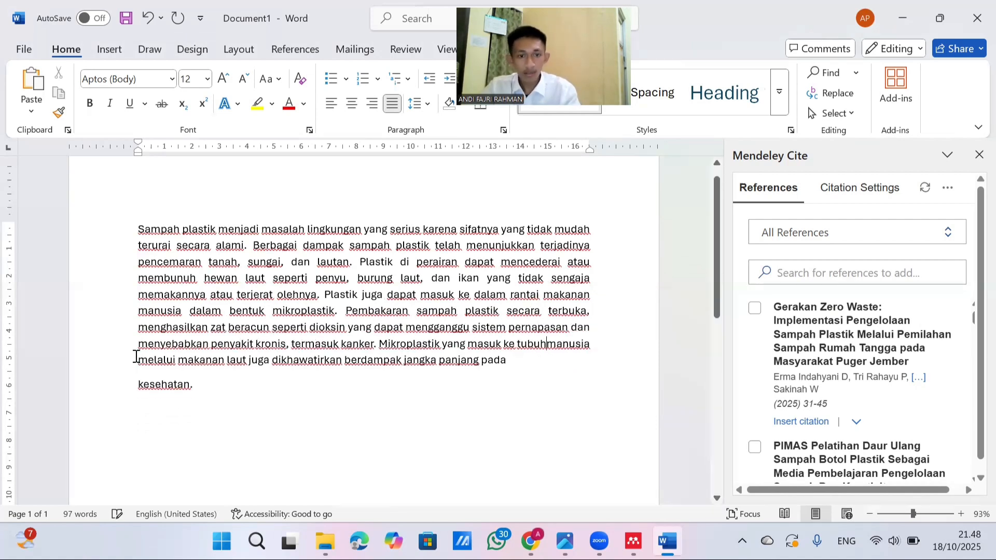
left_click(138, 384)
key("BackSpace")
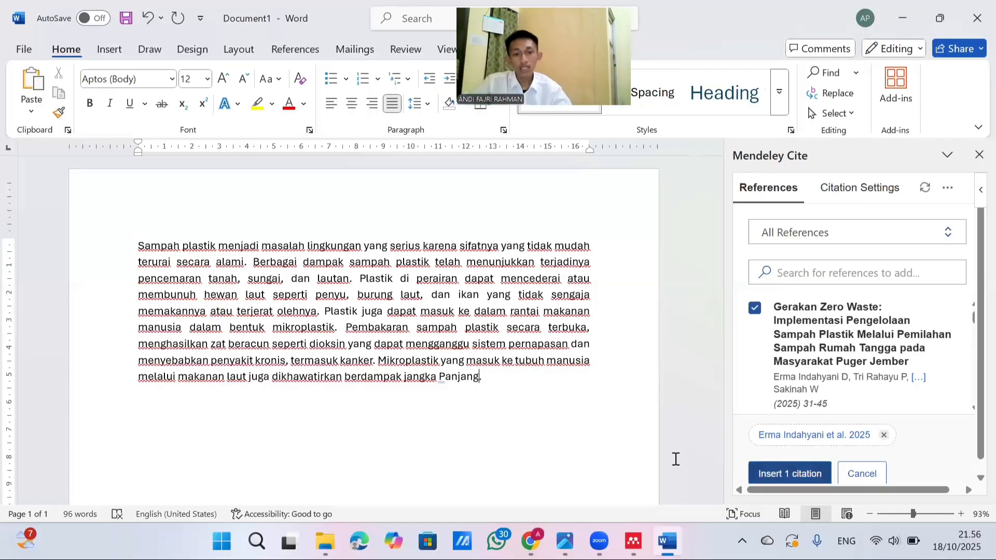
Insert the selected Gerakan Zero Waste reference as a citation after "jangka Panjang" at the end of the paragraph
left_click(773, 475)
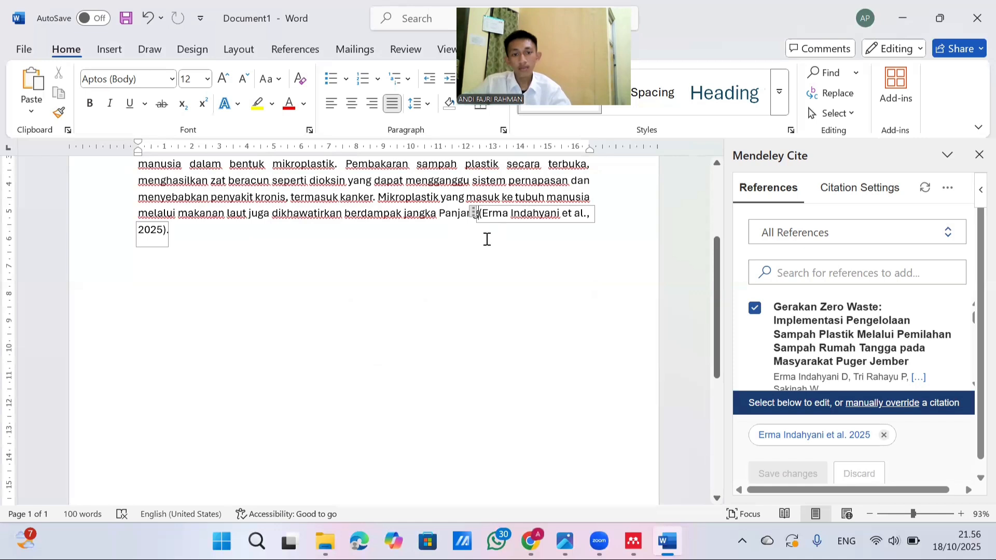
Try to place the insertion point between "Panjang" and the citation at the end of the paragraph
left_click(474, 225)
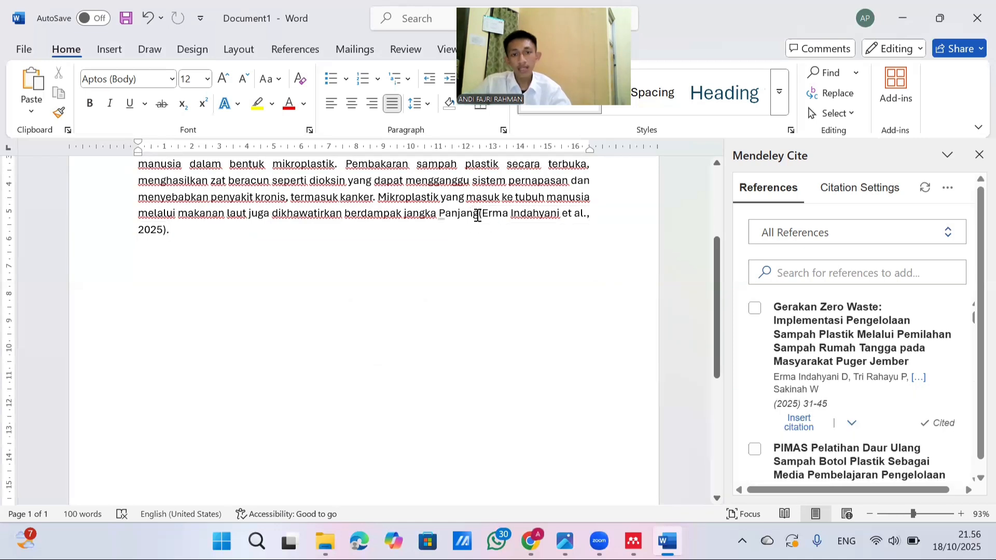
left_click(477, 216)
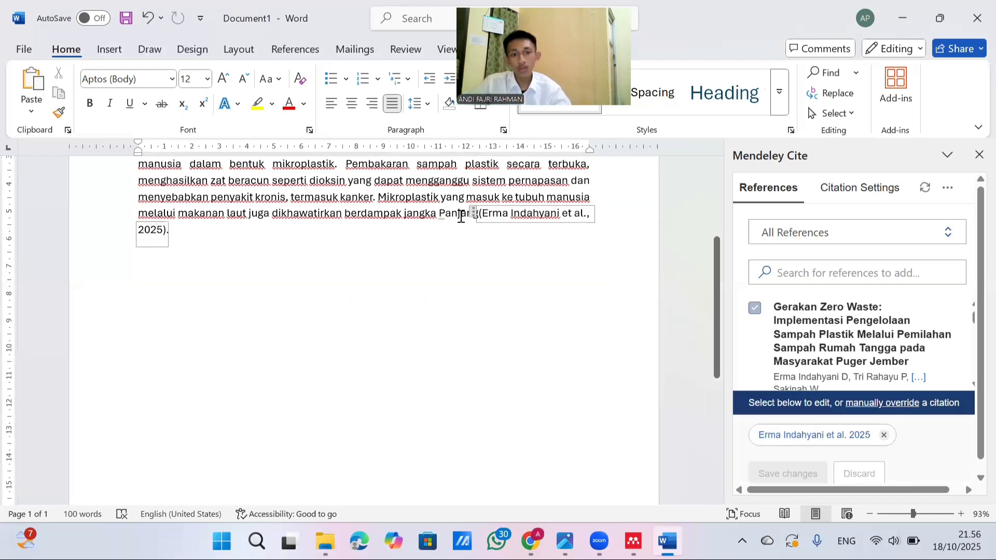
left_click(473, 209)
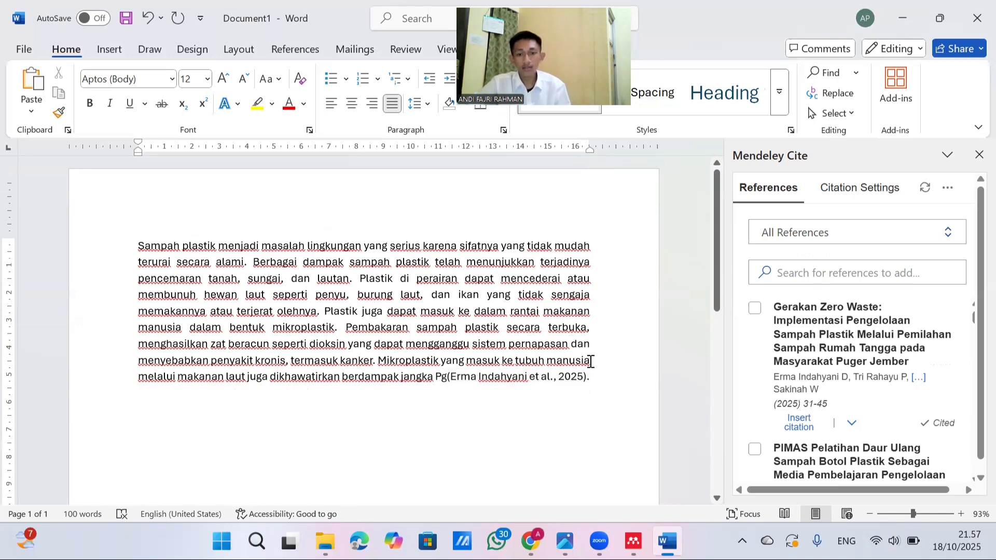
Add three new lines below the paragraph, starting directly after its closing citation
scroll(622, 342, "down", 3)
scroll(105, 356, "down", 3)
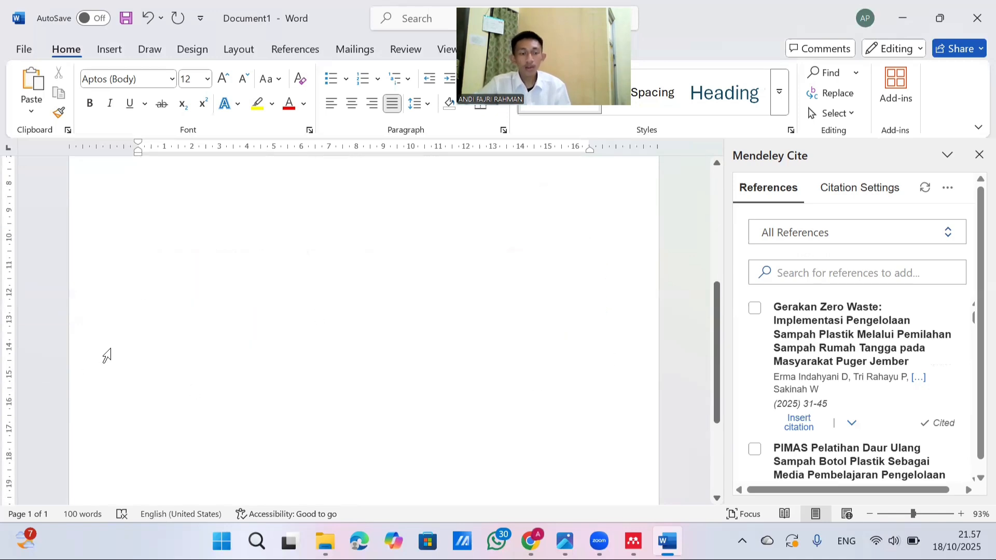
scroll(117, 353, "up", 4)
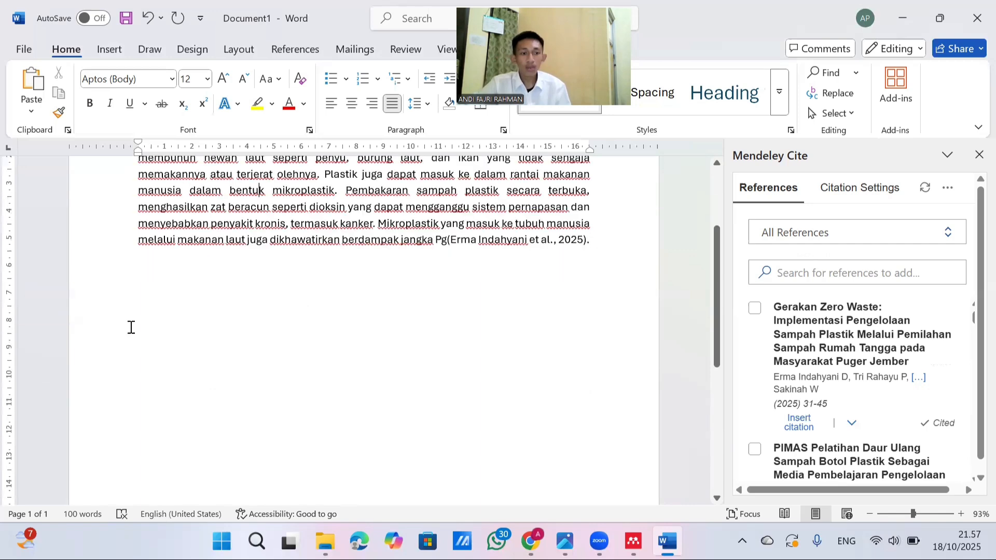
left_click(587, 240)
left_click(588, 247)
key("Return")
key("Return")
key("Return")
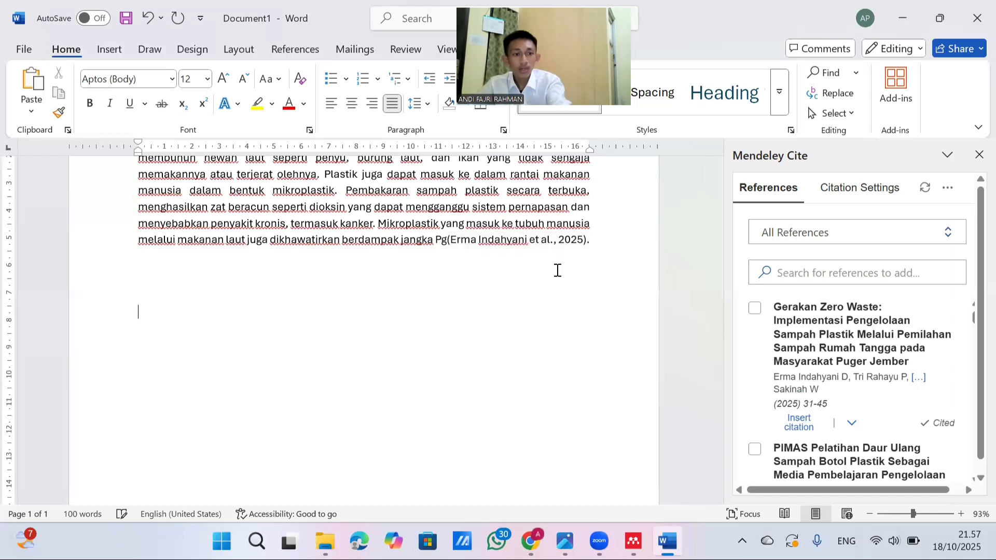
left_click(755, 310)
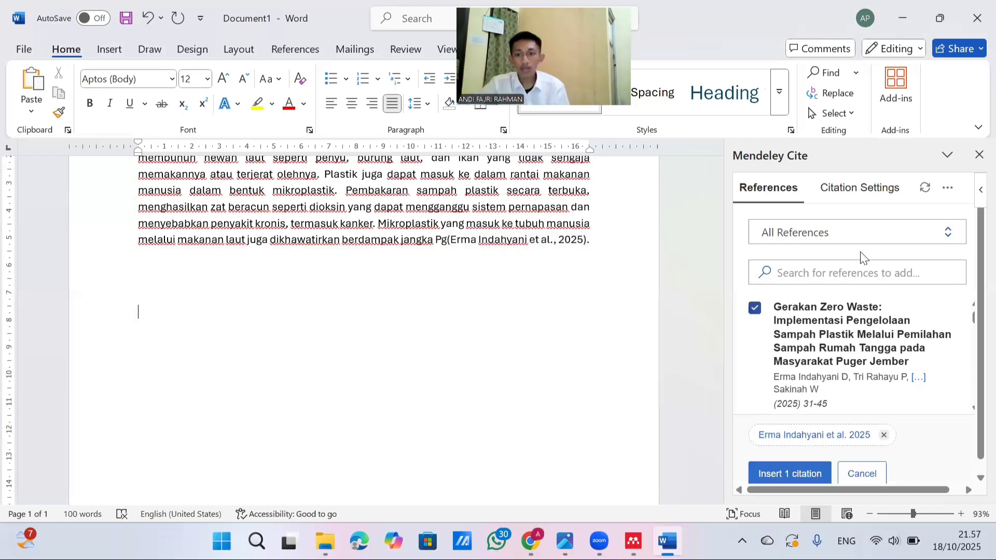
left_click(947, 187)
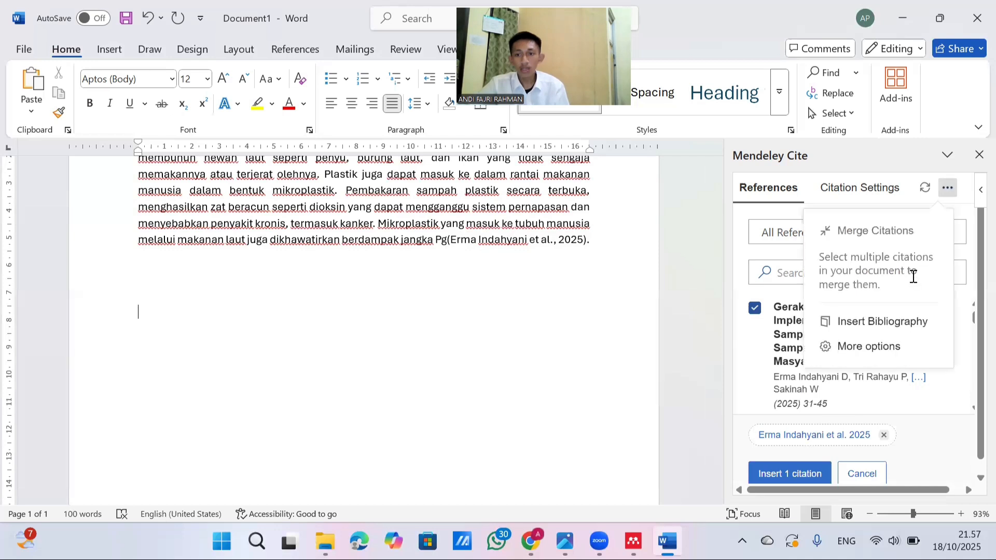
left_click(756, 306)
left_click(947, 187)
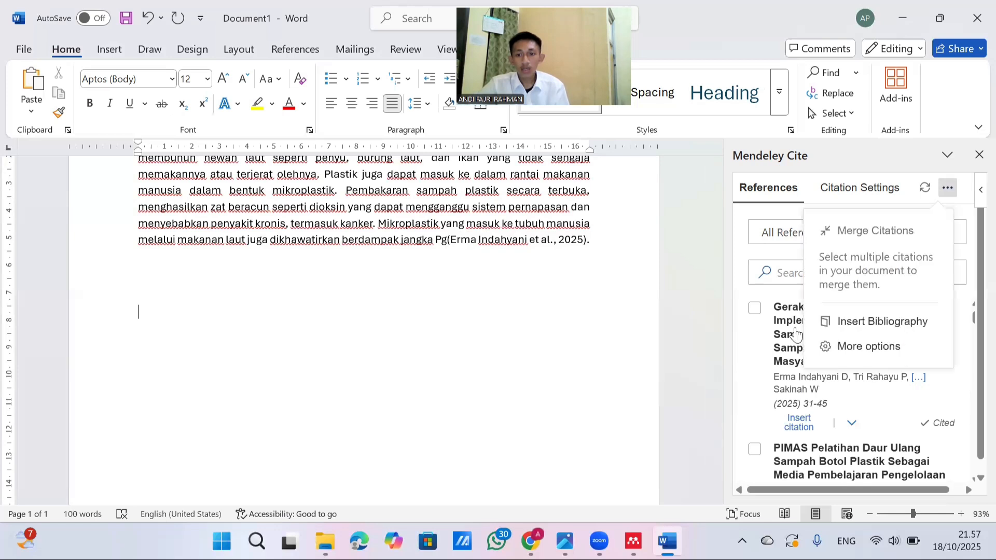
left_click(756, 314)
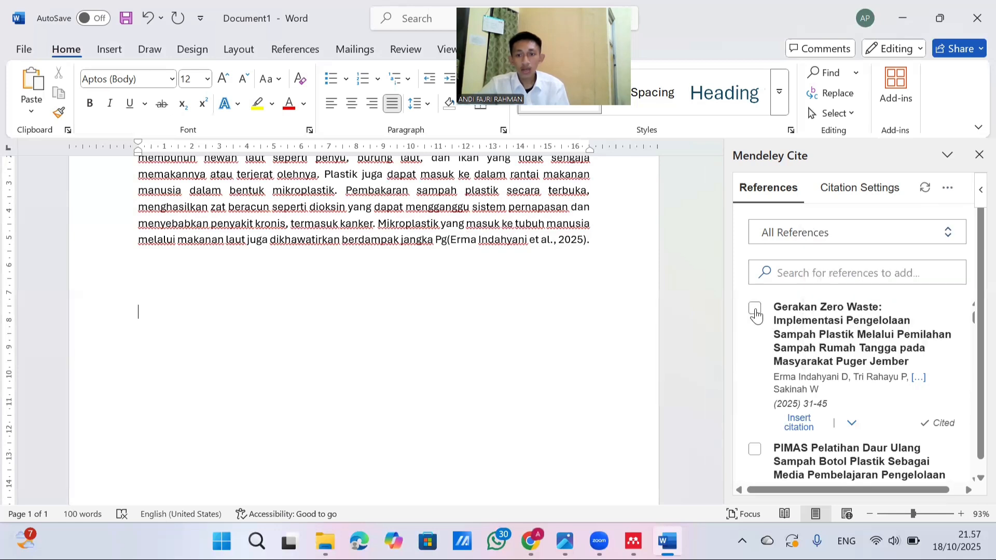
left_click(755, 310)
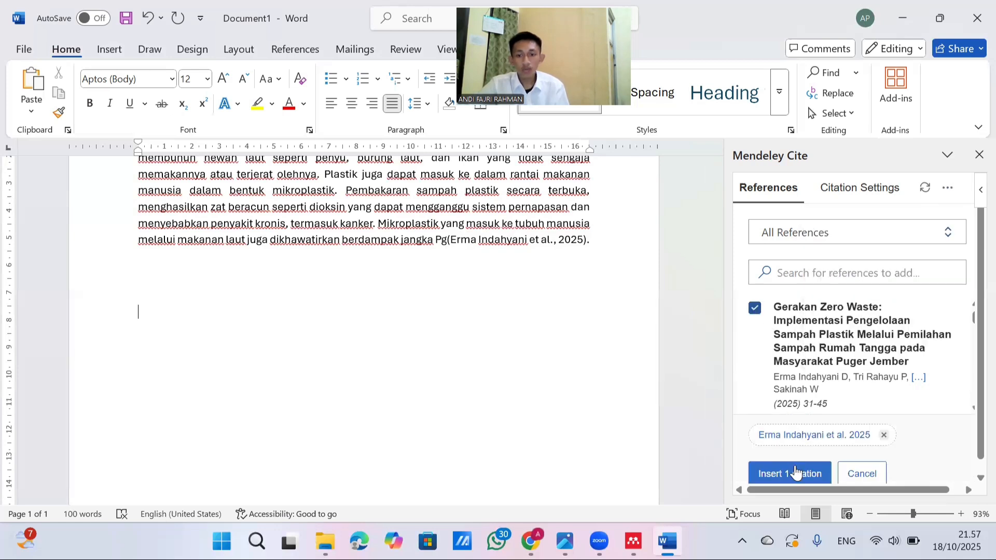
left_click(756, 308)
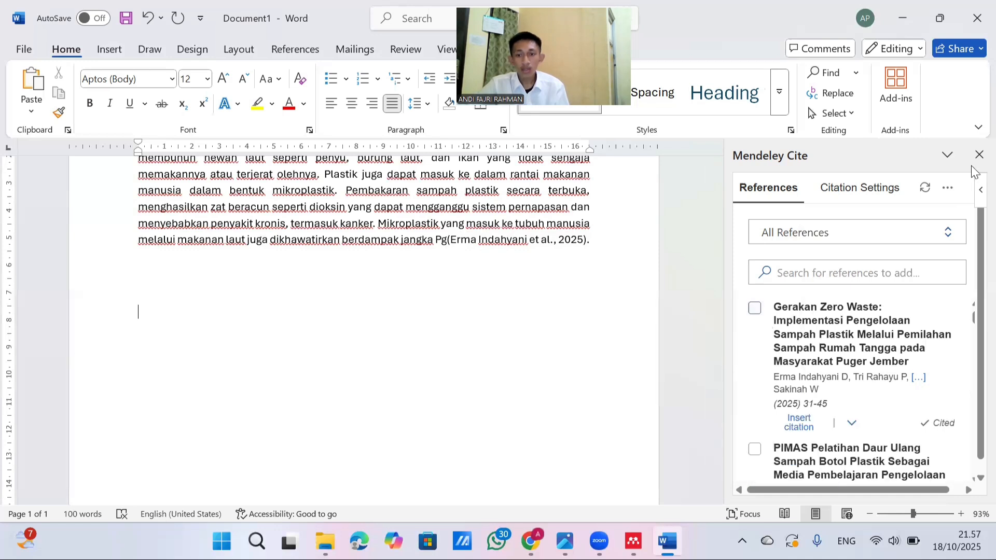
Insert the Mendeley bibliography at the cursor, on the empty line below the paragraph
left_click(947, 190)
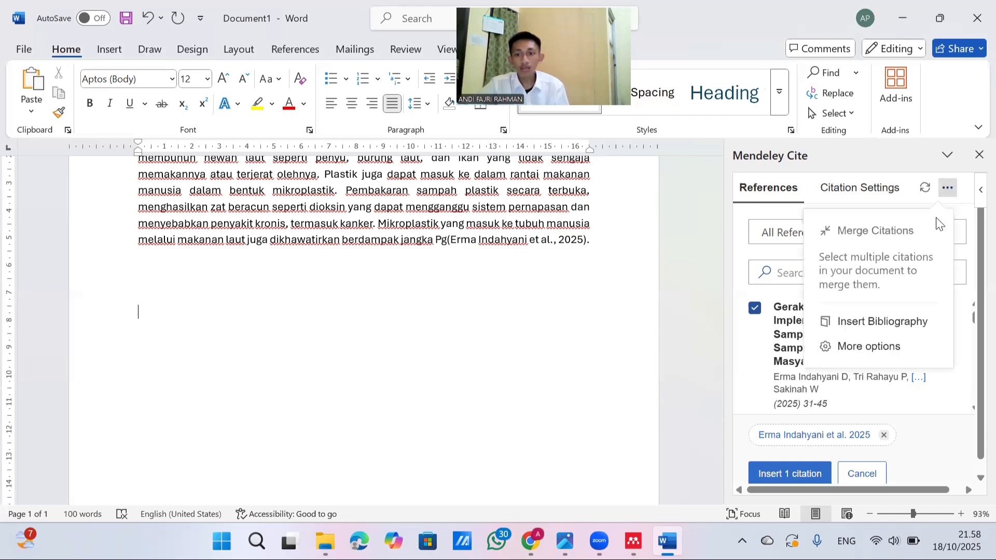
left_click(872, 325)
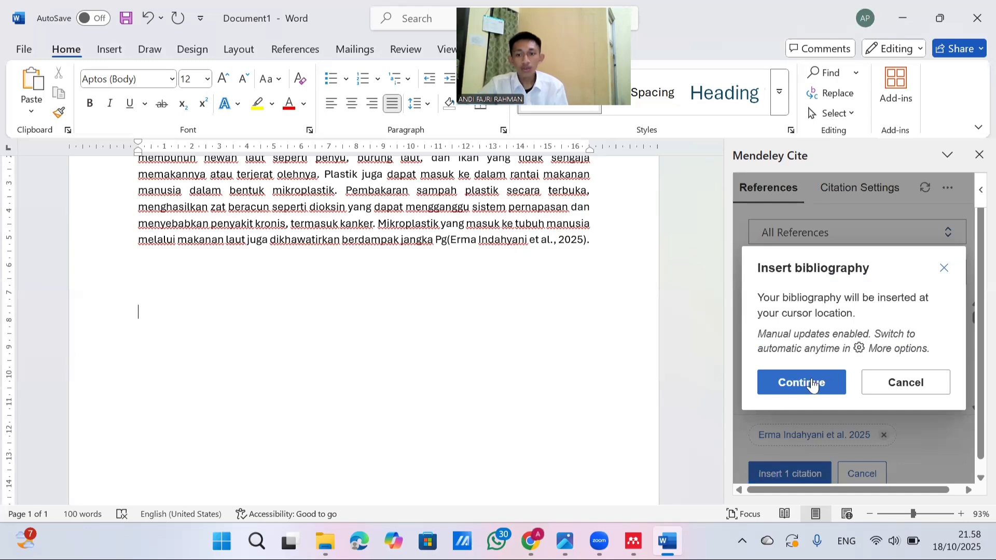
left_click(812, 383)
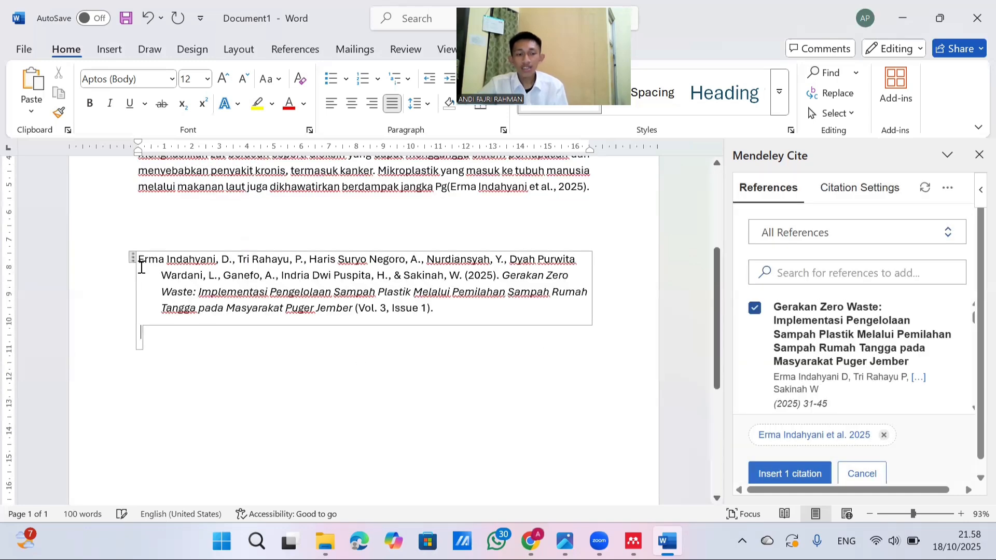
Enter the heading "DAFTAR PUSTAKA" on the empty line directly above the bibliography
scroll(200, 291, "up", 2)
left_click(188, 241)
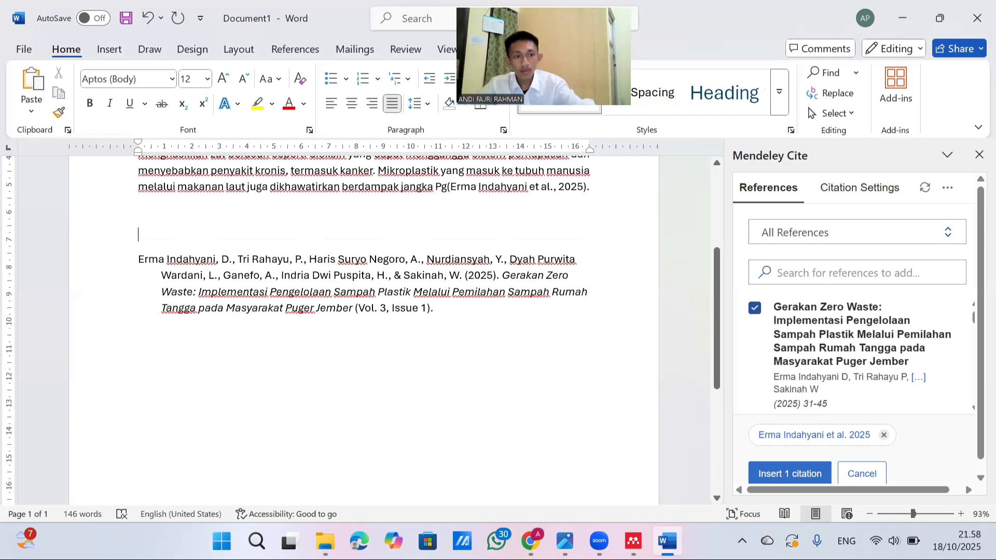
type("DA")
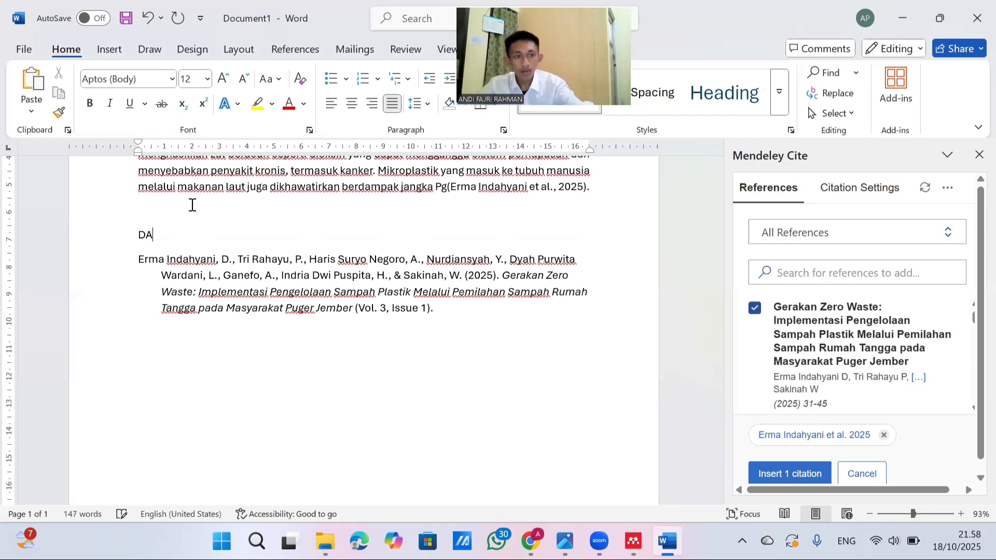
type("FT")
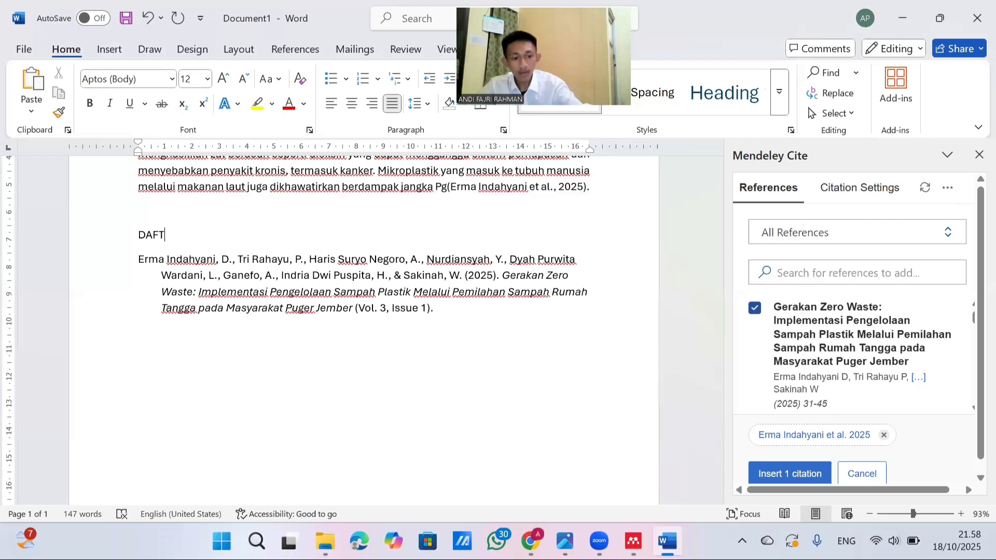
type("AR PU")
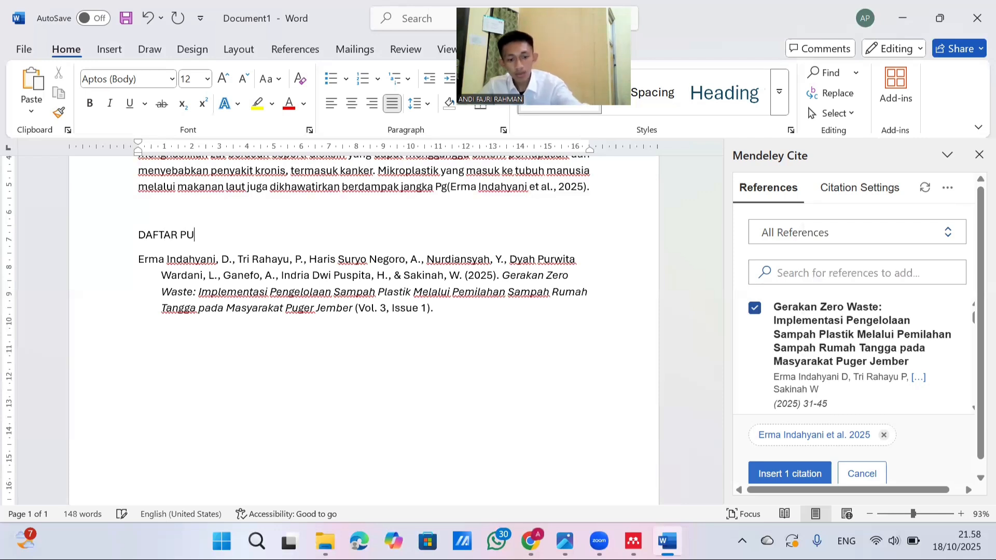
type("STA")
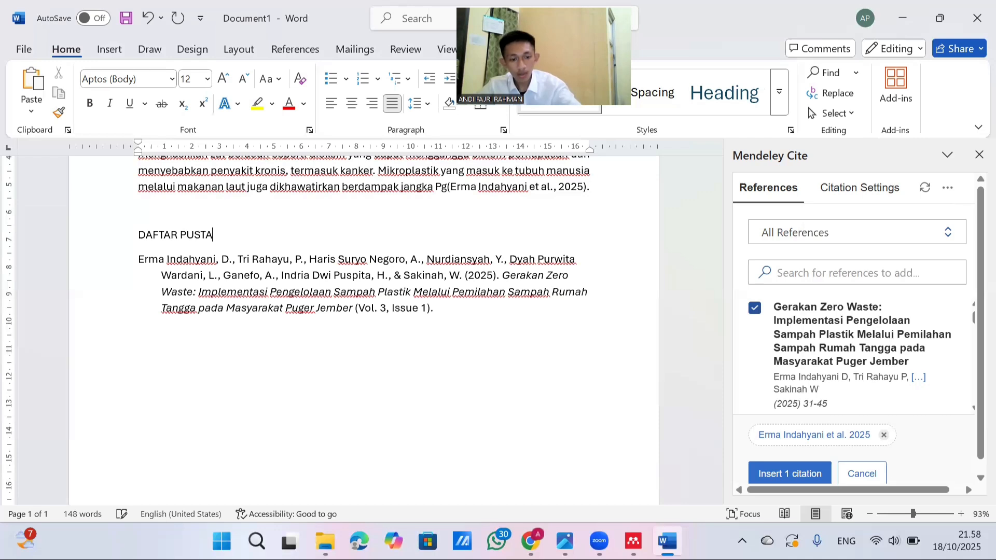
type("K")
type("A")
Set the font of the DAFTAR PUSTAKA heading to Times New Roman
left_click(139, 235)
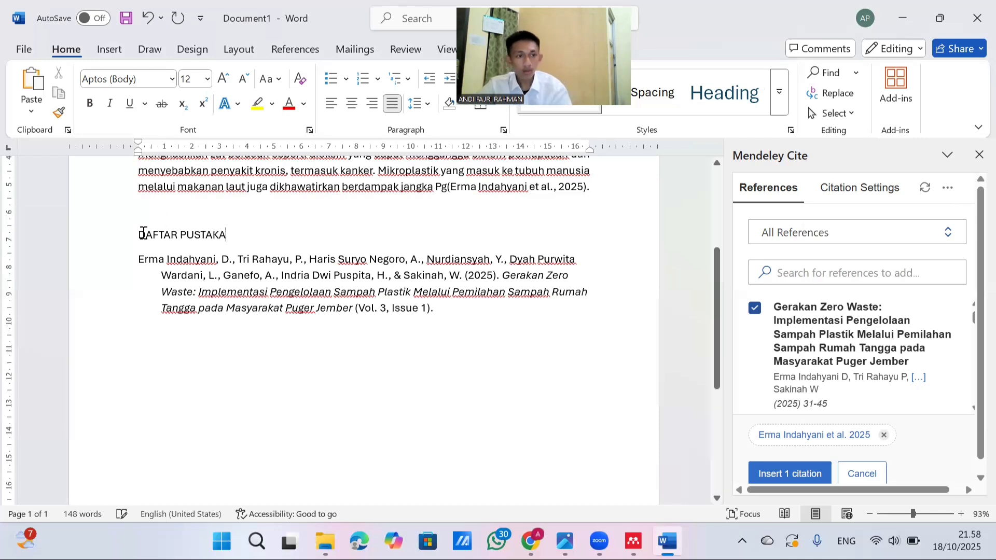
key("shift+Down")
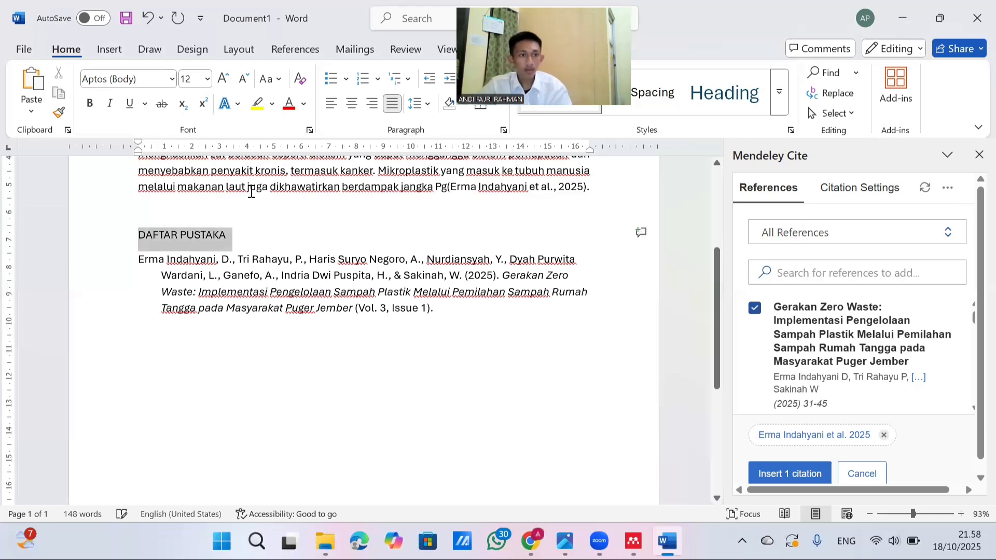
left_click(161, 78)
left_click(160, 78)
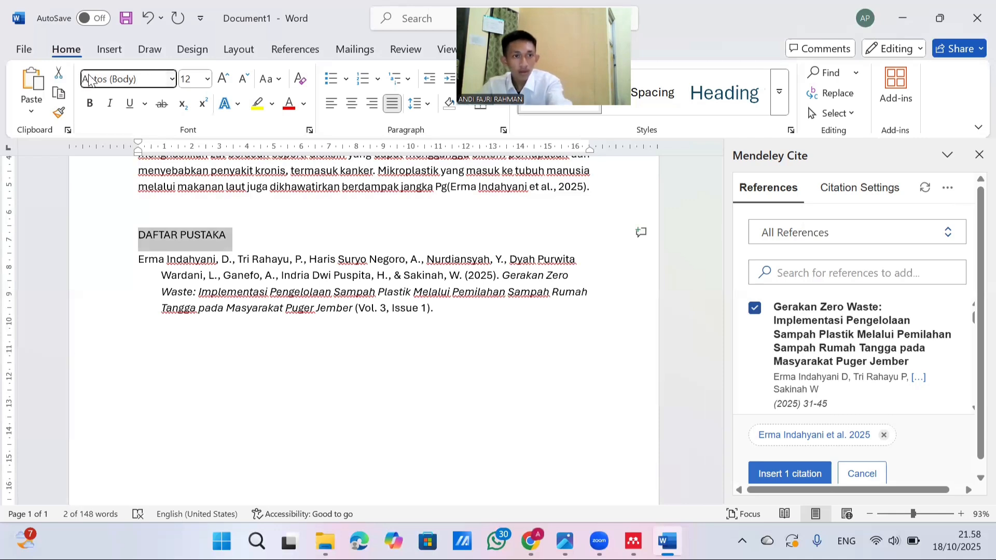
left_click(128, 79)
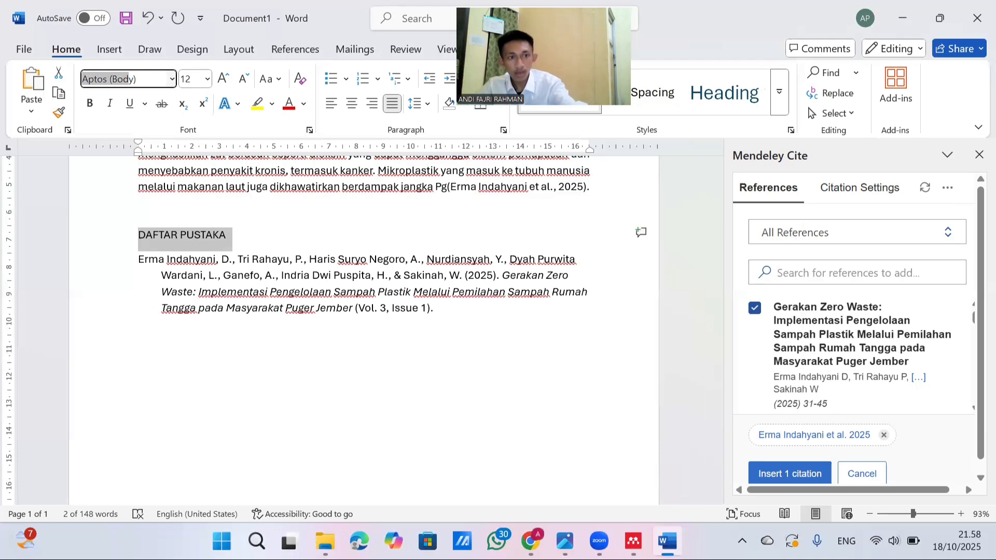
type("T")
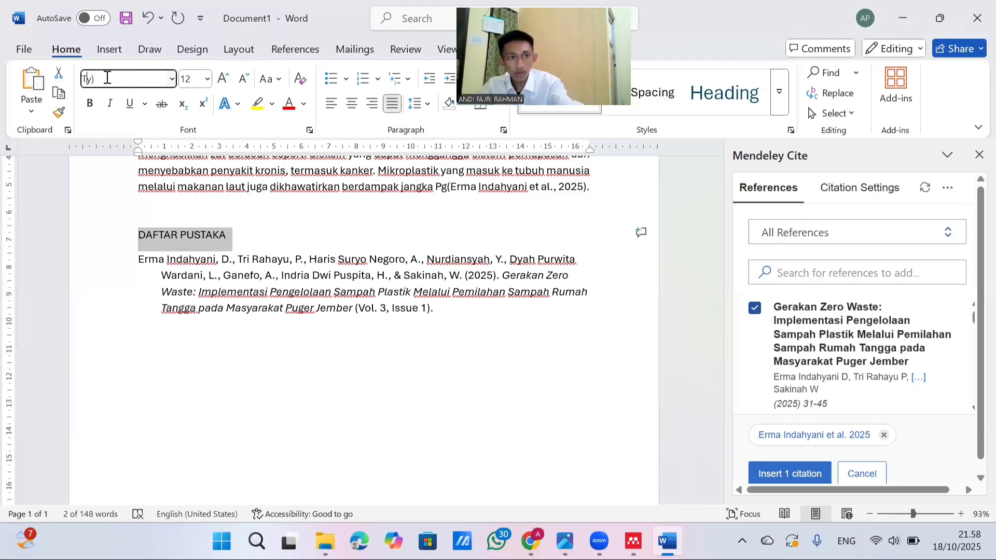
type("y")
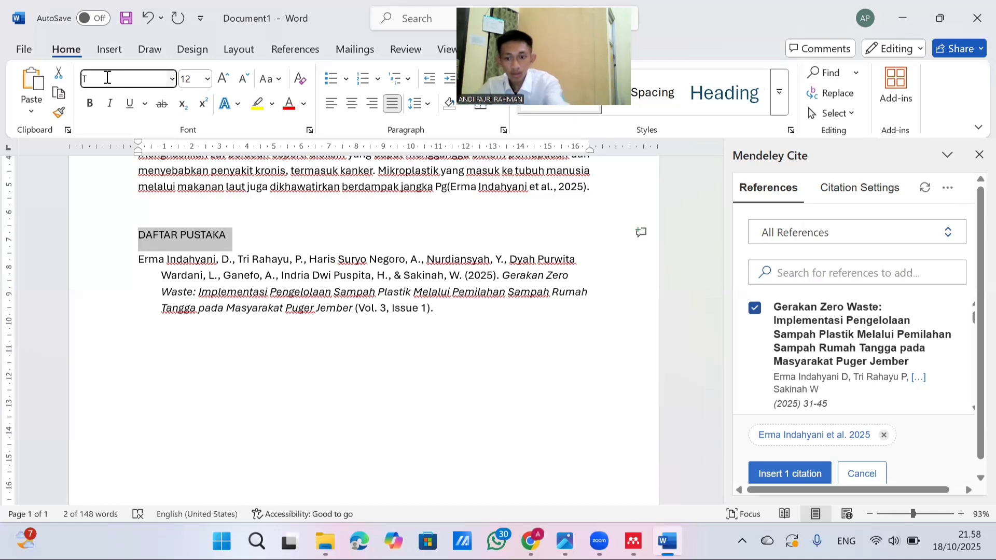
type("Times New Roman")
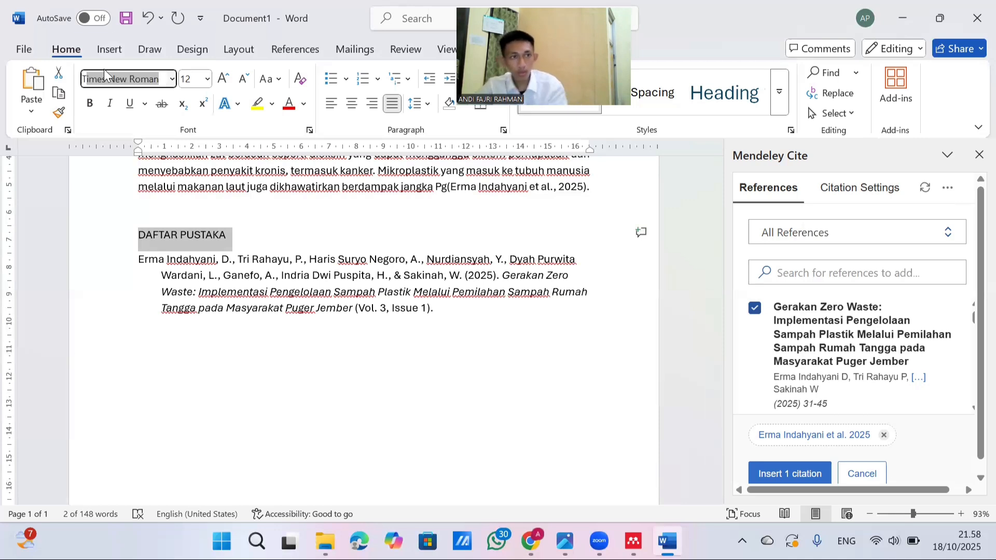
left_click(162, 79)
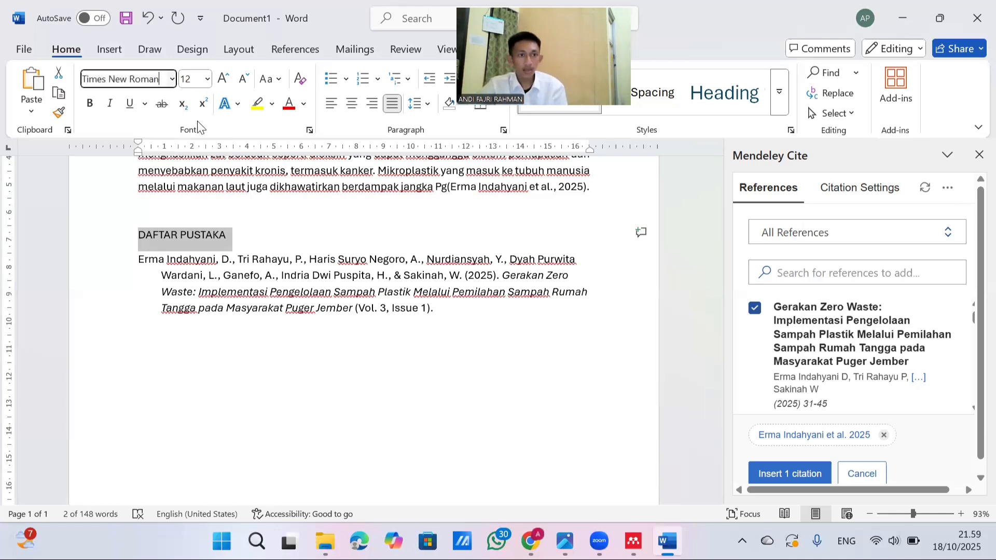
Make the DAFTAR PUSTAKA heading bold and centre it above the bibliography
left_click(140, 225)
left_click_drag(140, 225, 200, 230)
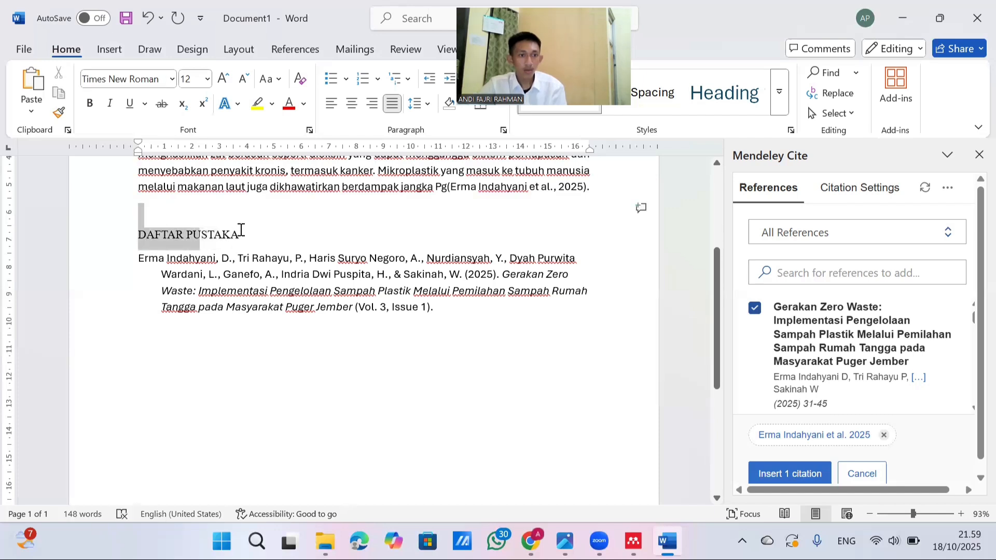
key("shift+End")
key("ctrl+b")
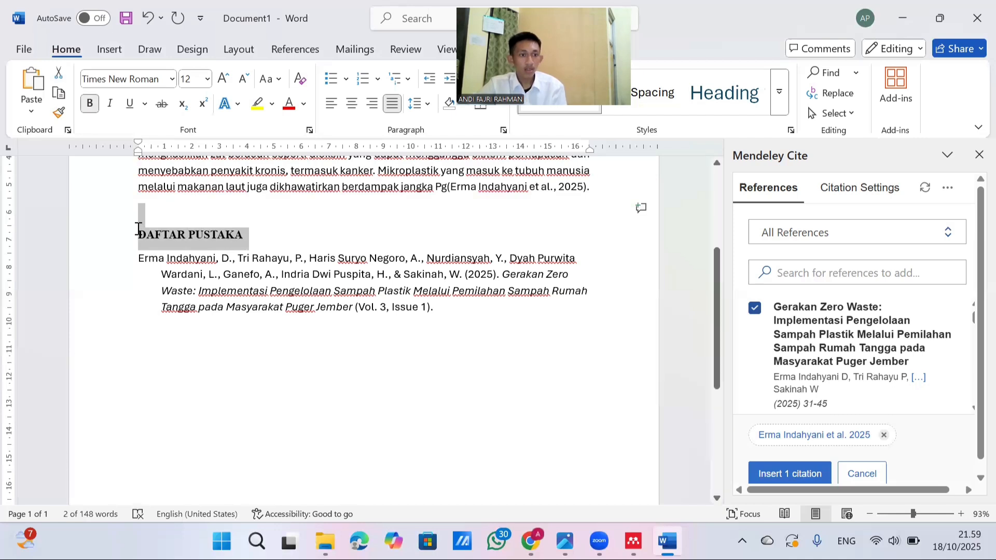
left_click(140, 232)
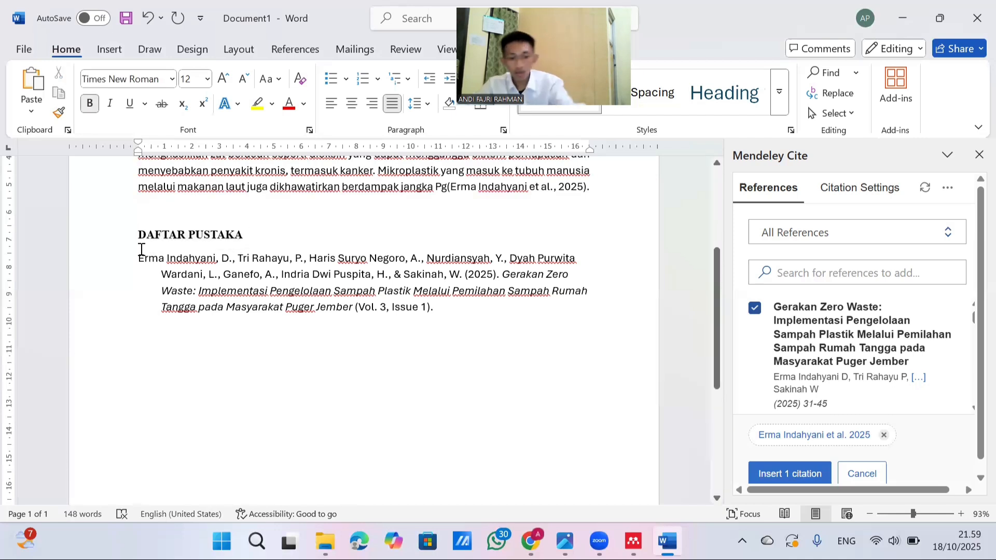
left_click(352, 103)
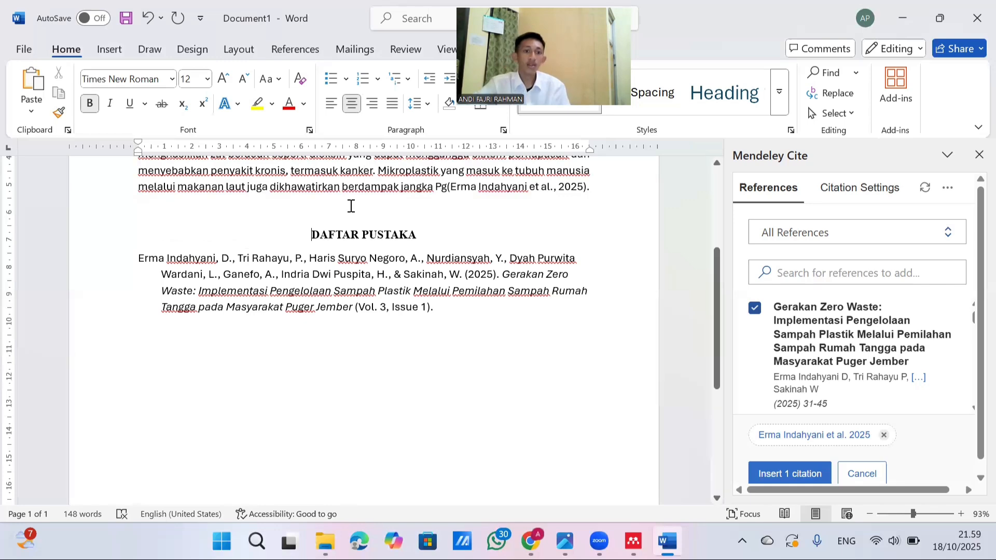
Review the cited paragraph together with the DAFTAR PUSTAKA heading and bibliography below it
scroll(351, 206, "up", 2)
scroll(336, 219, "up", 3)
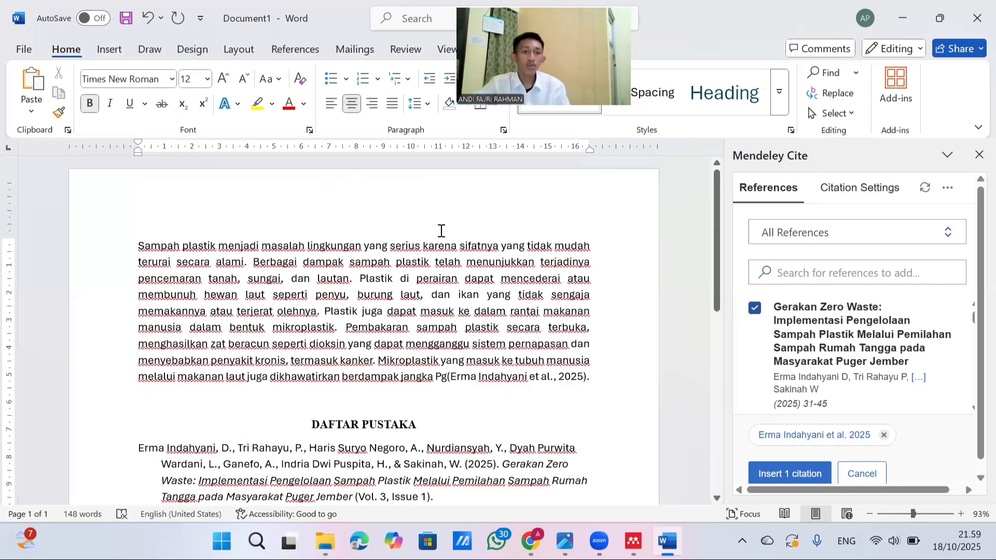
left_click(357, 227)
scroll(350, 348, "down", 1)
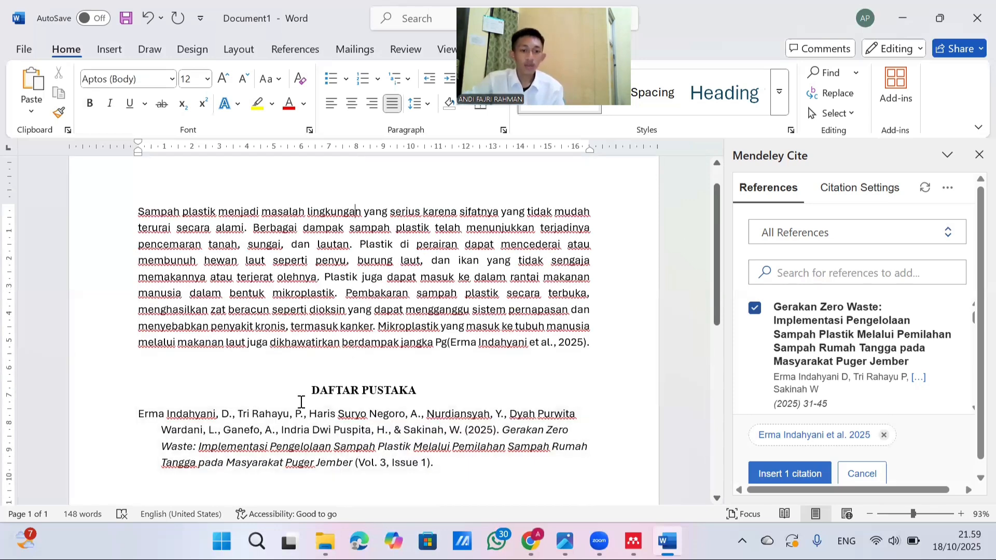
scroll(158, 383, "down", 1)
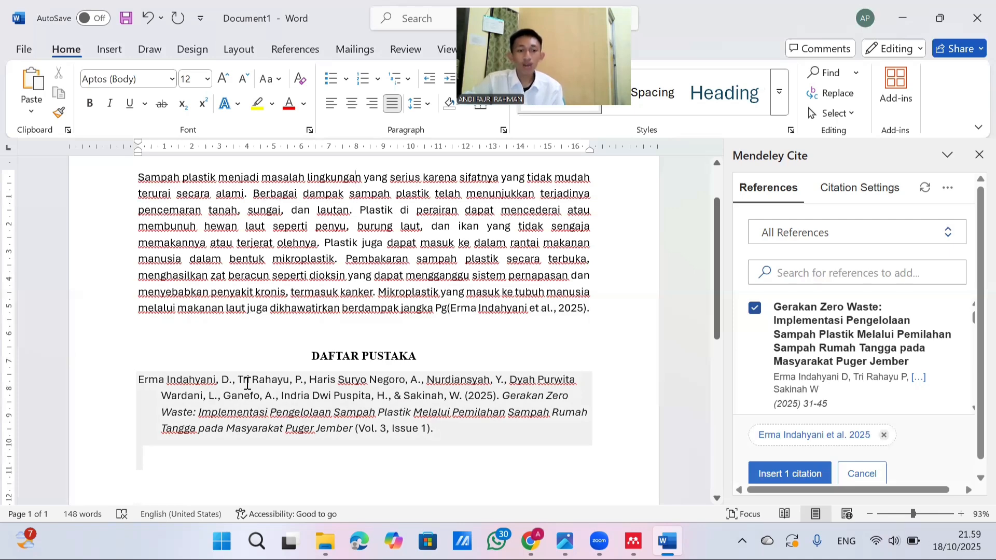
Open the recent document TEKNOLOGI INFORMASI
scroll(383, 343, "down", 1)
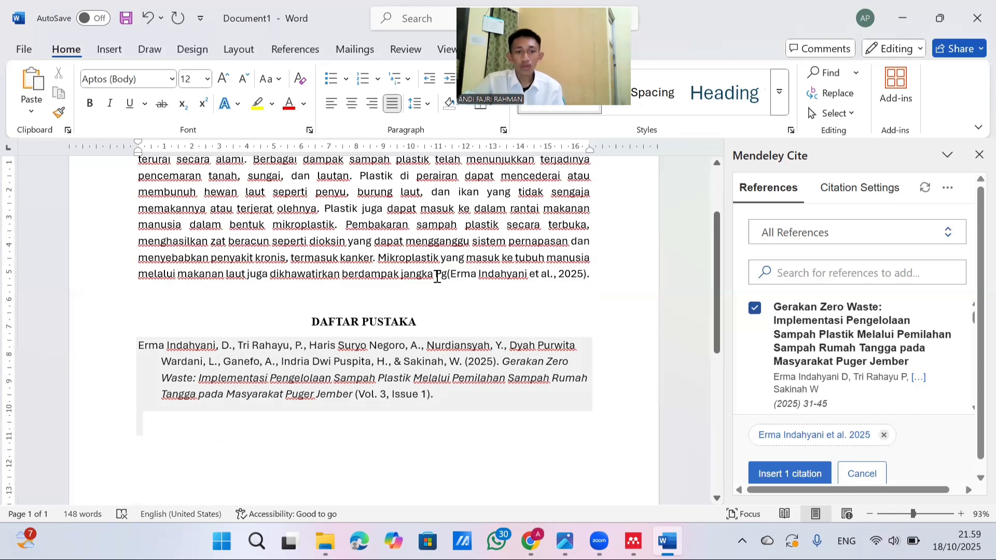
scroll(155, 266, "up", 1)
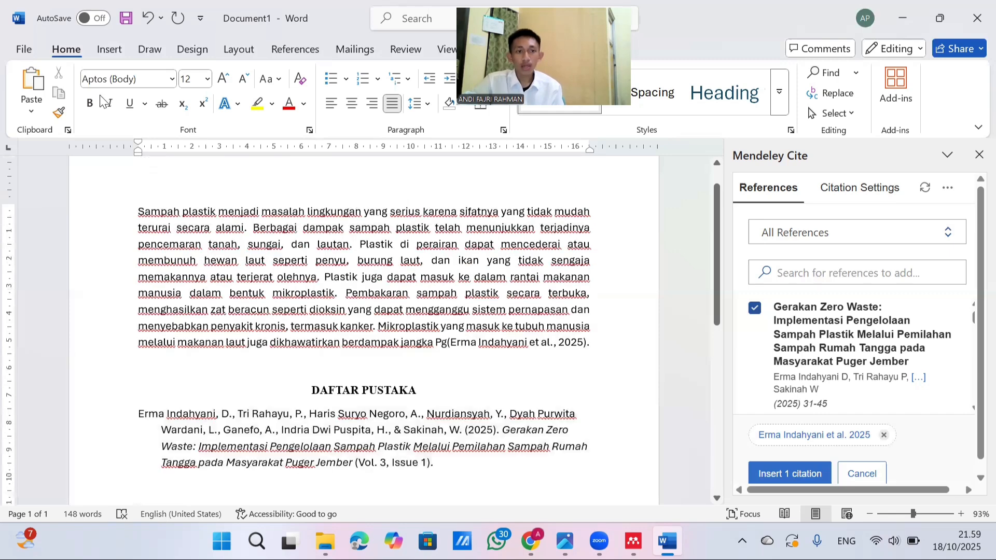
left_click(24, 50)
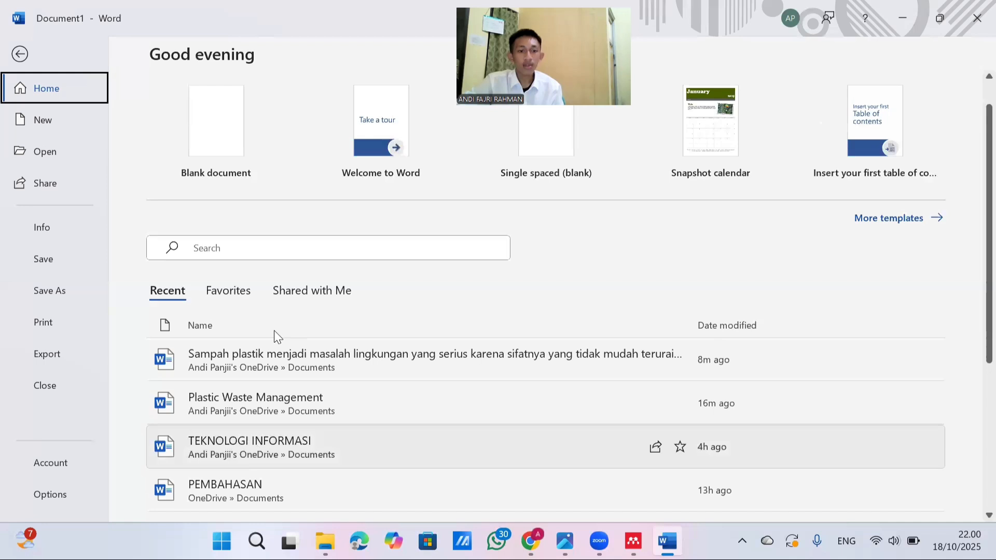
key("Escape")
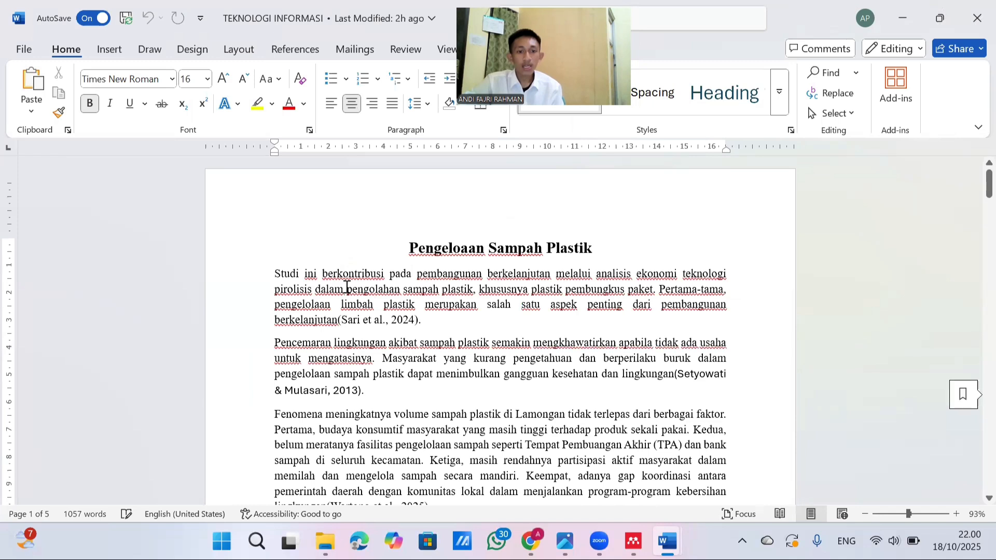
Review the Pengeloaan Sampah Plastik title and its paragraphs with their in-text citations, down to the DAFTAR PUSTAKA heading
triple_click(594, 246)
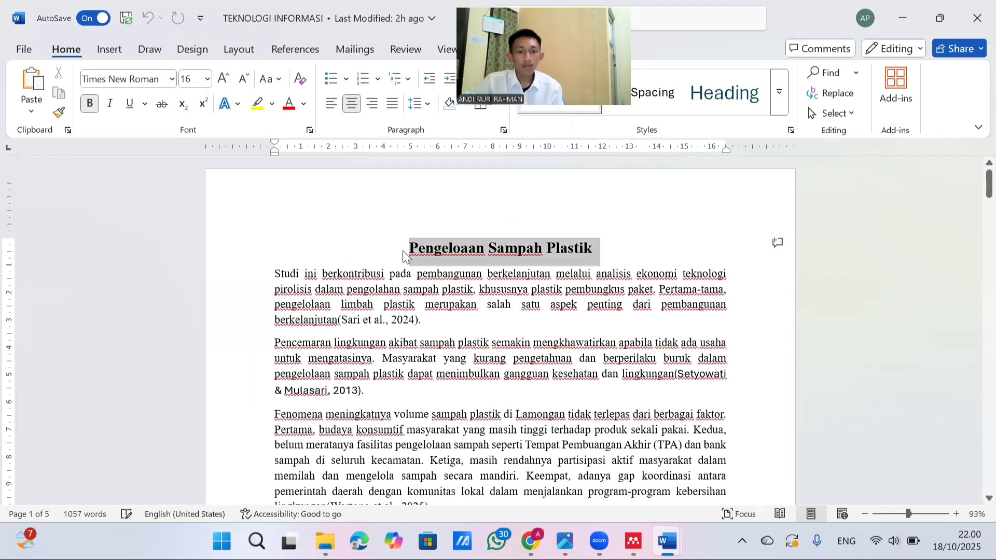
left_click(326, 267)
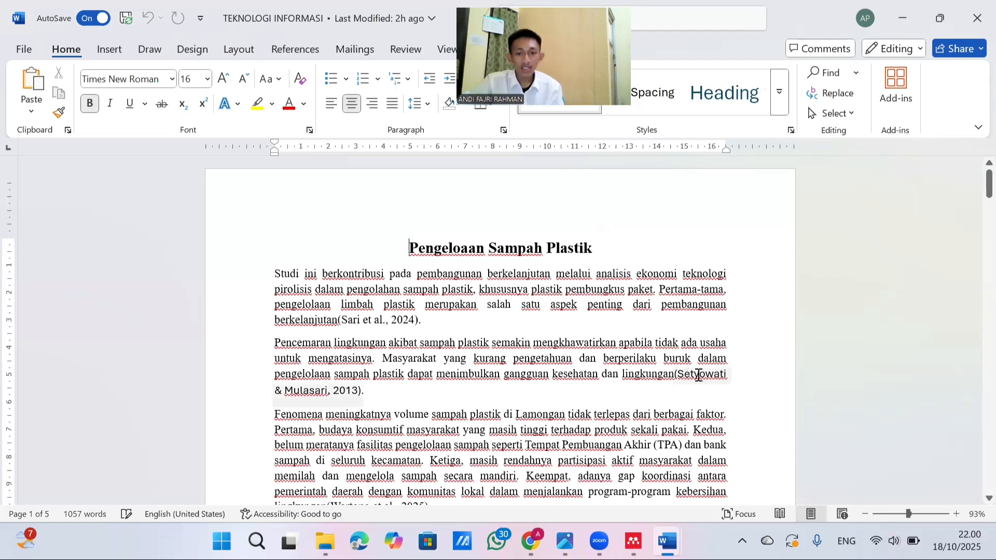
scroll(266, 353, "down", 1)
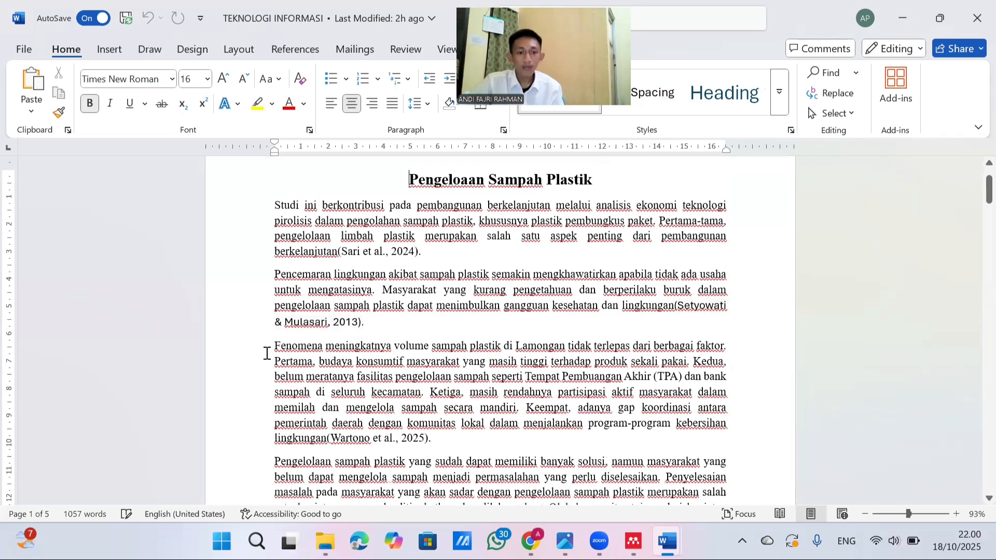
scroll(337, 332, "down", 1)
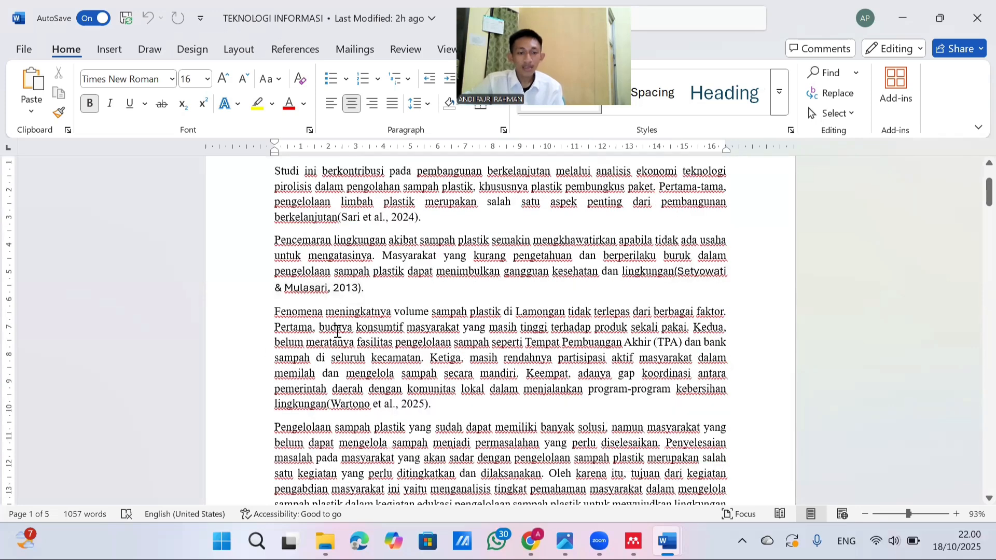
scroll(338, 330, "up", 2)
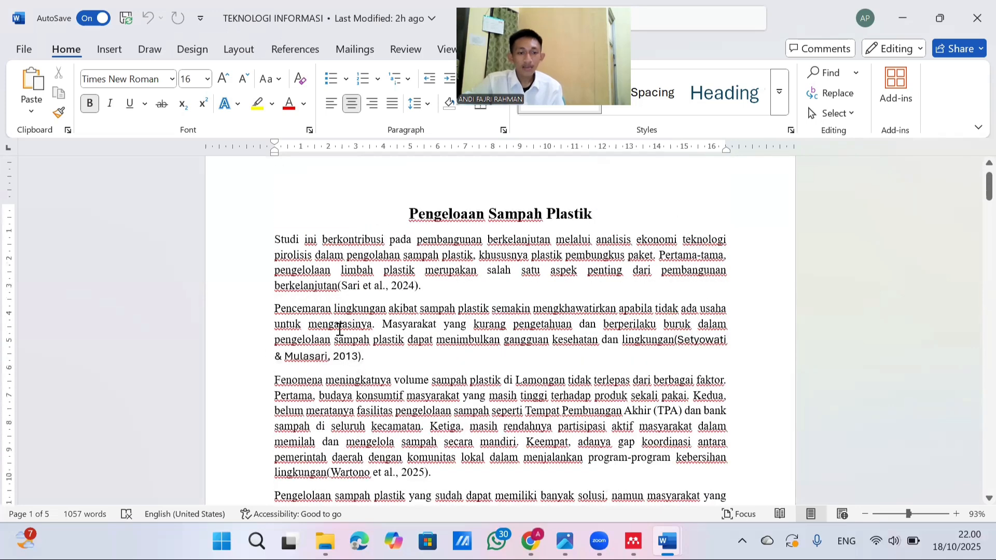
scroll(339, 329, "down", 1)
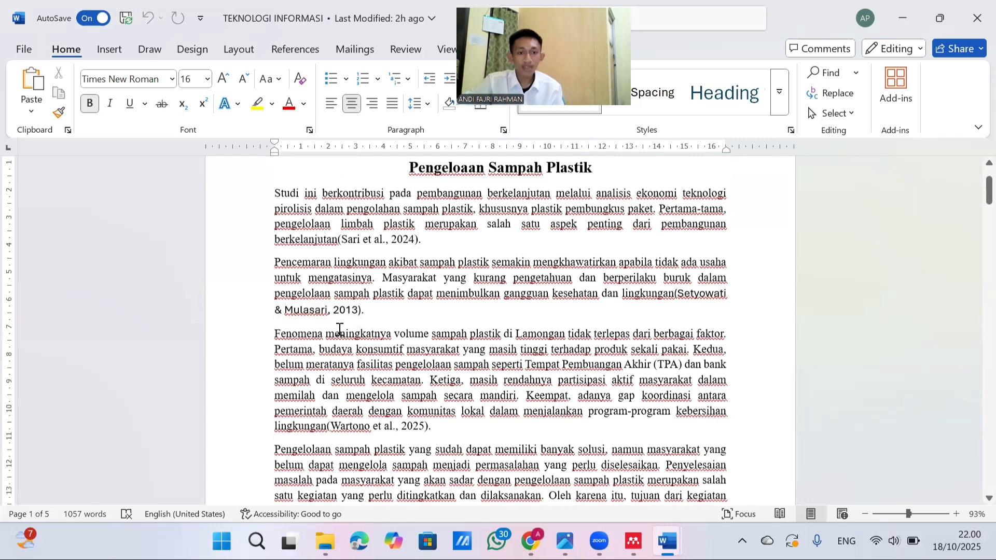
scroll(340, 329, "down", 3)
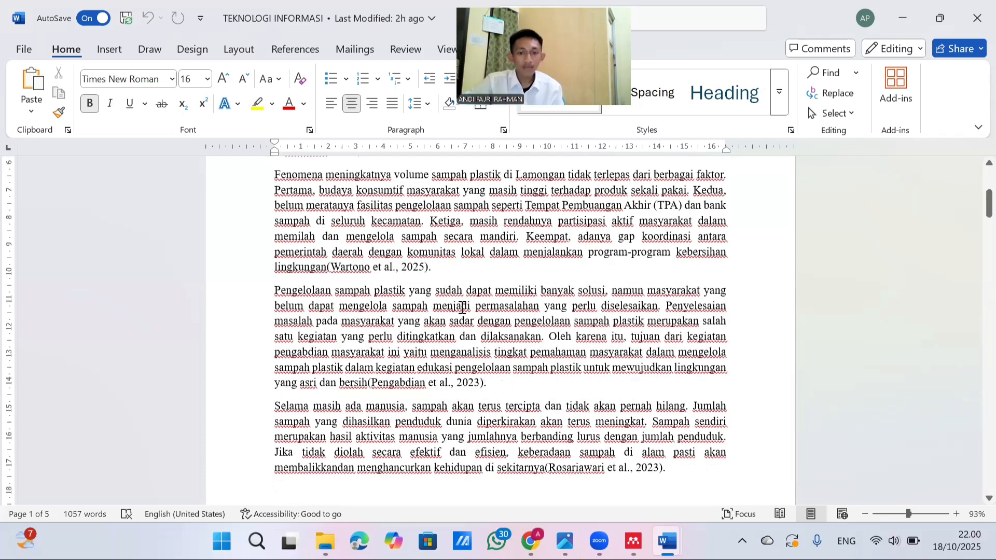
scroll(462, 307, "down", 3)
scroll(454, 357, "down", 3)
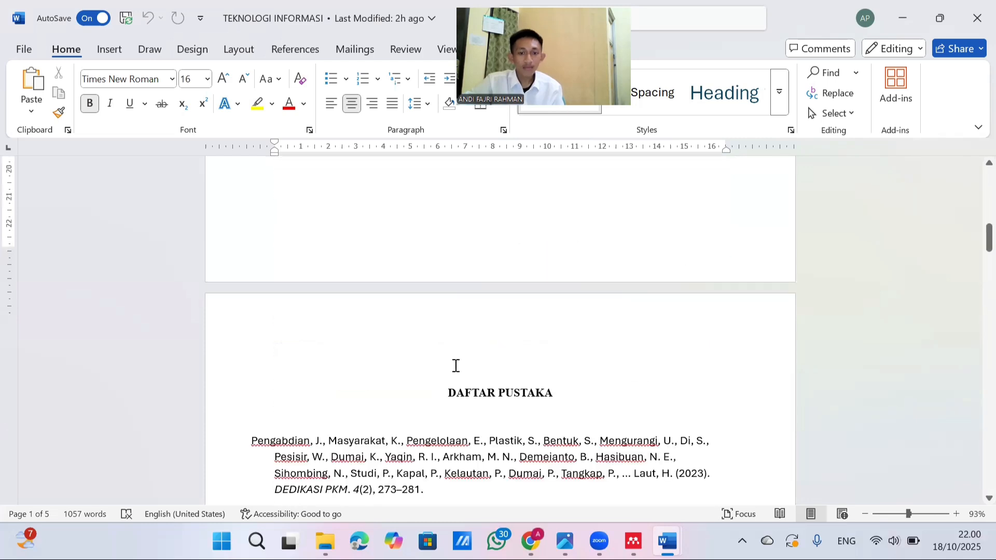
Delete the empty line directly above the DAFTAR PUSTAKA heading at the start of the second page
left_click(454, 367)
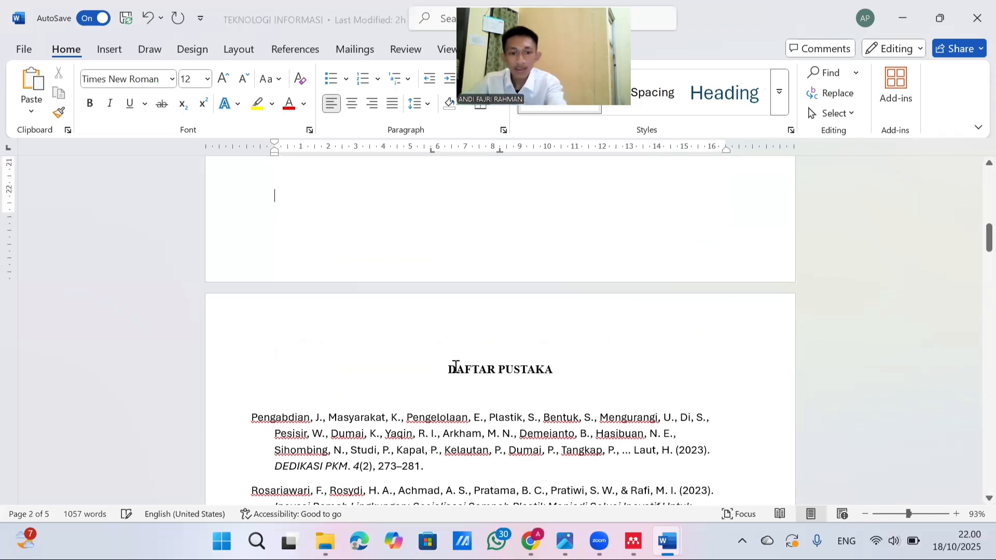
key("Delete")
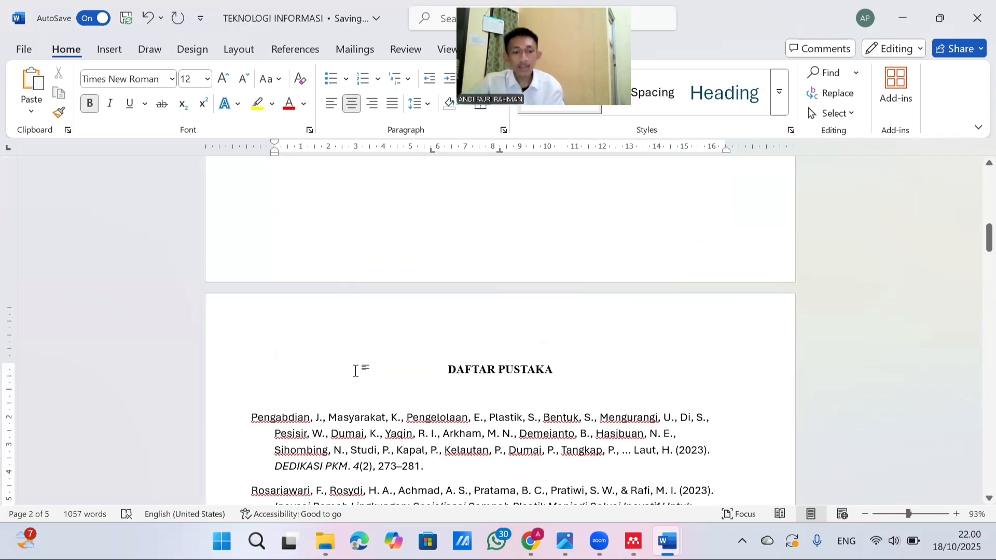
scroll(391, 334, "down", 1)
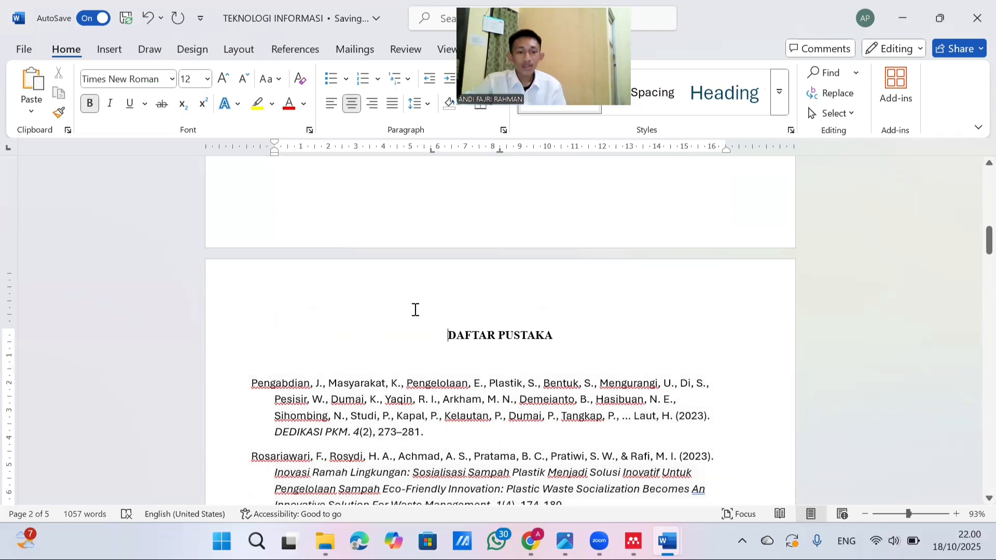
Compare the in-text citations in the Pengeloaan Sampah Plastik paragraphs with the reference entries listed under DAFTAR PUSTAKA
scroll(357, 309, "up", 10)
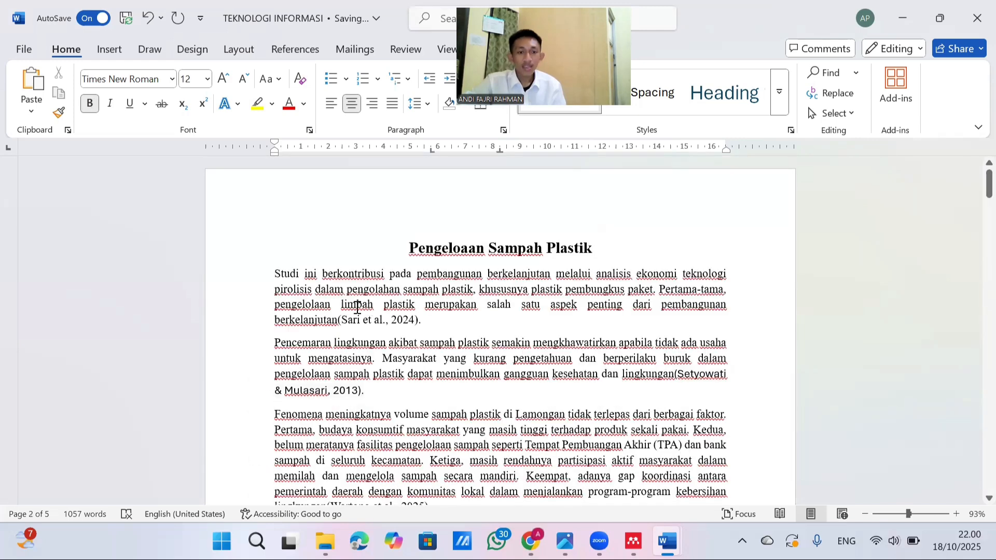
scroll(357, 309, "down", 2)
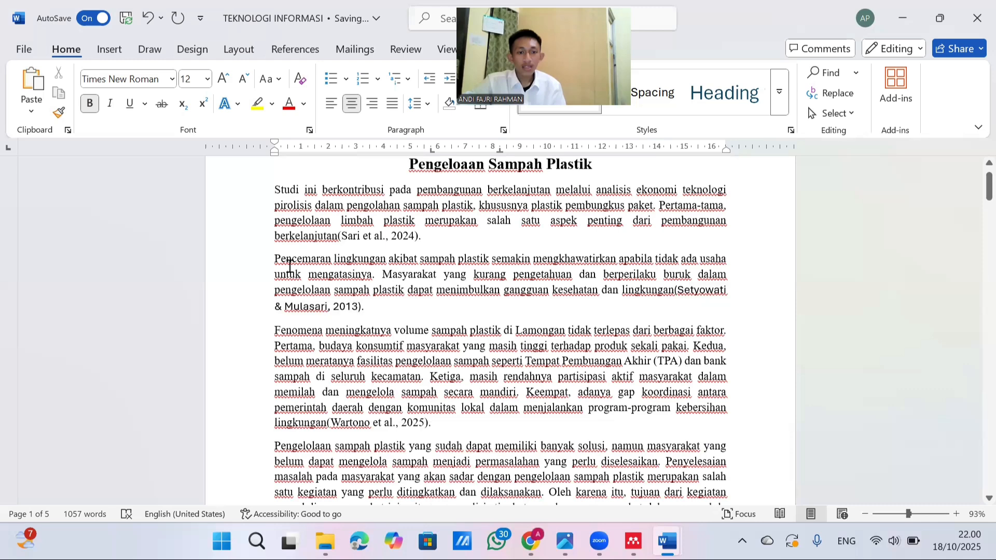
scroll(268, 248, "down", 10)
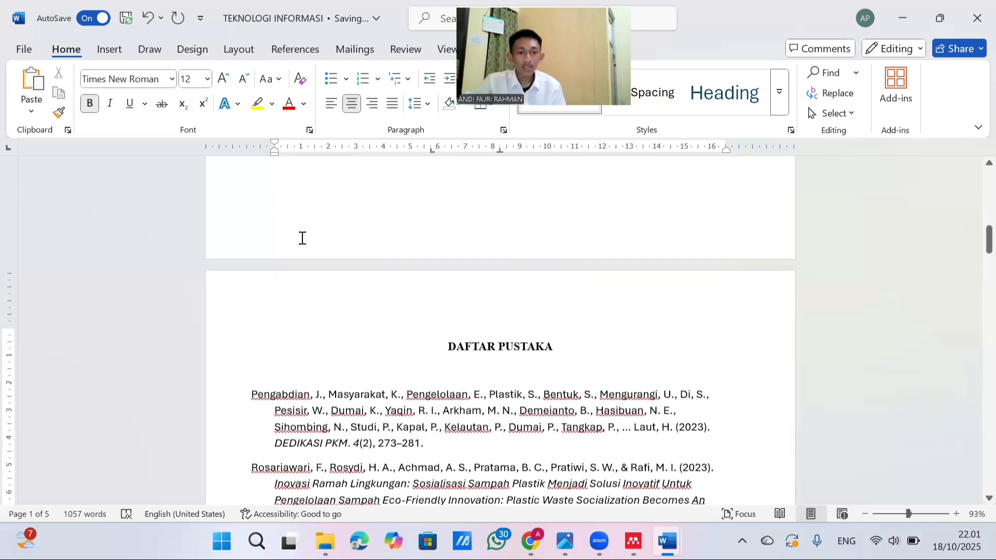
scroll(273, 204, "down", 3)
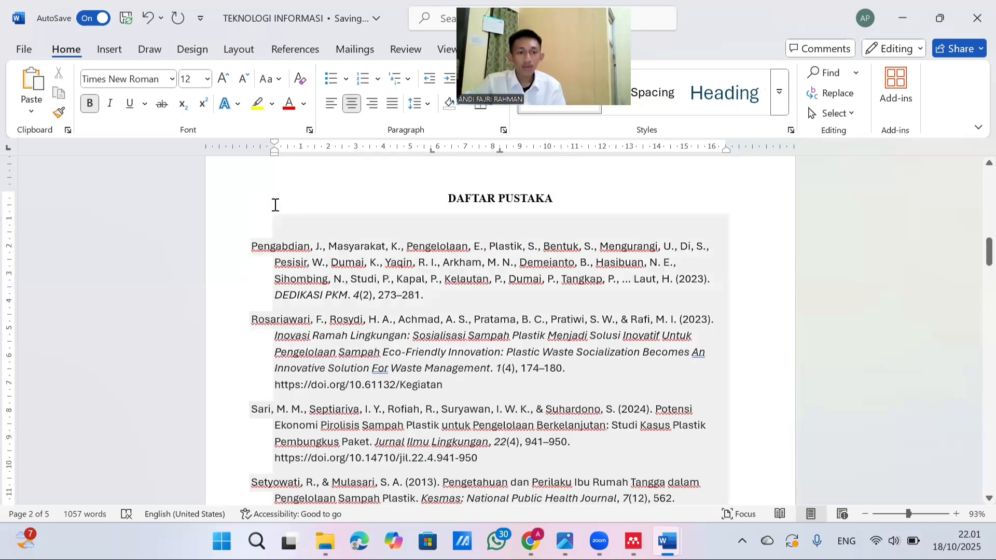
left_click(275, 204)
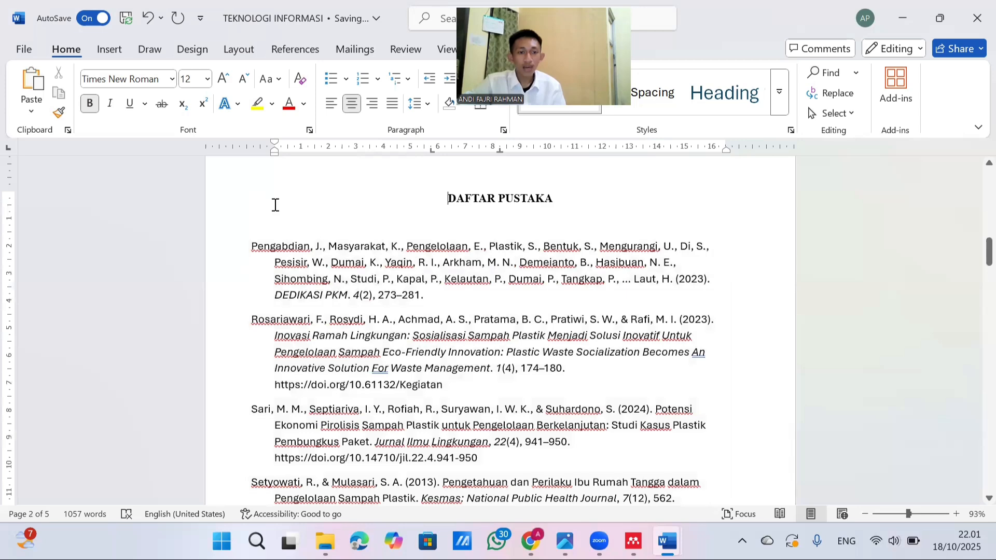
scroll(275, 205, "up", 1)
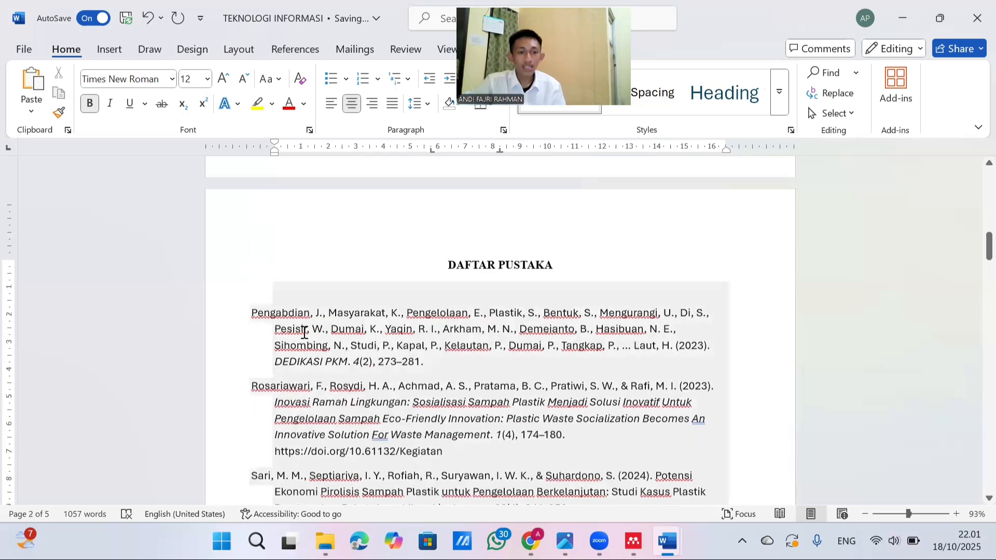
scroll(305, 333, "down", 4)
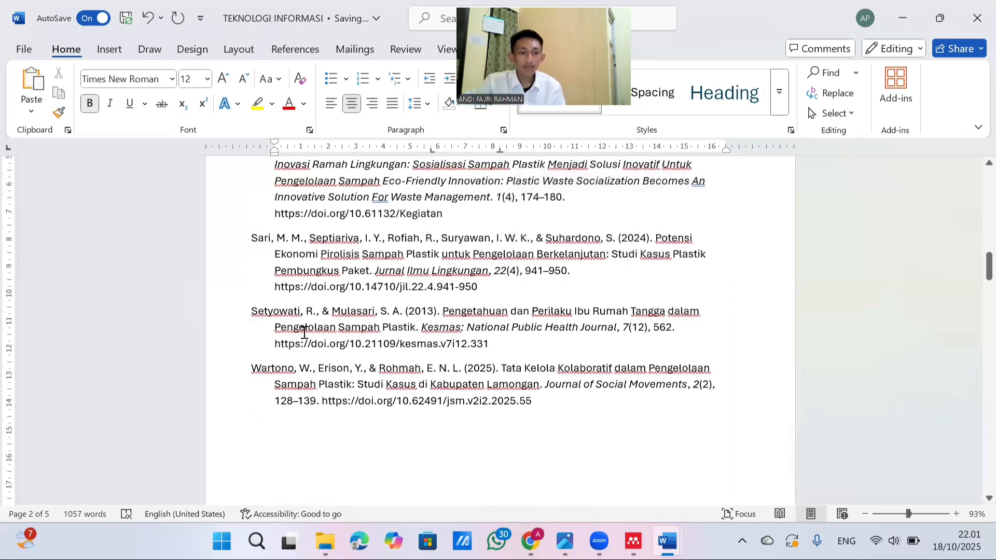
scroll(304, 333, "up", 2)
scroll(278, 284, "up", 2)
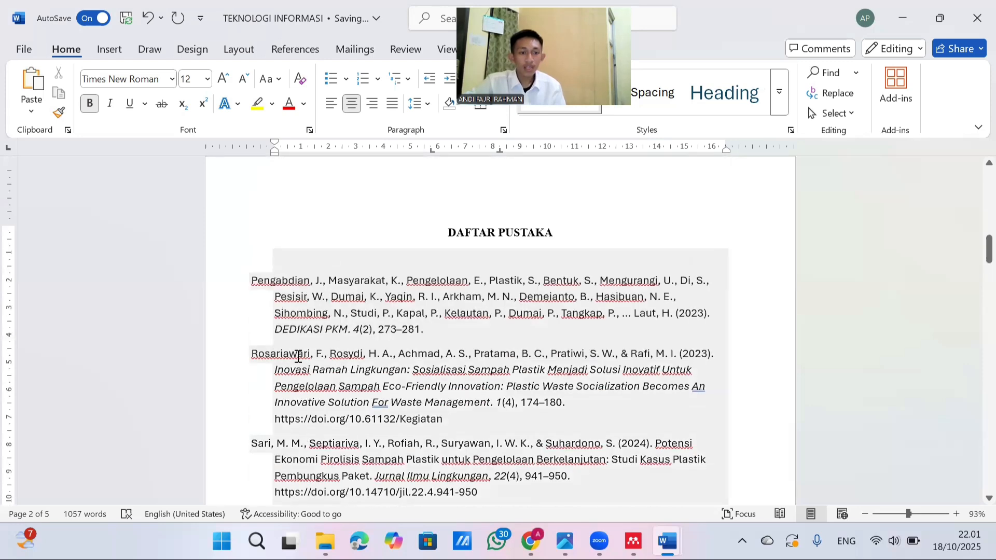
scroll(271, 381, "down", 2)
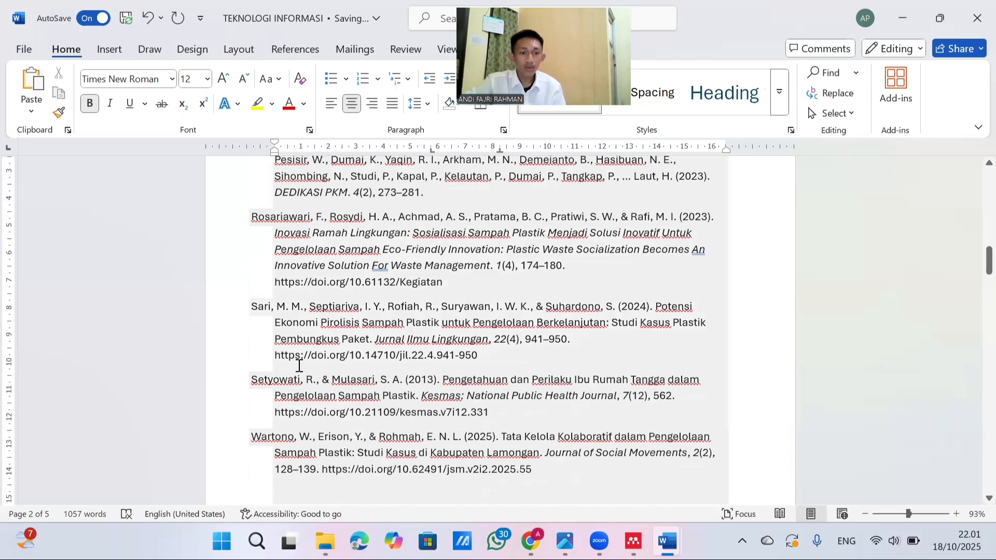
scroll(331, 356, "down", 2)
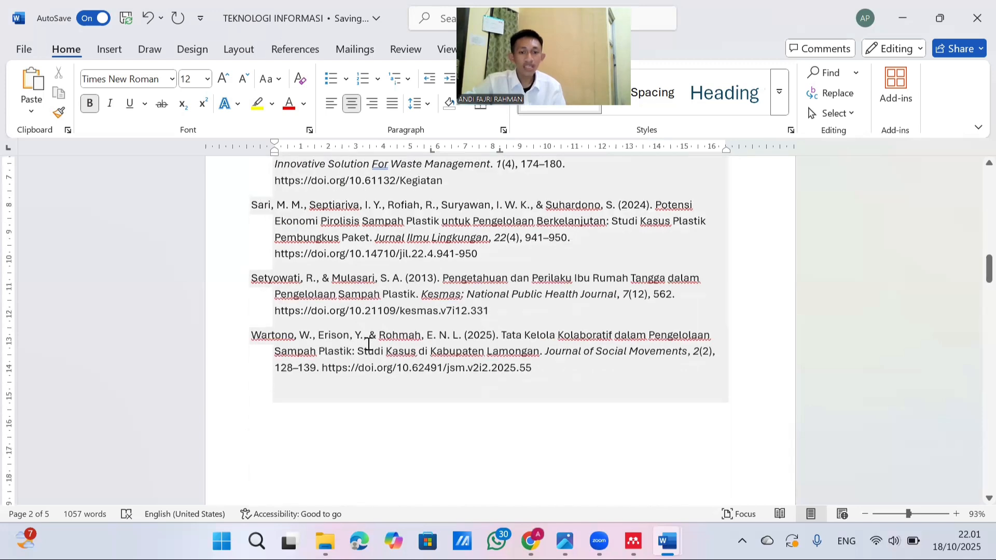
scroll(368, 344, "up", 2)
scroll(369, 343, "up", 2)
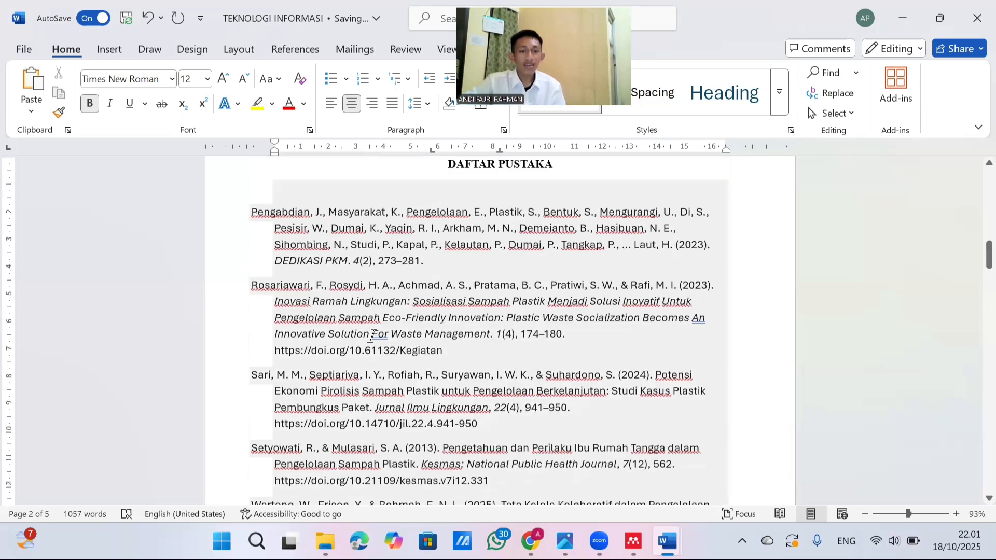
scroll(373, 337, "down", 1)
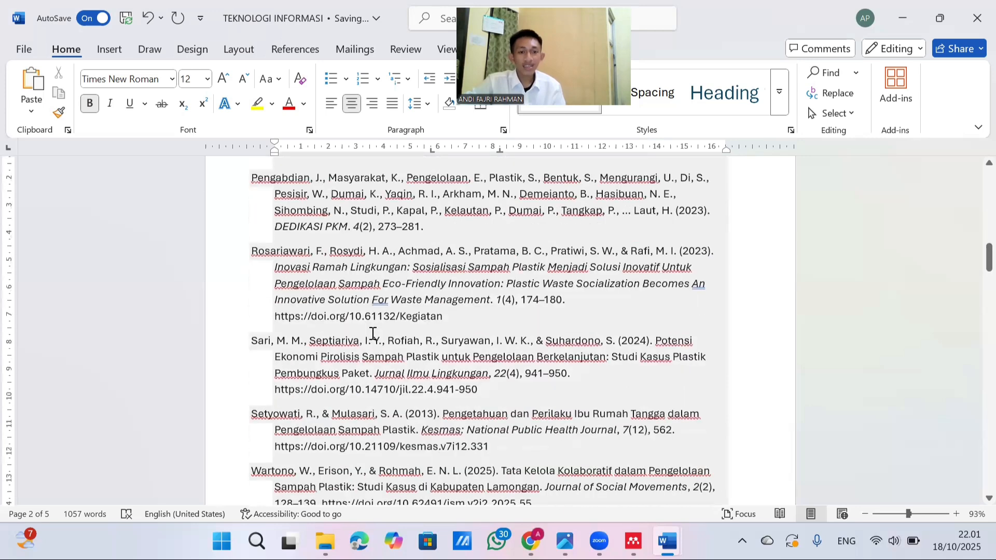
scroll(372, 334, "down", 3)
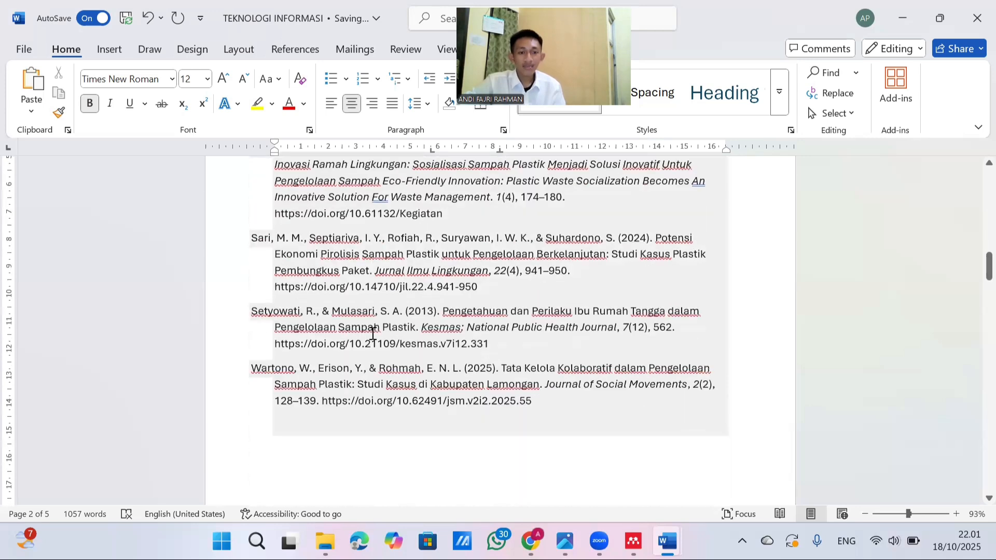
Insert a page break before the Plastic Waste Management heading so the section starts on a new page
scroll(373, 334, "down", 7)
left_click(406, 379)
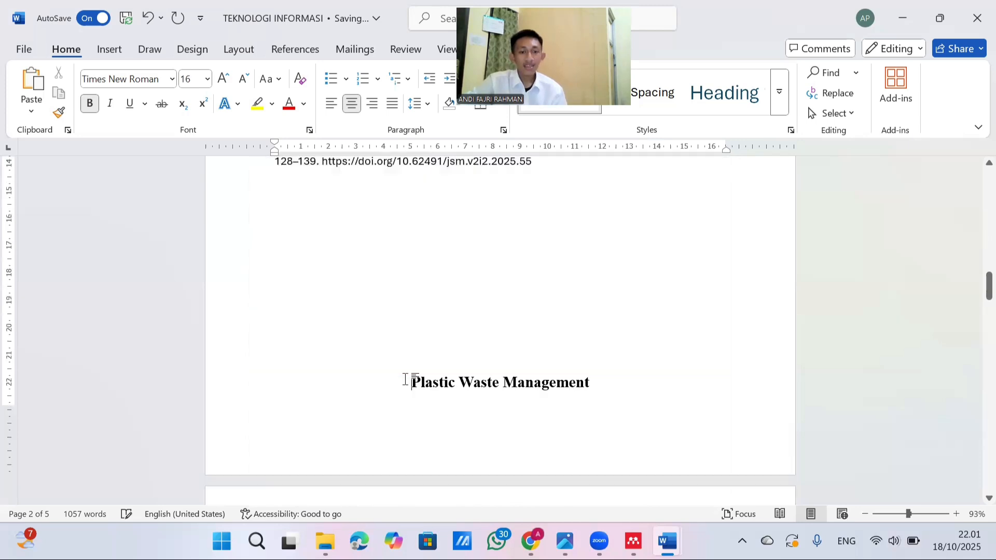
key("ctrl+Return")
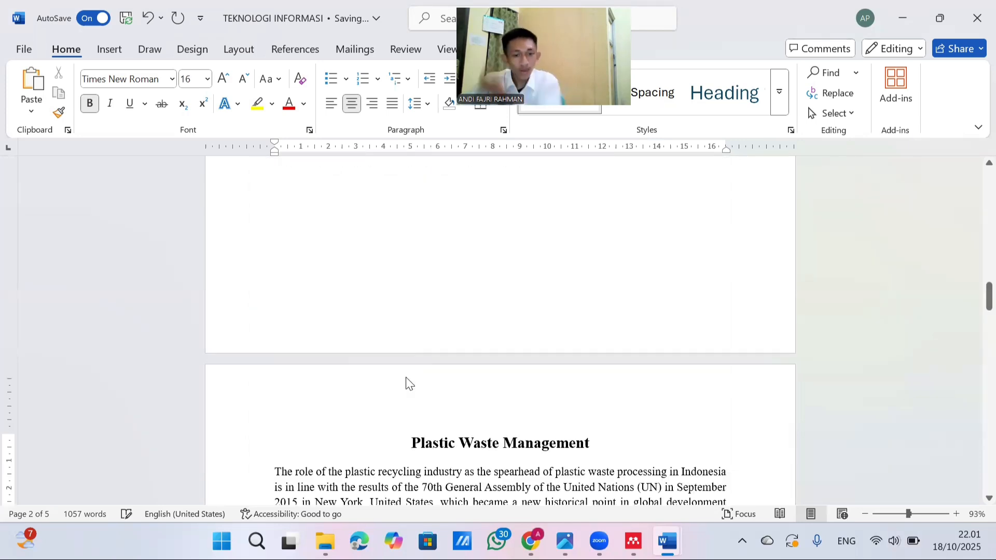
Review the Plastic Waste Management heading and its opening paragraphs on the third page
scroll(406, 378, "down", 2)
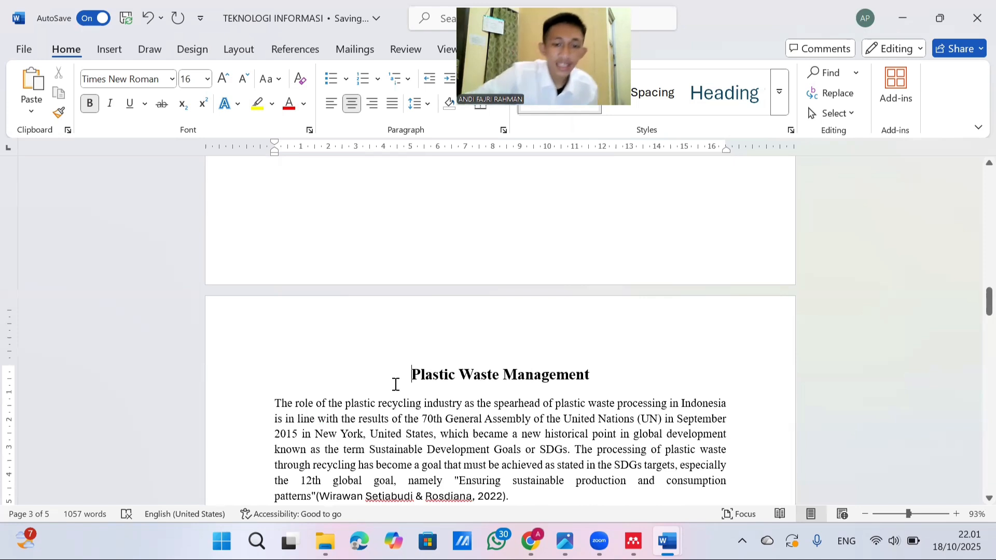
scroll(405, 363, "up", 1)
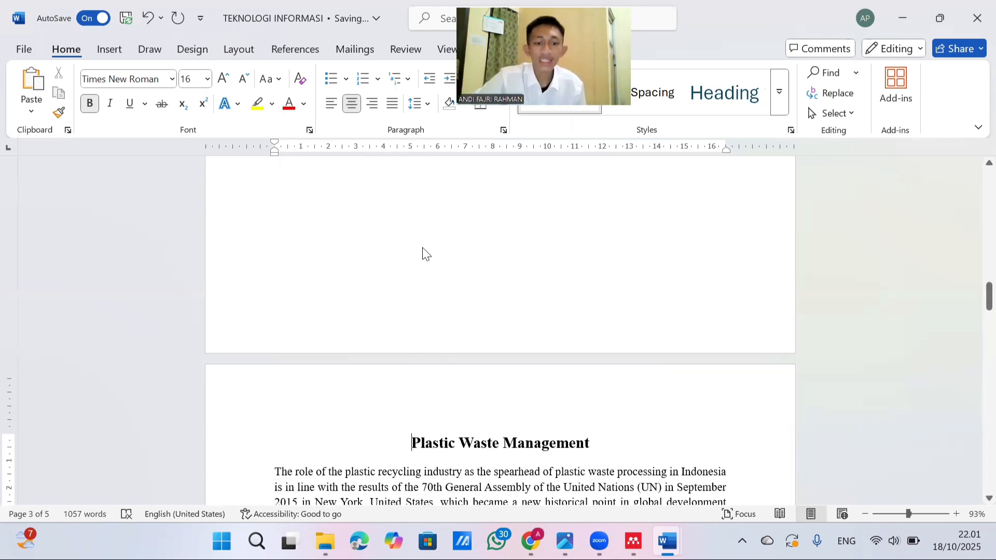
scroll(422, 251, "down", 2)
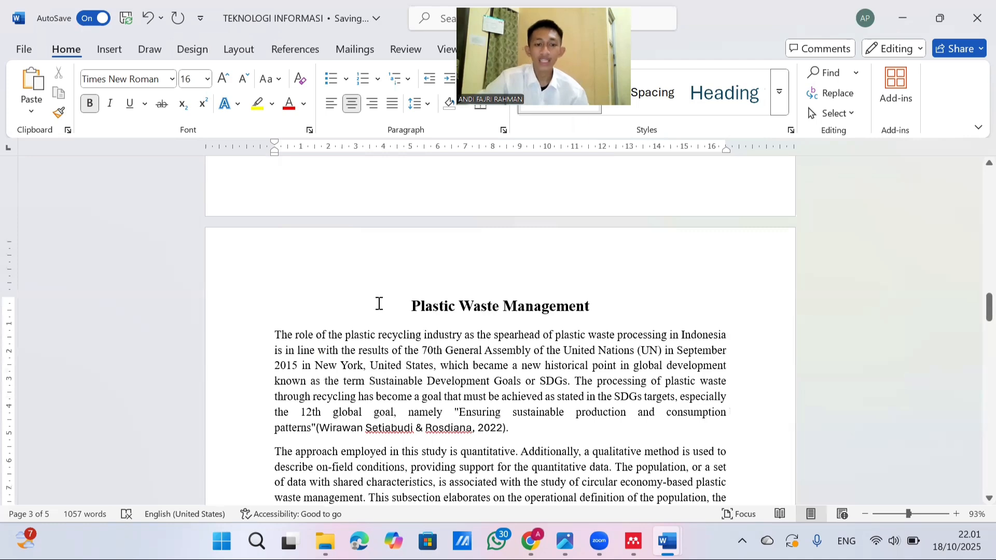
scroll(287, 273, "down", 2)
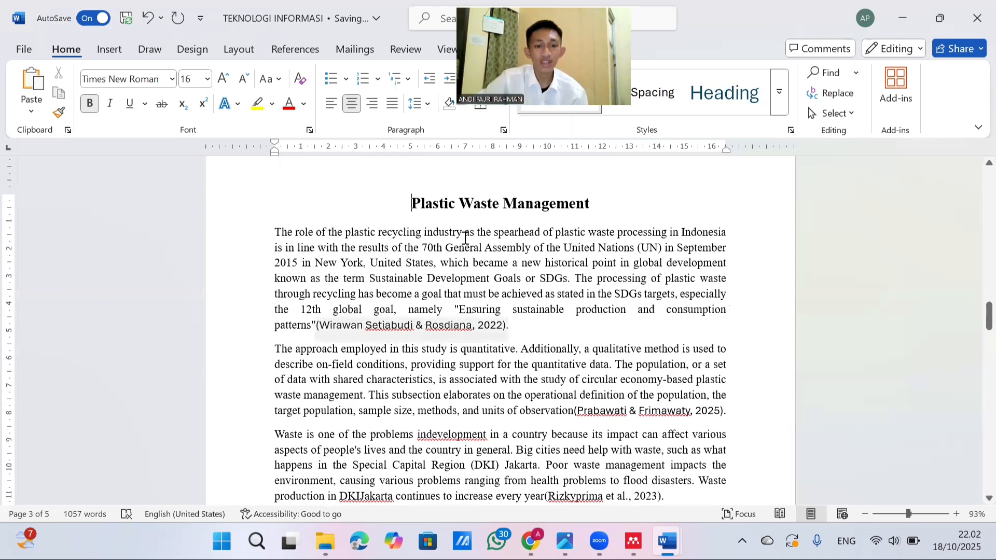
scroll(385, 219, "down", 1)
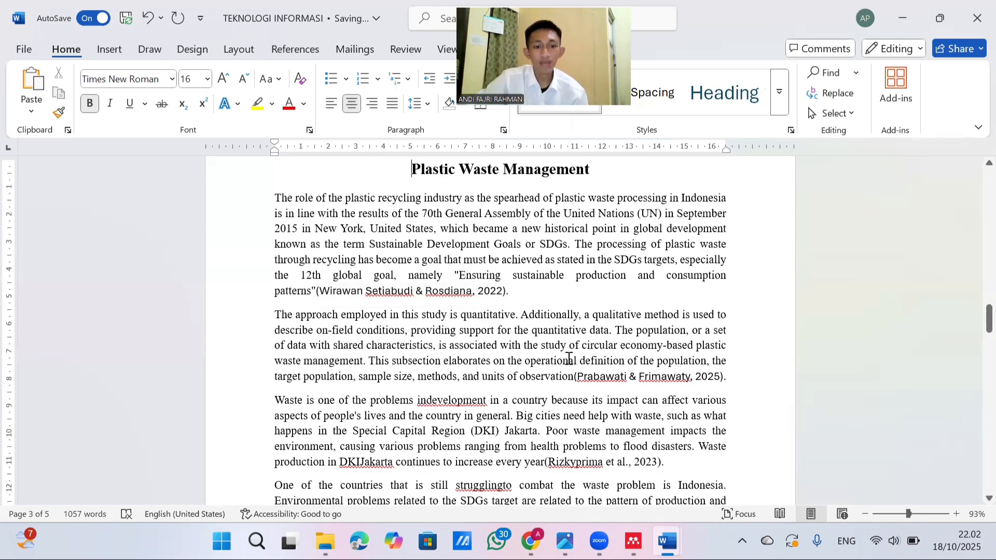
scroll(375, 336, "down", 1)
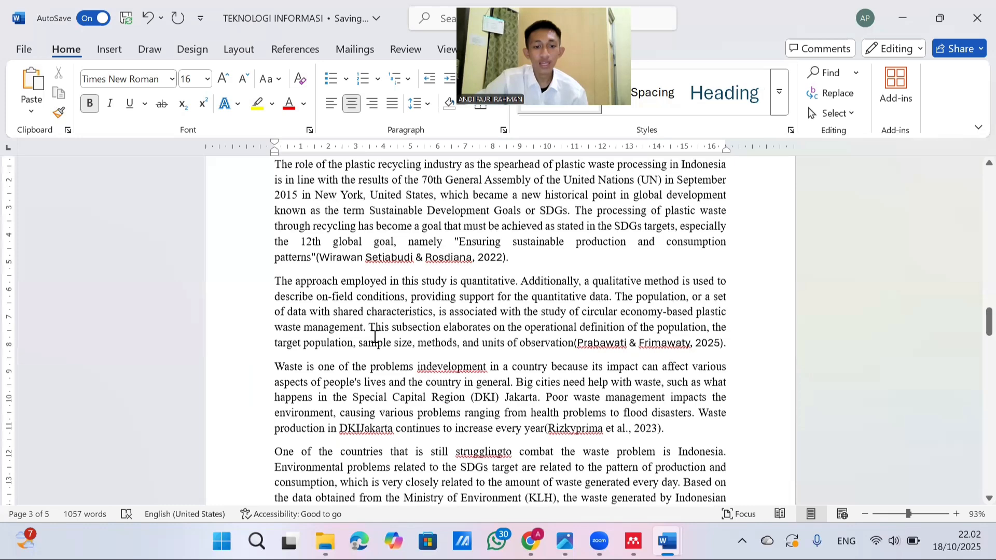
scroll(375, 336, "down", 6)
scroll(618, 310, "up", 7)
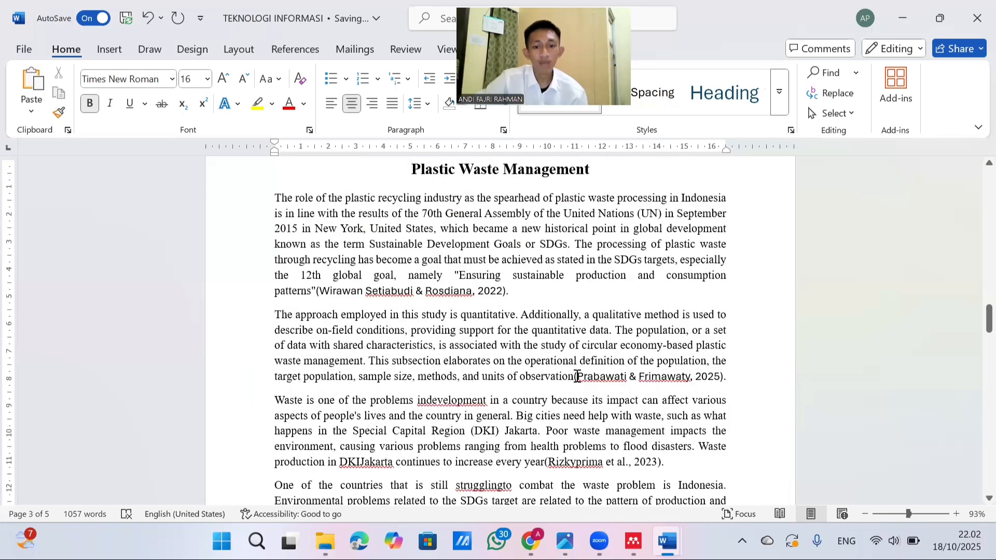
scroll(574, 311, "down", 2)
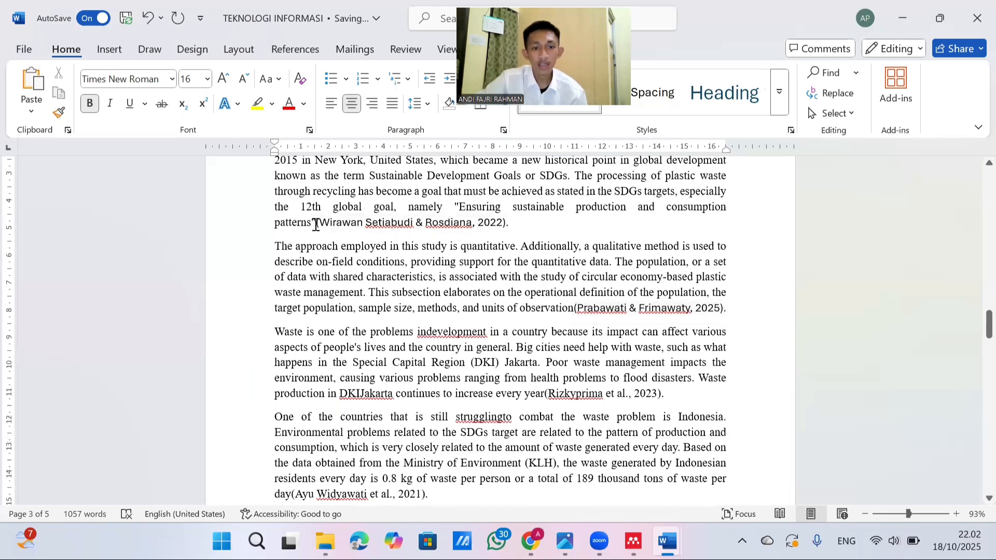
Examine the in-text citation at the end of each of the five Plastic Waste Management paragraphs, highlighting each one in turn
left_click(493, 224)
left_click(578, 308)
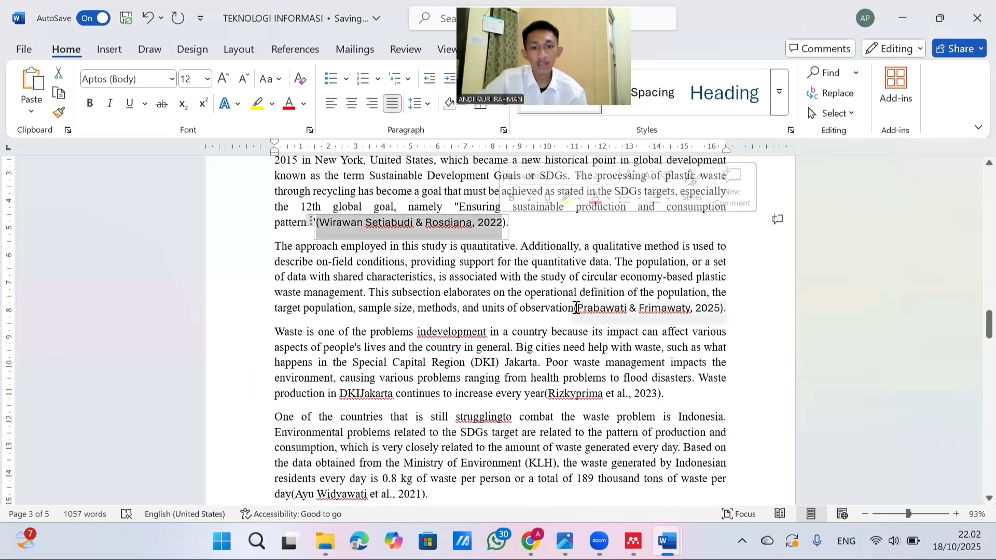
left_click(699, 307)
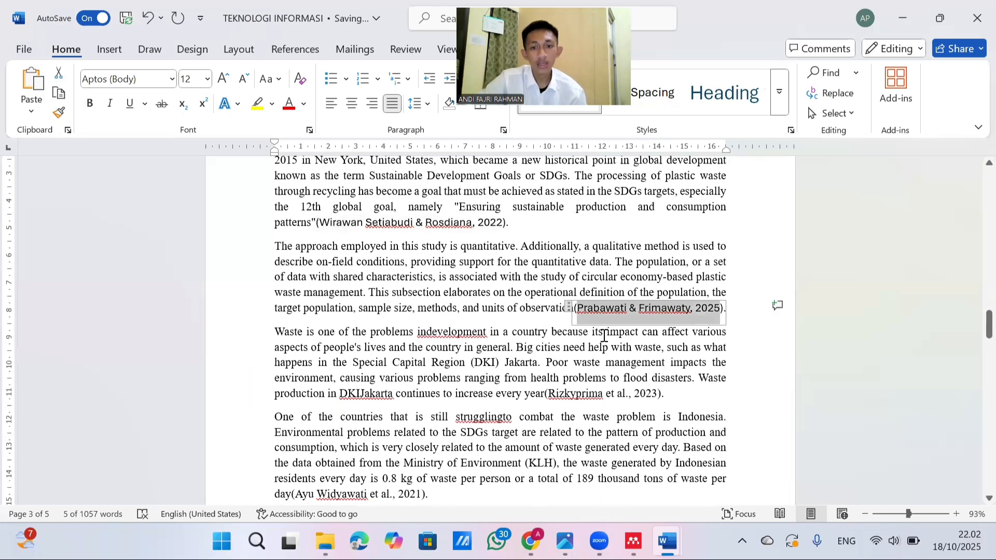
scroll(545, 327, "down", 2)
left_click(646, 327)
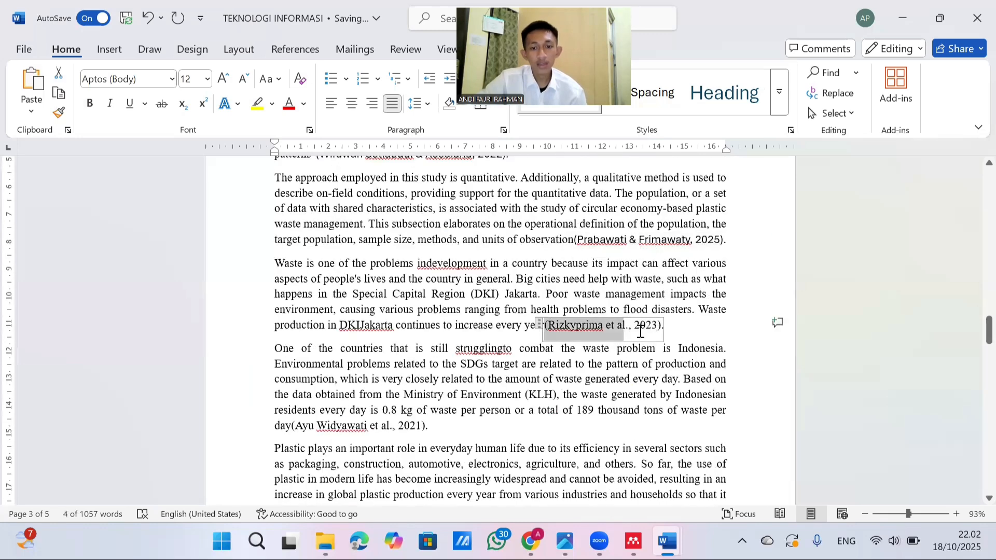
scroll(292, 355, "down", 2)
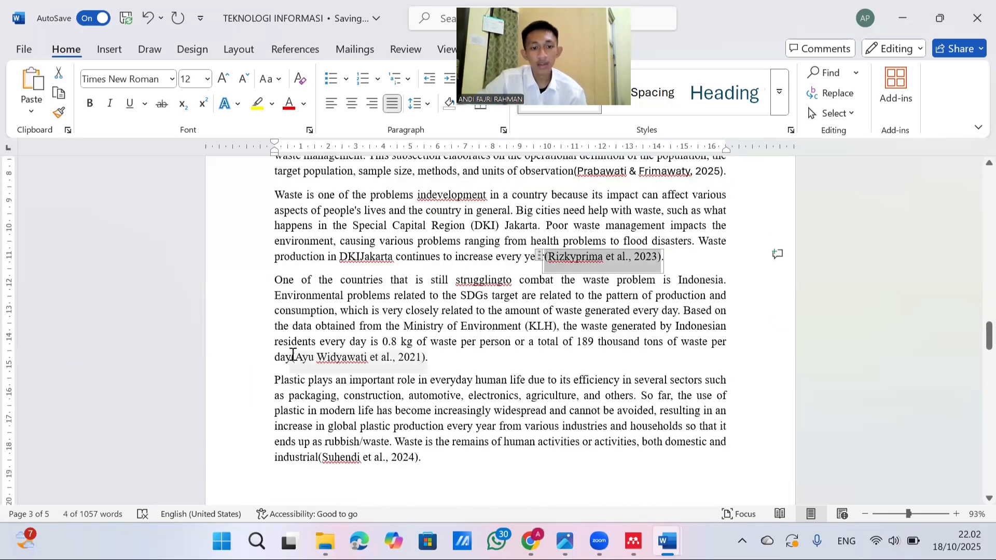
left_click(392, 367)
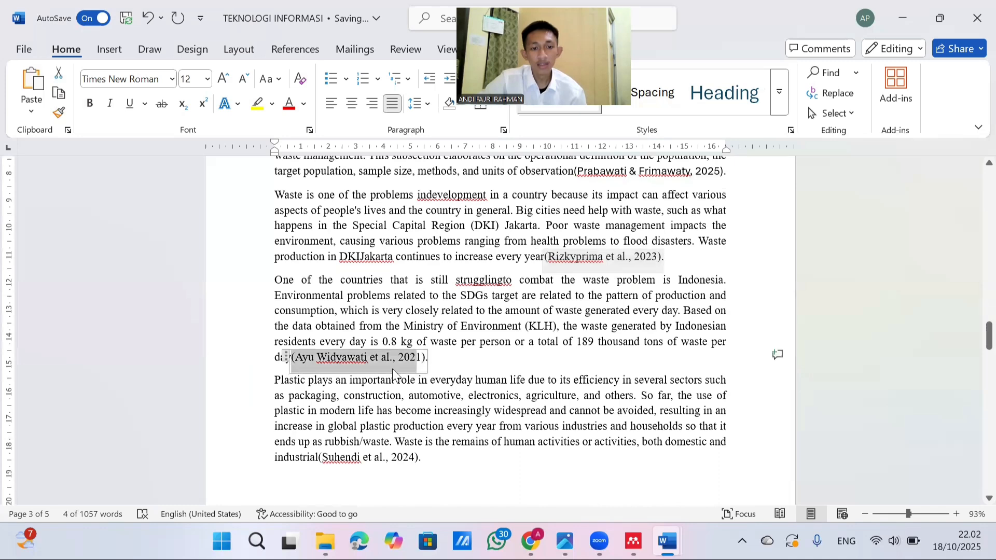
left_click(336, 358)
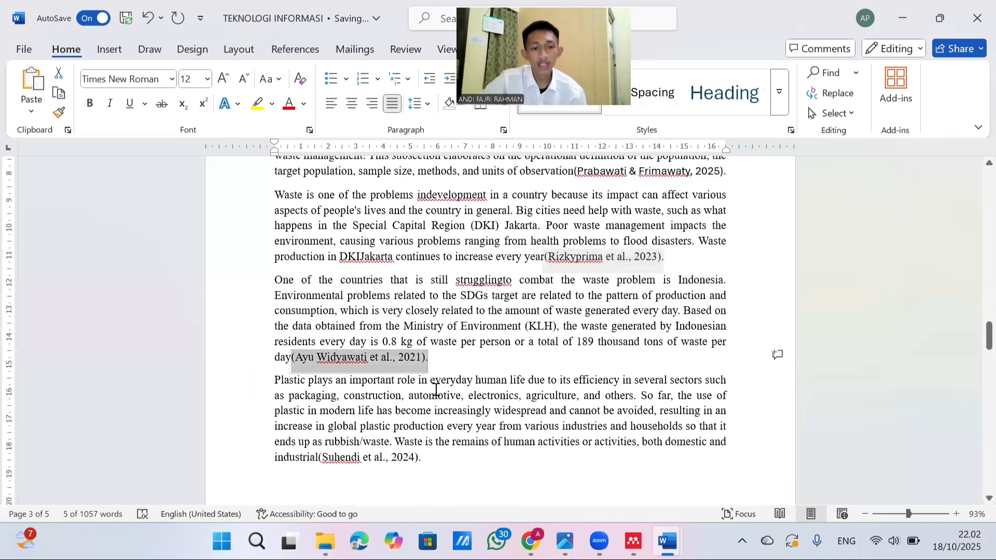
left_click(313, 458)
scroll(318, 423, "down", 1)
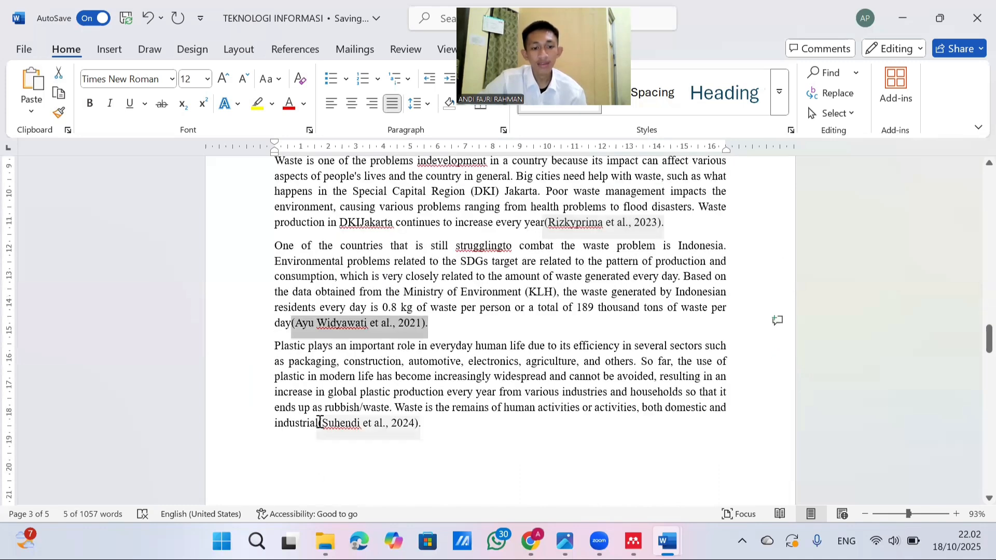
left_click(409, 418)
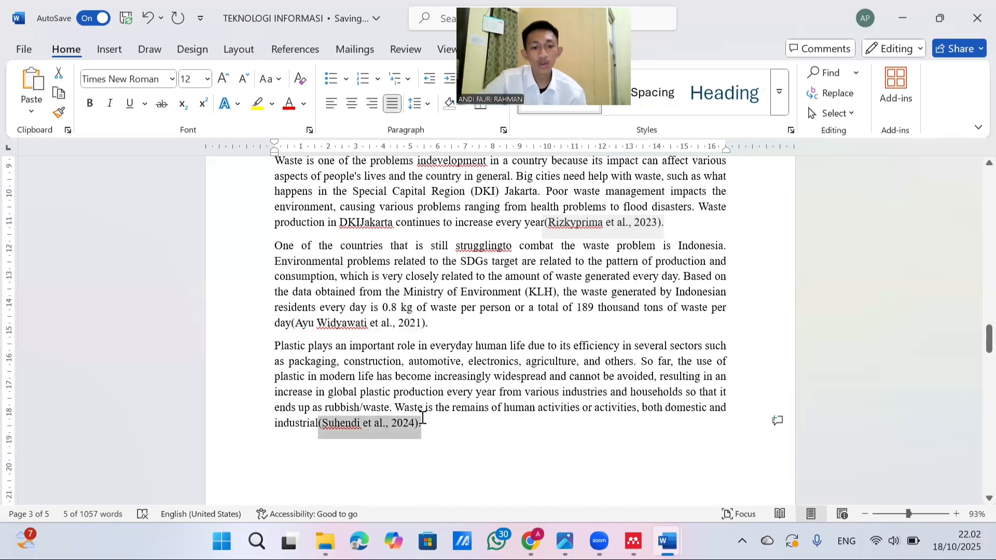
left_click_drag(423, 418, 393, 408)
Highlight most of the final Plastic Waste Management paragraph, and compare the section's cited paragraphs with the DAFTAR PUSTAKA that follows
left_click(282, 347)
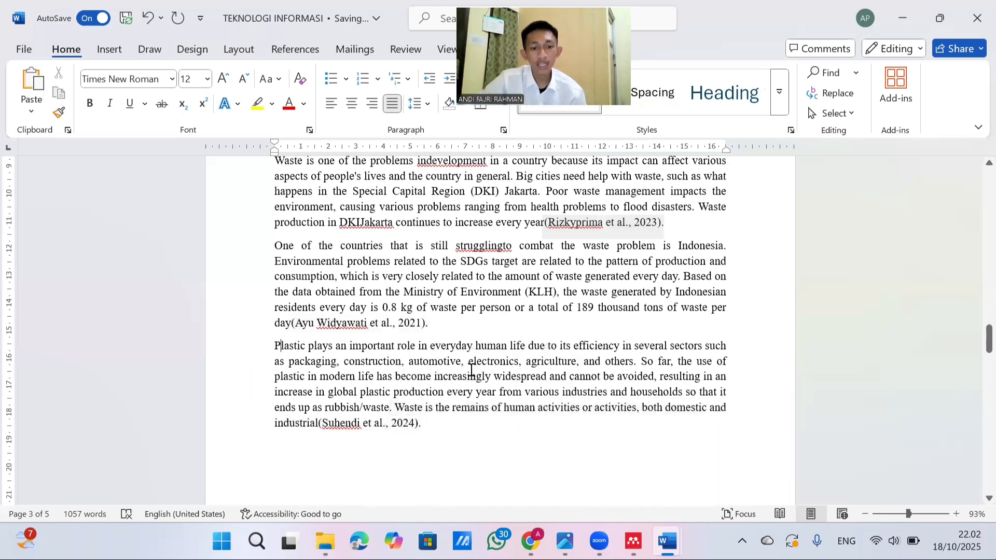
left_click_drag(281, 347, 480, 406)
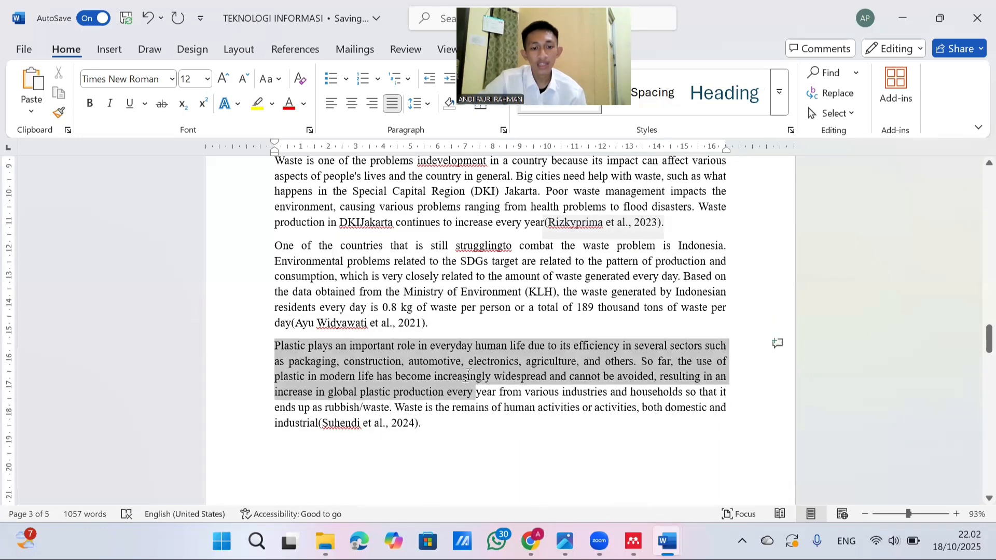
scroll(465, 312, "down", 8)
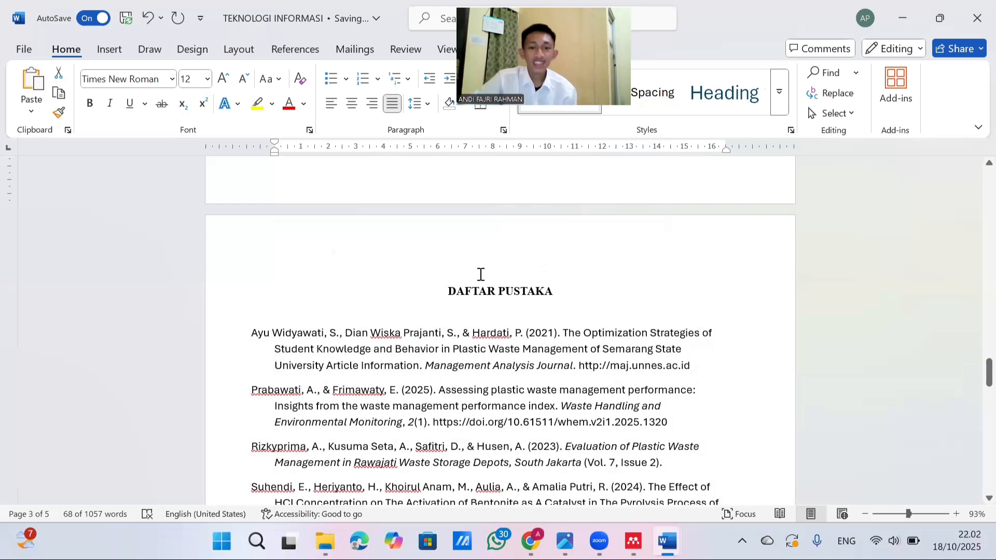
scroll(480, 274, "up", 10)
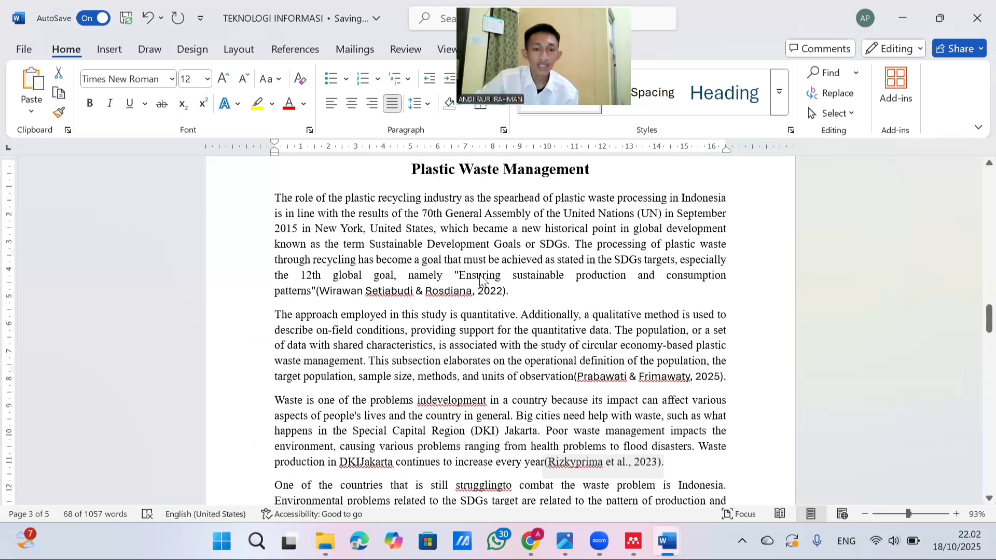
scroll(481, 280, "down", 2)
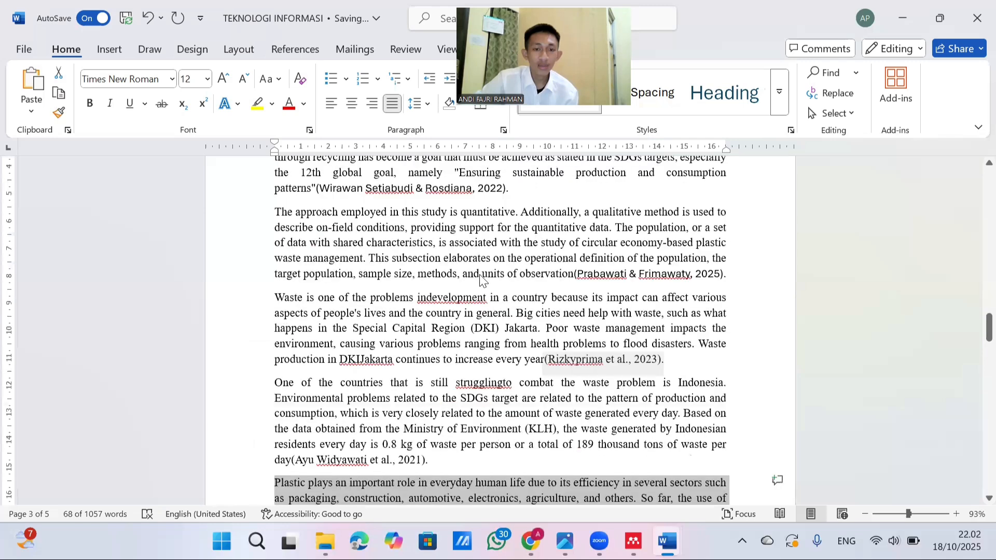
scroll(482, 281, "down", 5)
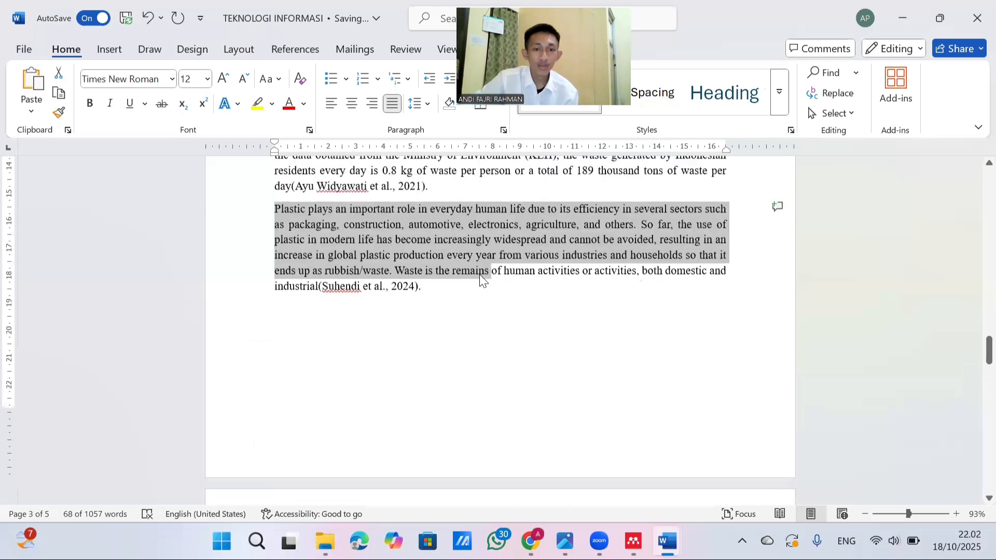
scroll(480, 275, "up", 6)
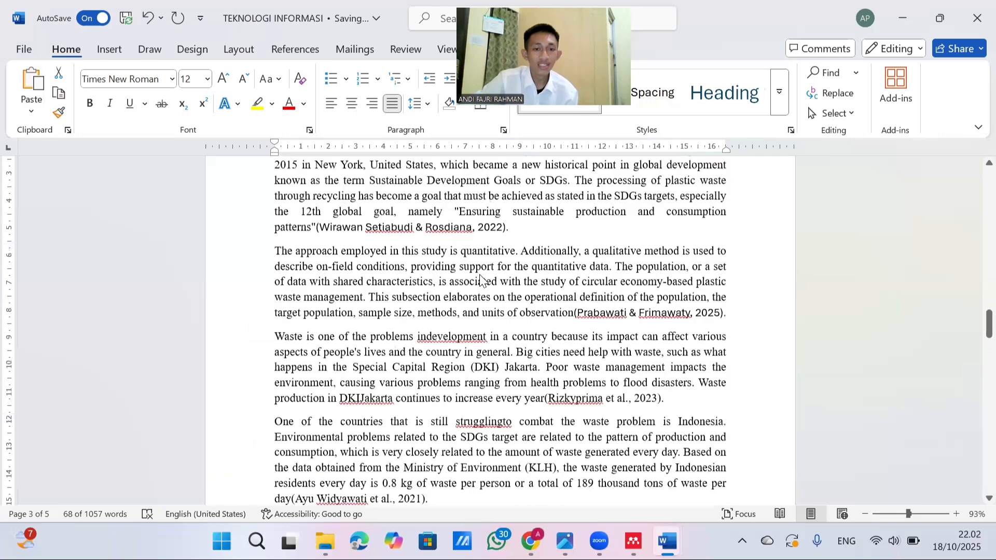
scroll(411, 322, "down", 15)
scroll(313, 223, "up", 1)
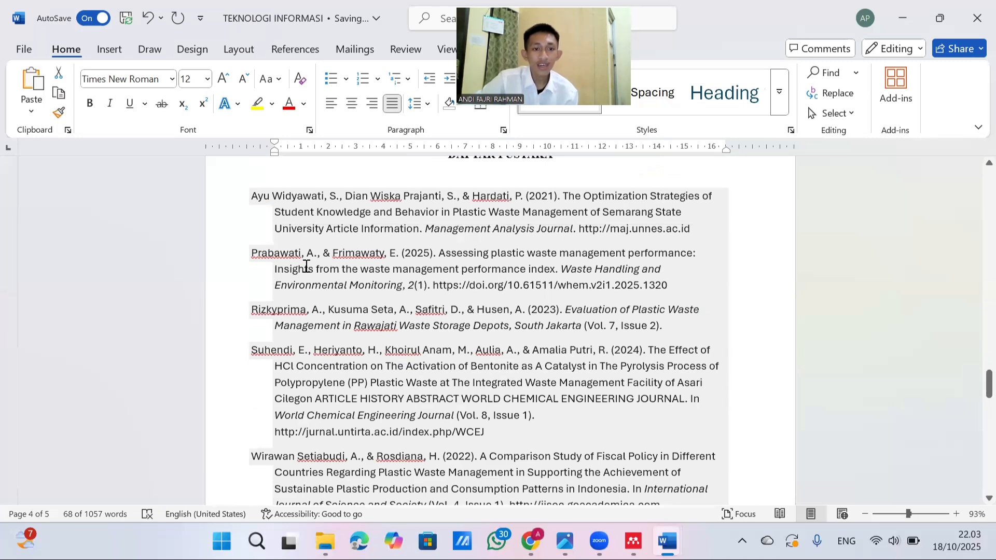
Examine the reference entries under the DAFTAR PUSTAKA heading on the fourth page, from first to last
scroll(278, 260, "down", 1)
scroll(244, 299, "down", 1)
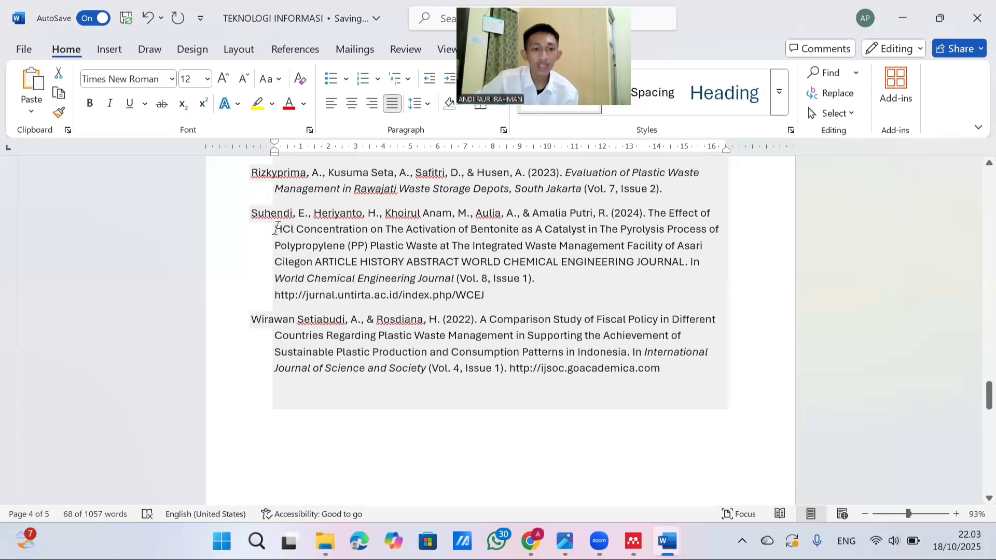
scroll(275, 229, "up", 1)
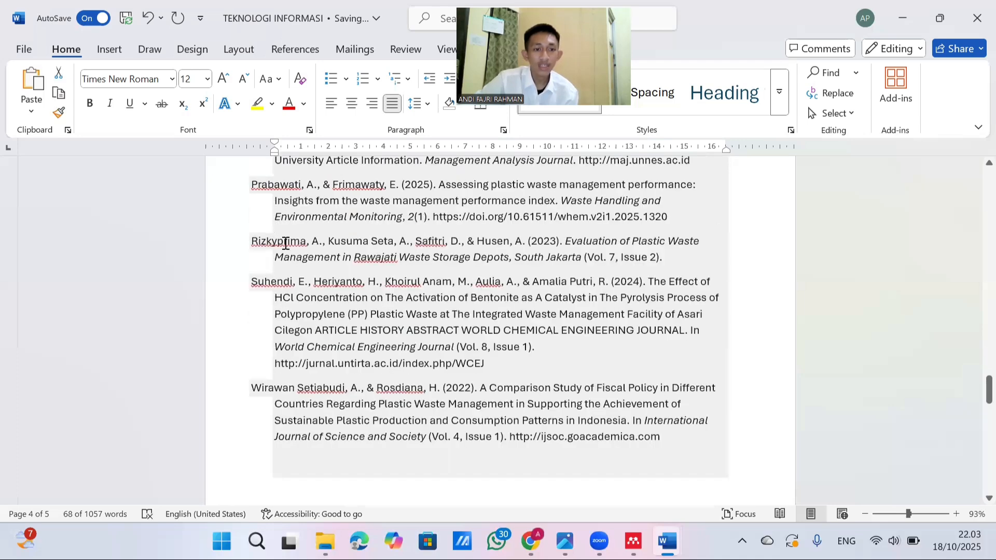
scroll(285, 243, "up", 1)
scroll(262, 256, "up", 1)
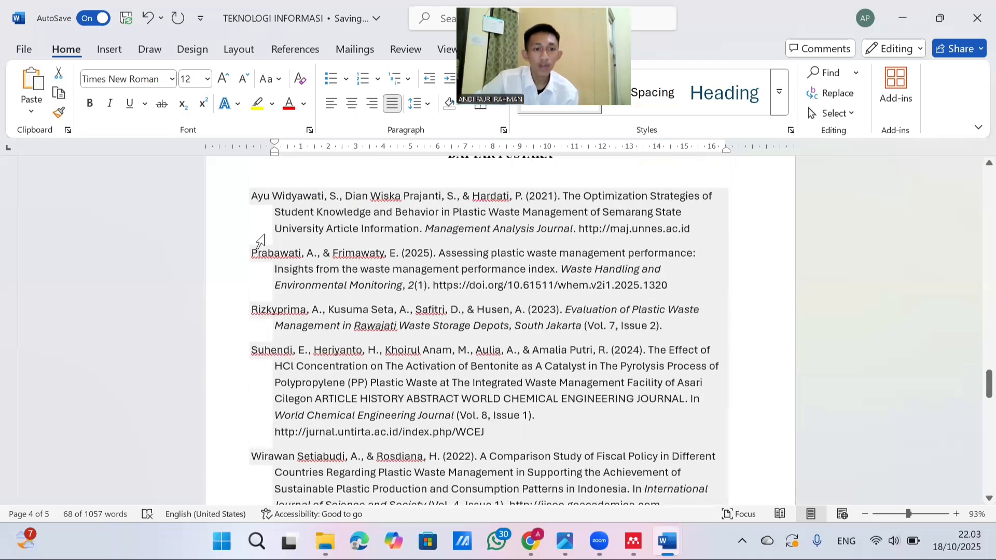
left_click(336, 209)
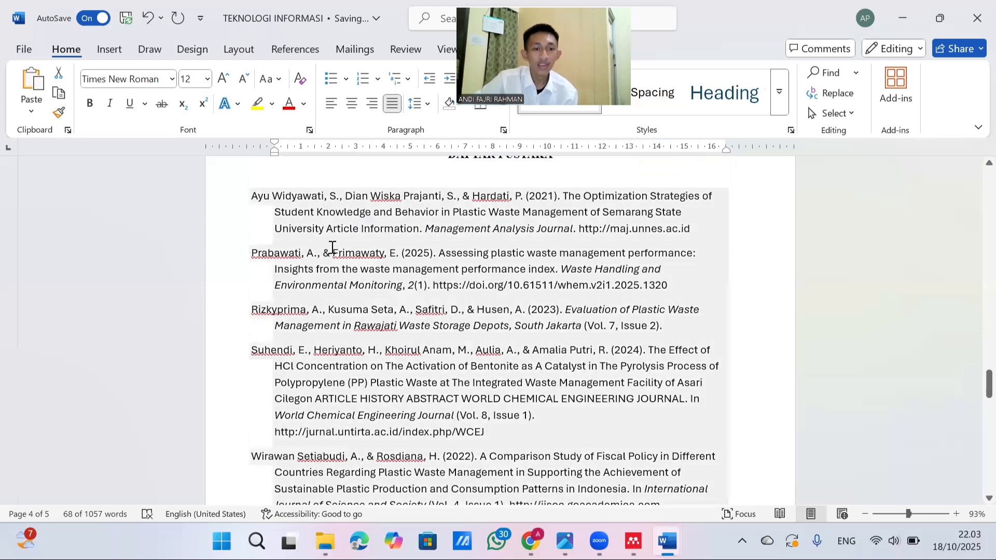
scroll(363, 253, "down", 3)
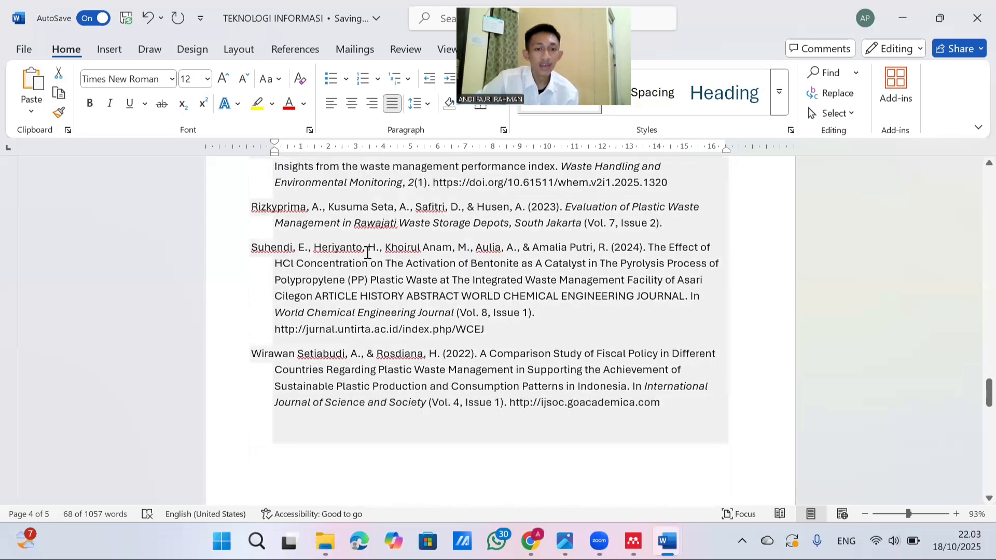
scroll(374, 254, "up", 5)
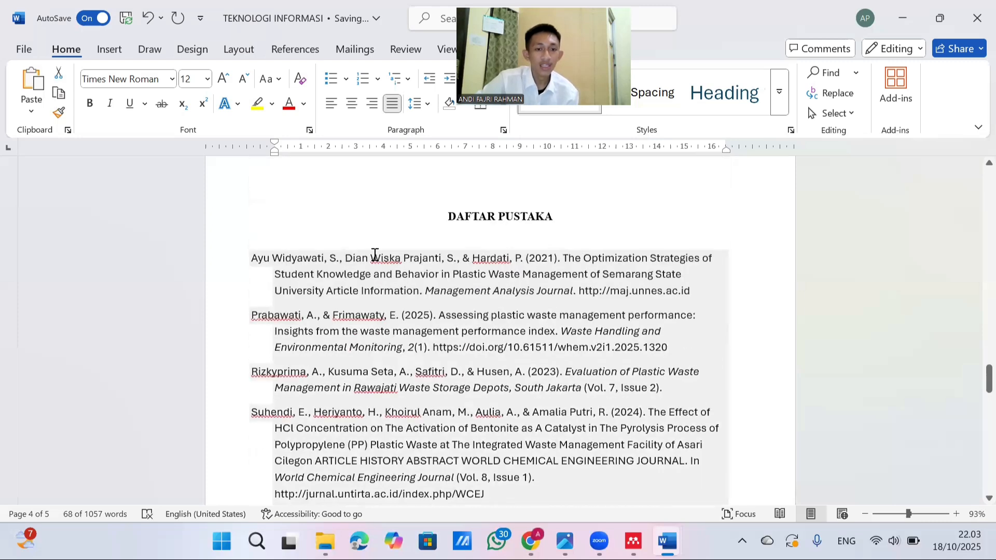
scroll(375, 254, "down", 1)
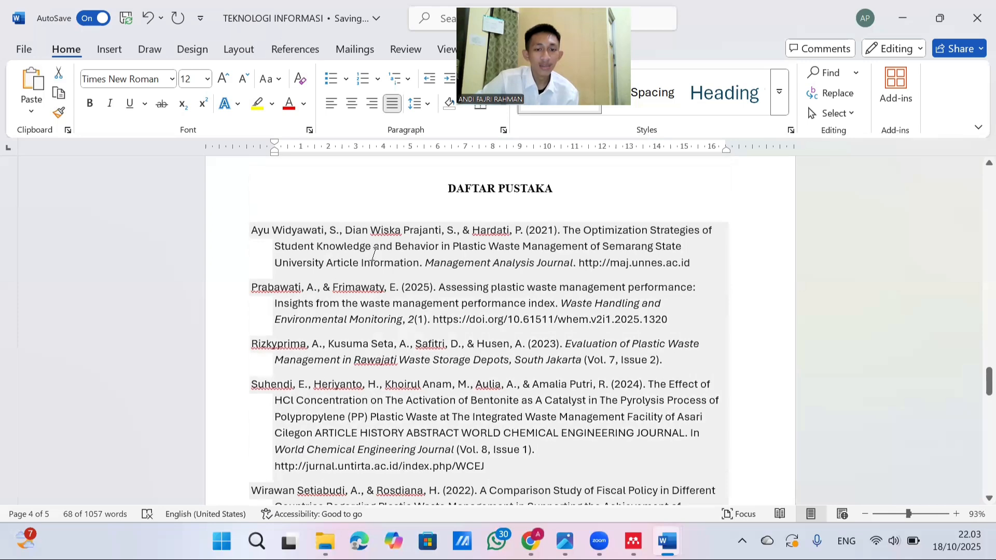
Look back from the fourth-page reference list through the Plastic Waste Management section to the Indonesian paragraphs on the first page
scroll(375, 255, "down", 2)
scroll(376, 254, "down", 1)
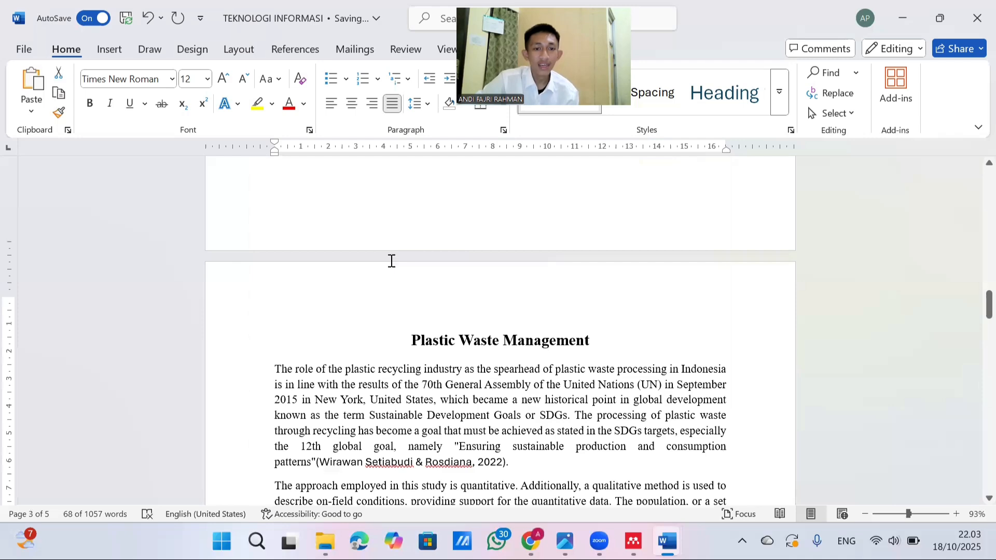
scroll(391, 261, "up", 18)
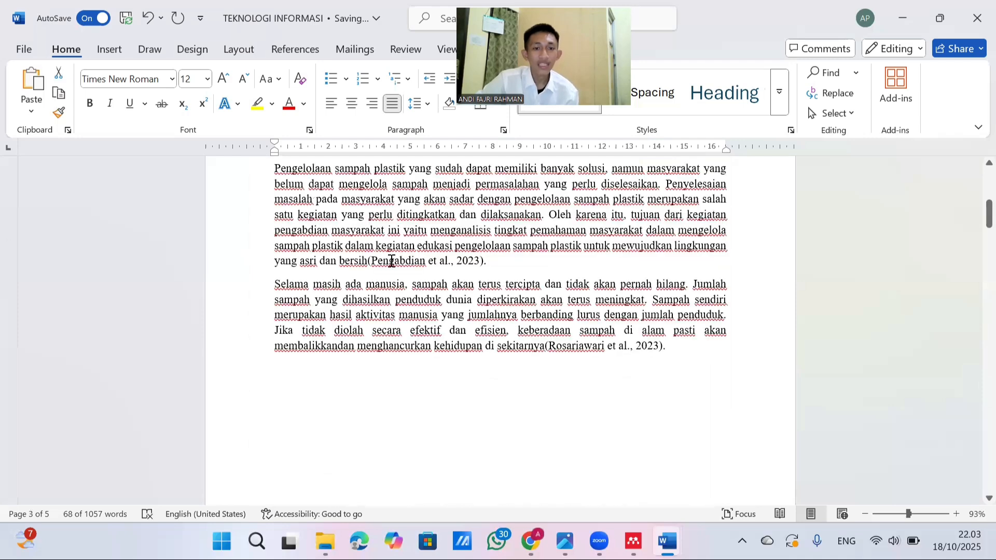
scroll(391, 261, "up", 4)
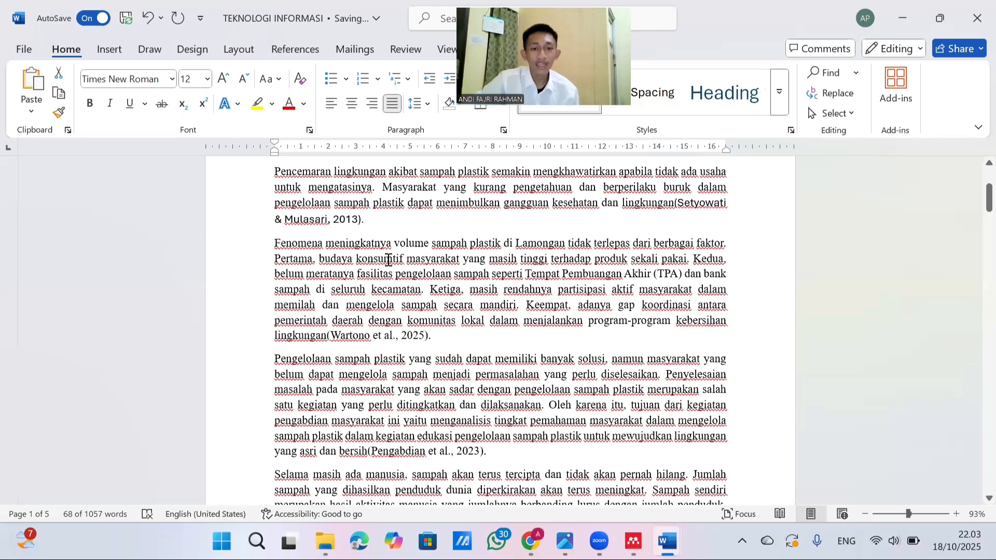